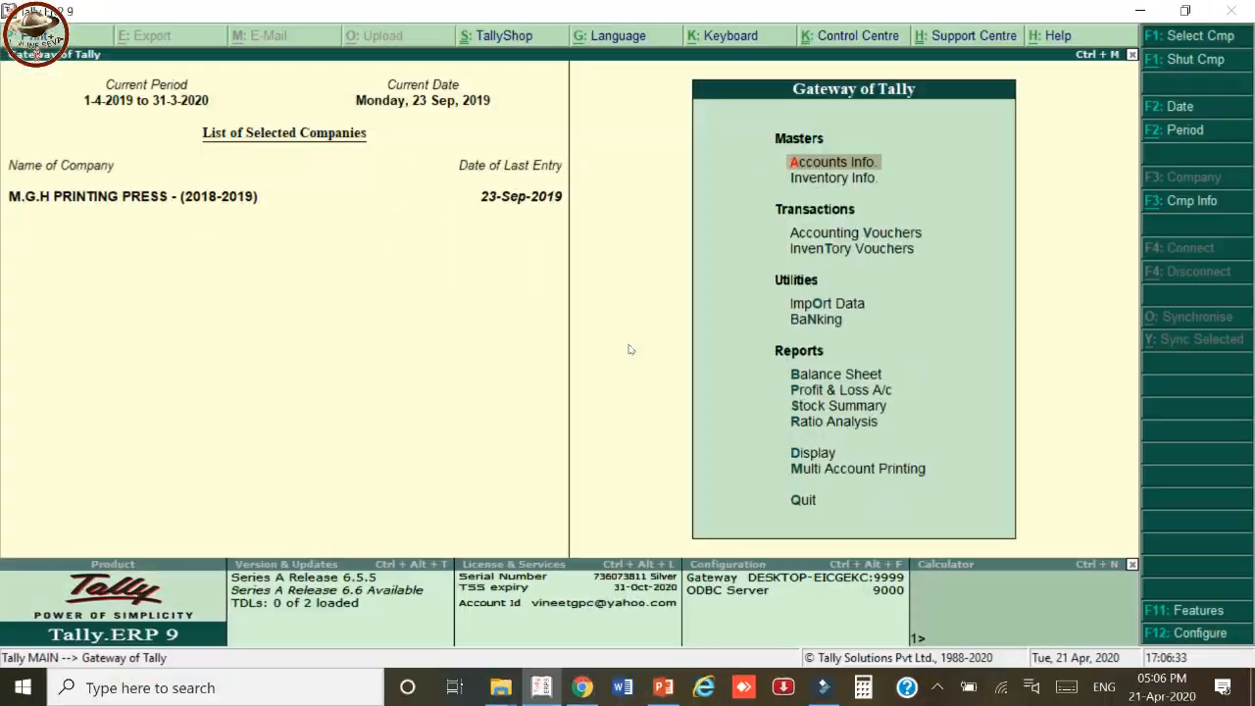
{"action": "key", "text": "d"}
{"action": "key", "text": "a"}
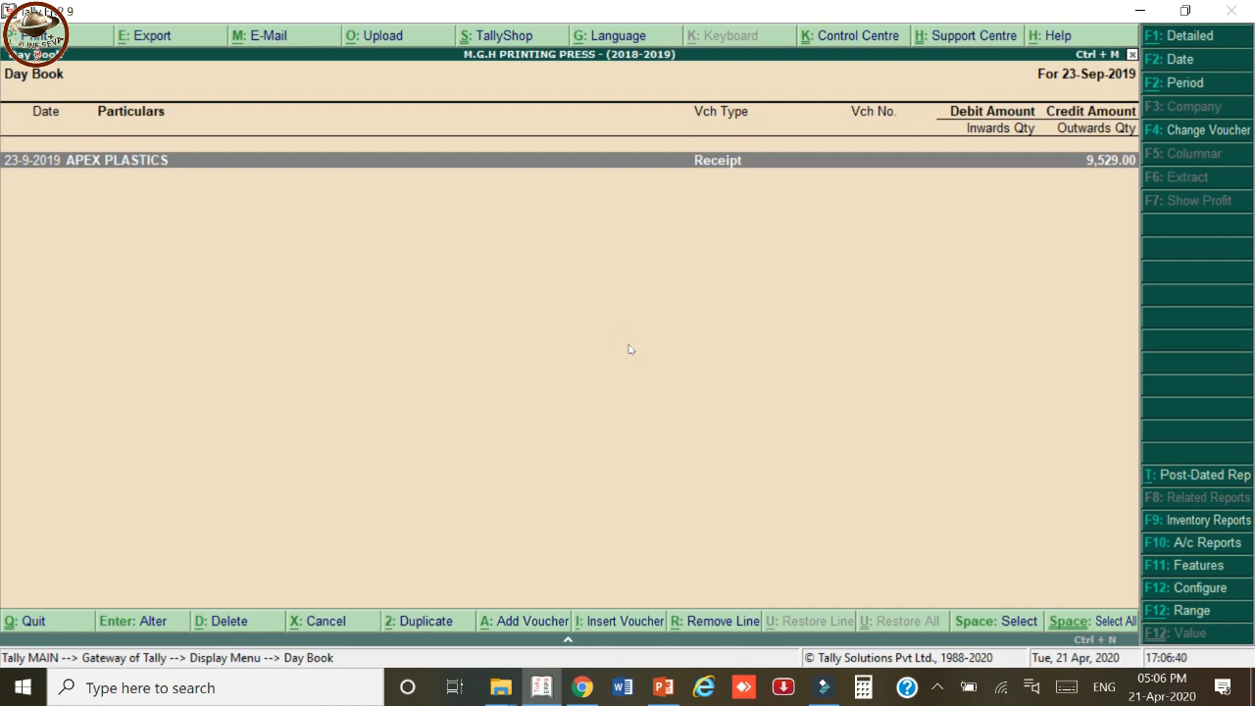
{"action": "key", "text": "Escape"}
{"action": "key", "text": "Escape"}
{"action": "key", "text": "Escape"}
Open the Day Book from the display reports.
{"action": "key", "text": "Down"}
{"action": "key", "text": "Down"}
{"action": "key", "text": "Down"}
{"action": "key", "text": "Down"}
{"action": "key", "text": "Down"}
{"action": "key", "text": "Down"}
{"action": "key", "text": "Down"}
{"action": "key", "text": "Down"}
{"action": "key", "text": "Down"}
{"action": "key", "text": "Down"}
{"action": "key", "text": "Down"}
{"action": "key", "text": "Up"}
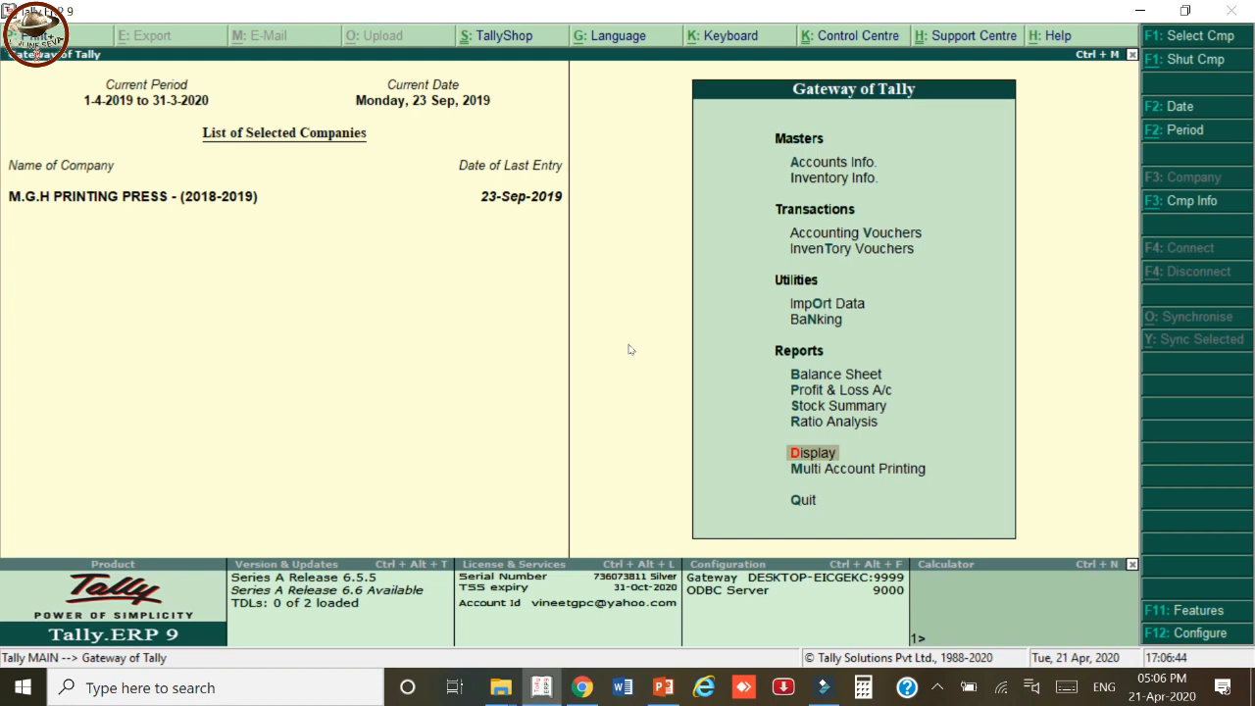
{"action": "key", "text": "Return"}
{"action": "key", "text": "Down"}
{"action": "key", "text": "Down"}
{"action": "key", "text": "Down"}
{"action": "key", "text": "Down"}
{"action": "key", "text": "Up"}
{"action": "key", "text": "Up"}
{"action": "key", "text": "Up"}
{"action": "key", "text": "Up"}
{"action": "key", "text": "Return"}
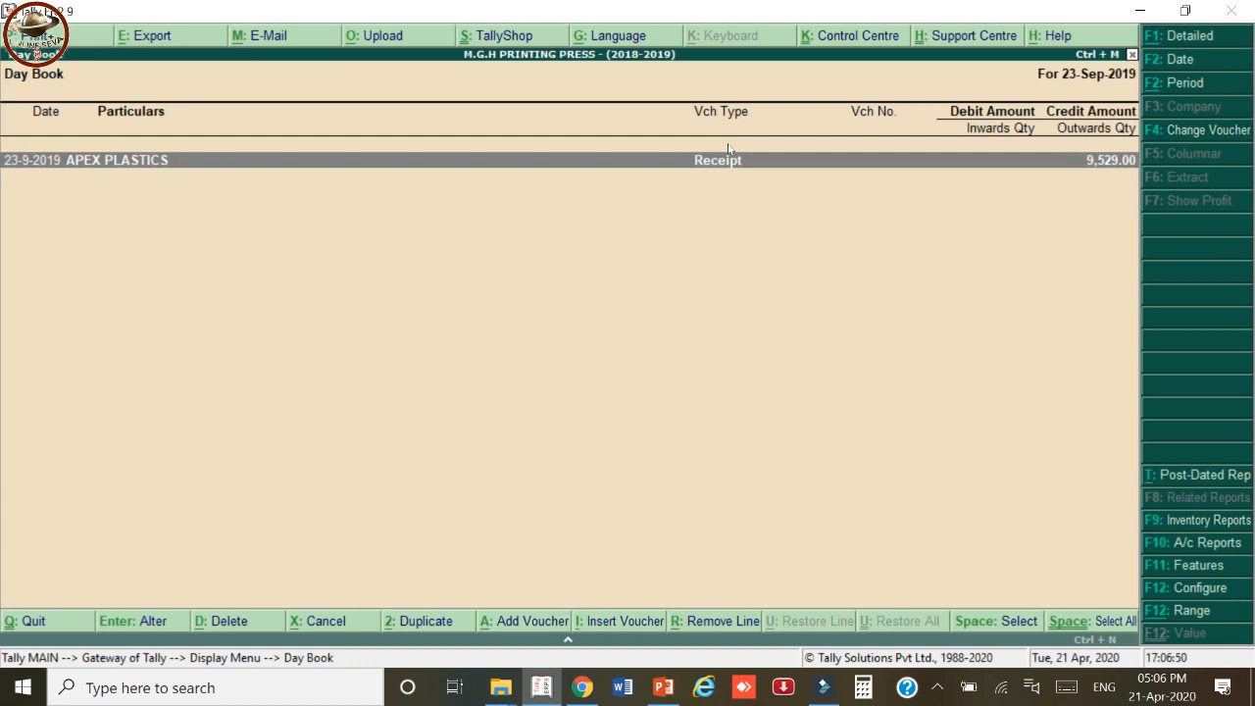
Set the Day Book's period to run from 1-Apr-2019 to 23-Sep-2019.
{"action": "key", "text": "alt+F2"}
{"action": "key", "text": "Return"}
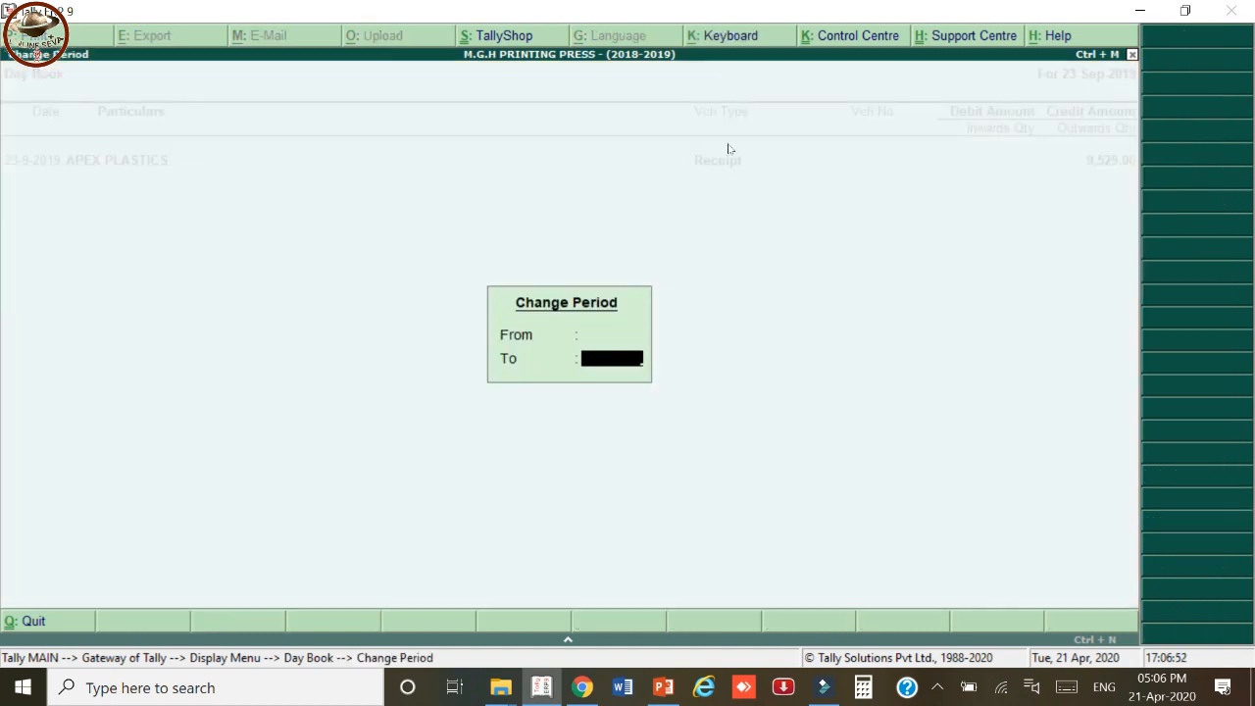
{"action": "key", "text": "Return"}
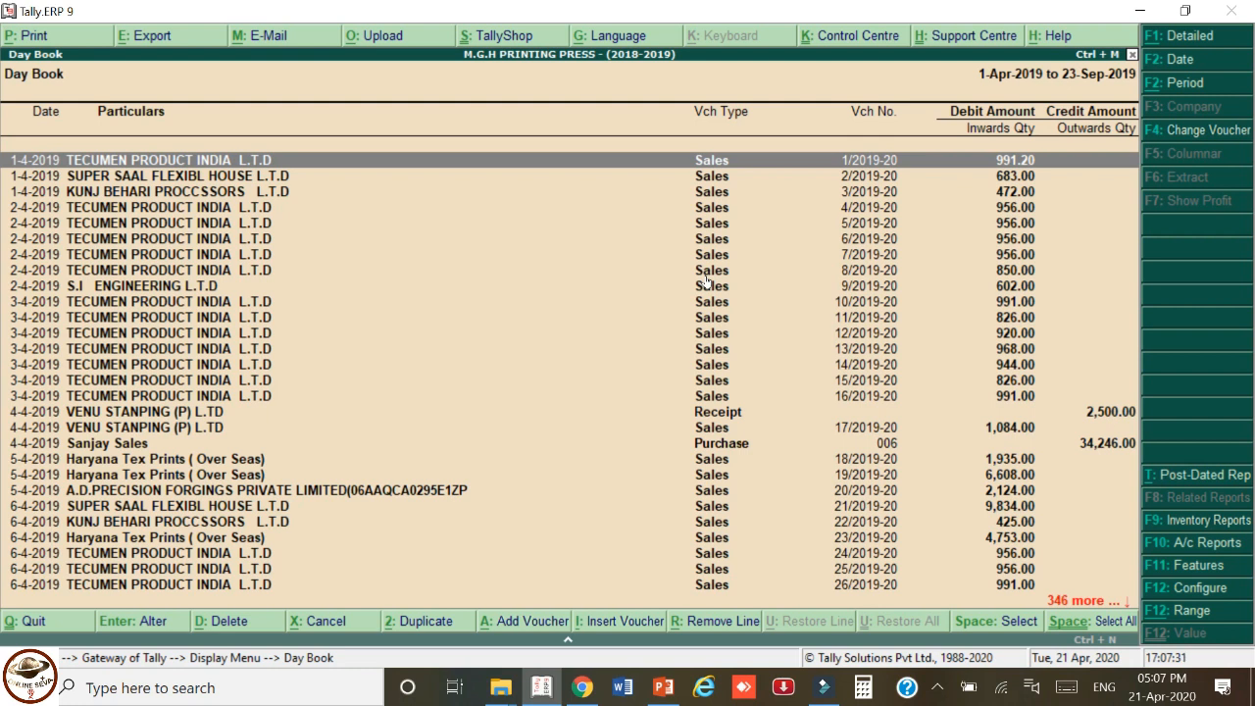
Restrict the Day Book to vouchers of the Sales voucher type.
{"action": "left_click", "coordinate": [584, 301]}
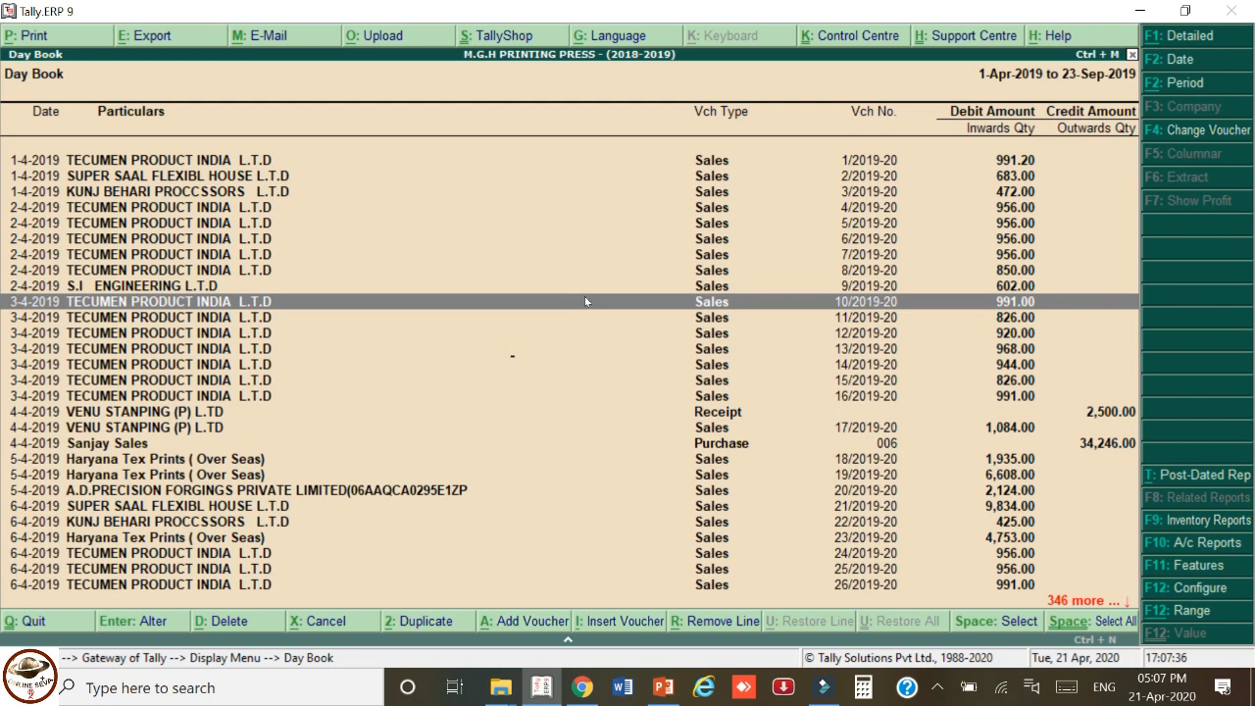
{"action": "key", "text": "F4"}
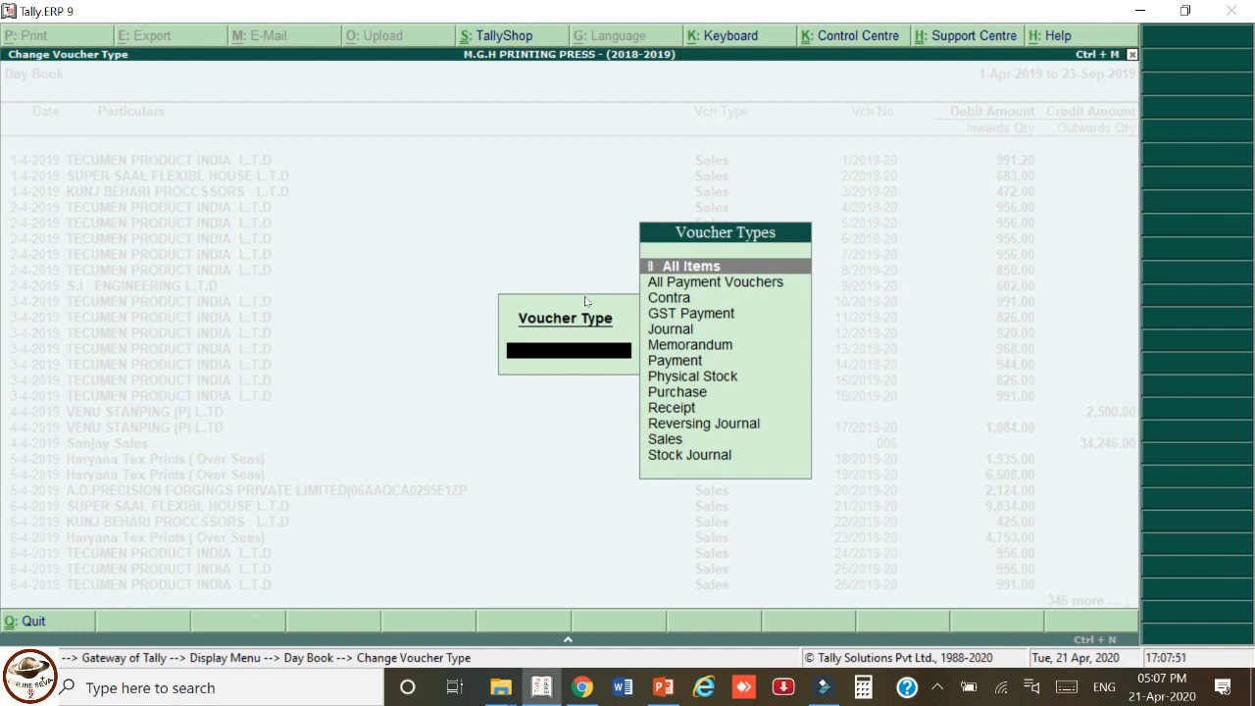
{"action": "key", "text": "Down"}
{"action": "key", "text": "Down"}
{"action": "key", "text": "Down"}
{"action": "key", "text": "Down"}
{"action": "key", "text": "Down"}
{"action": "key", "text": "Down"}
{"action": "key", "text": "Down"}
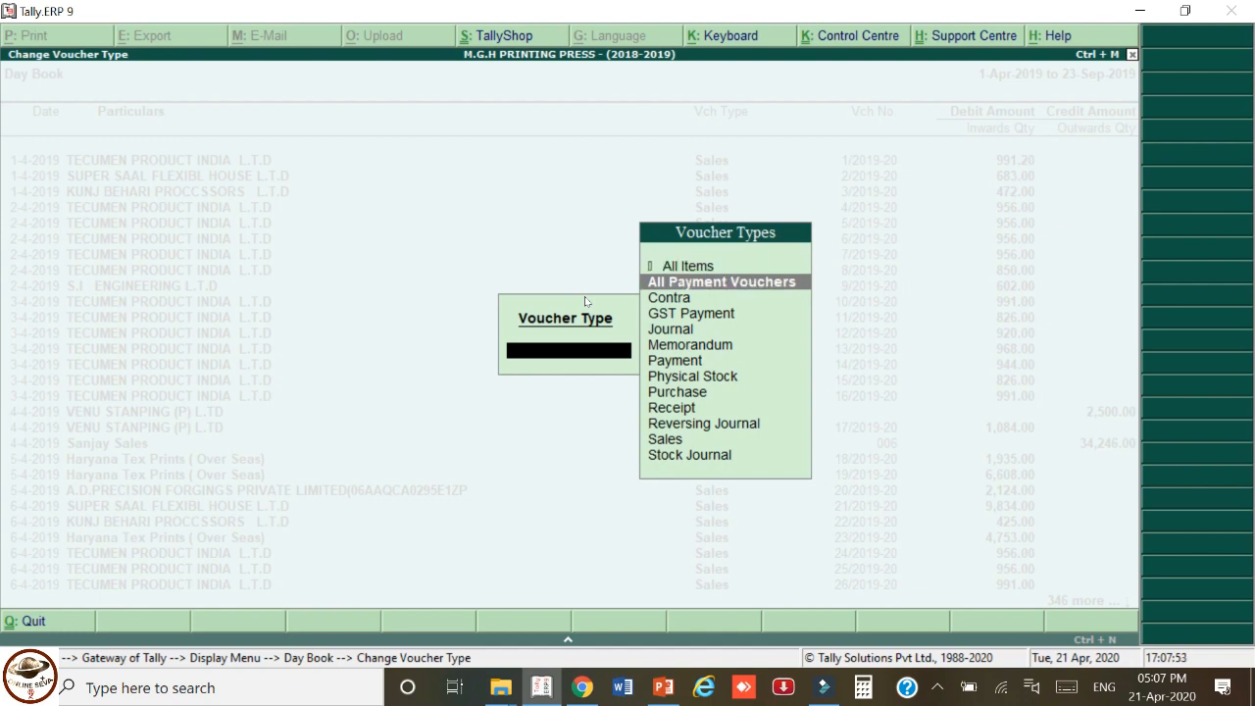
{"action": "key", "text": "Down"}
{"action": "key", "text": "Down"}
{"action": "key", "text": "Down"}
{"action": "key", "text": "Down"}
{"action": "key", "text": "Down"}
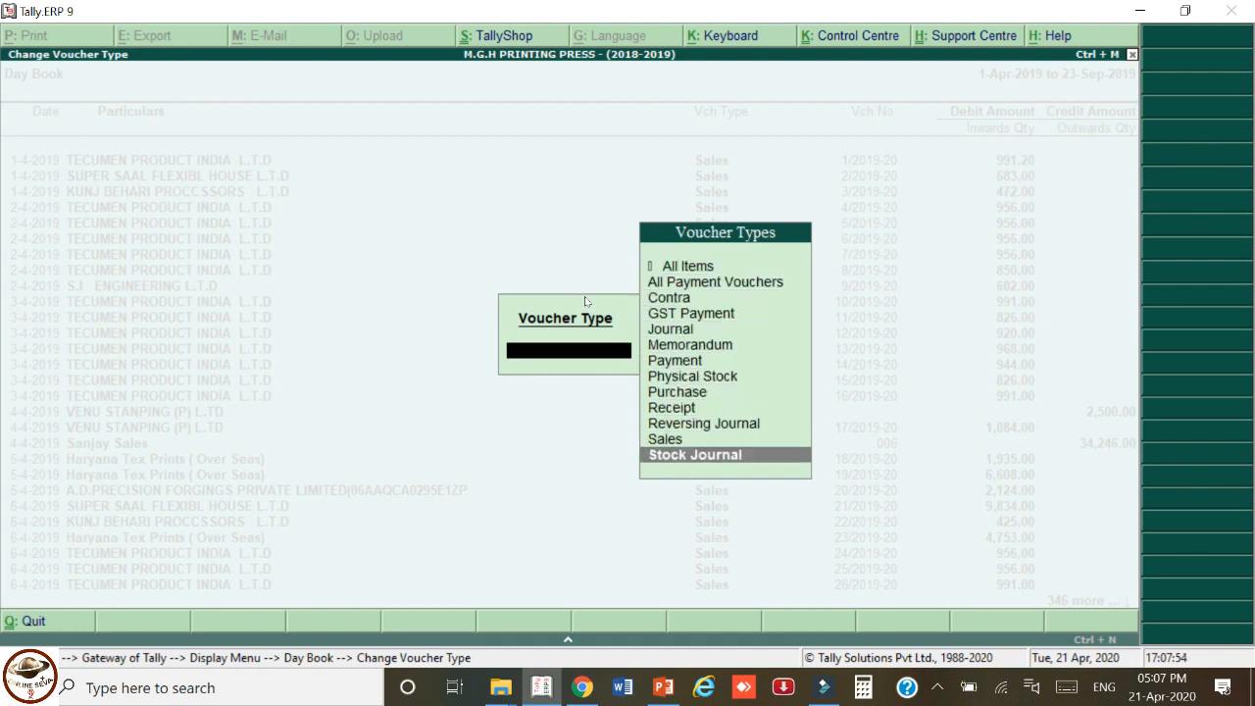
{"action": "key", "text": "Up"}
{"action": "key", "text": "Up"}
{"action": "key", "text": "Up"}
{"action": "key", "text": "Up"}
{"action": "key", "text": "Up"}
{"action": "key", "text": "Up"}
{"action": "key", "text": "Up"}
{"action": "key", "text": "Up"}
{"action": "key", "text": "Up"}
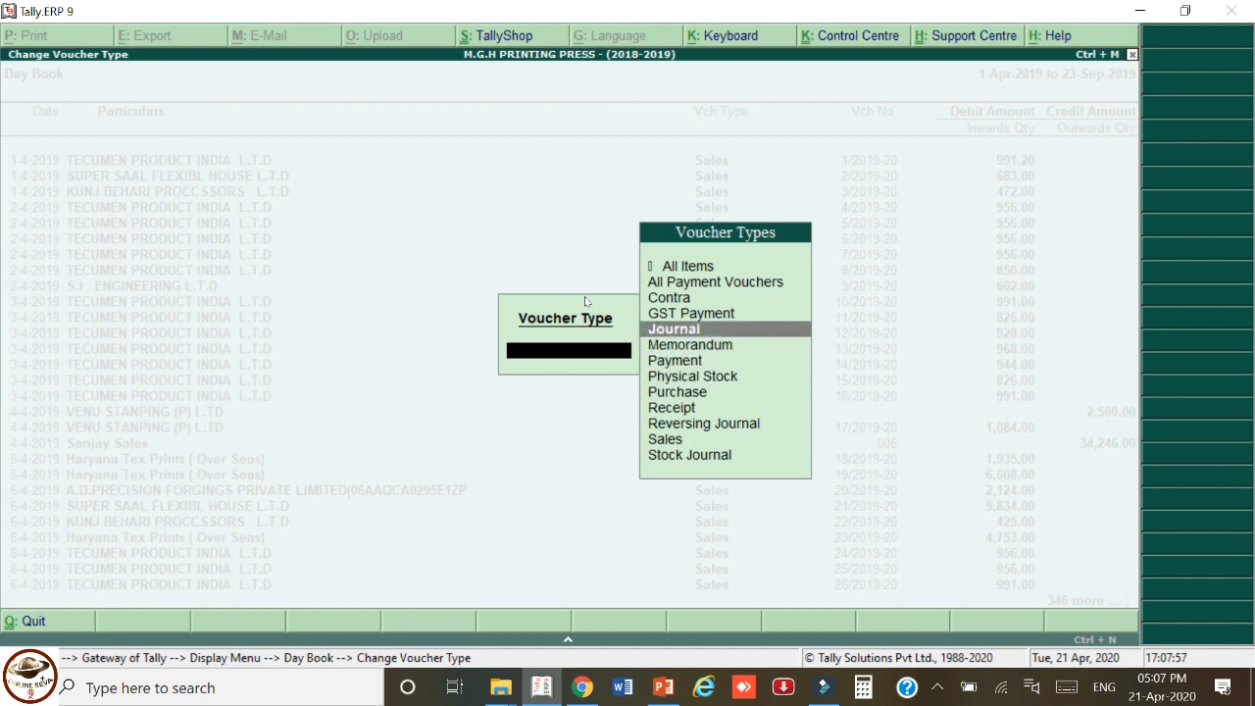
{"action": "type", "text": "Sal"}
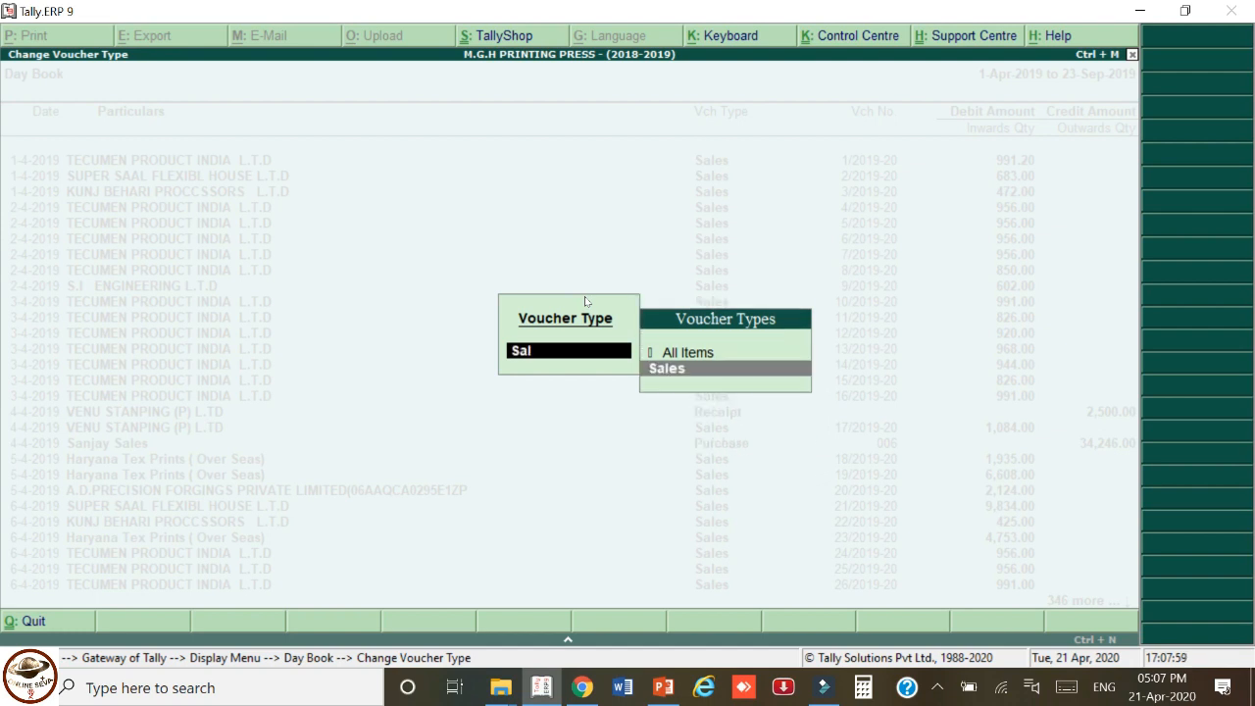
{"action": "key", "text": "Return"}
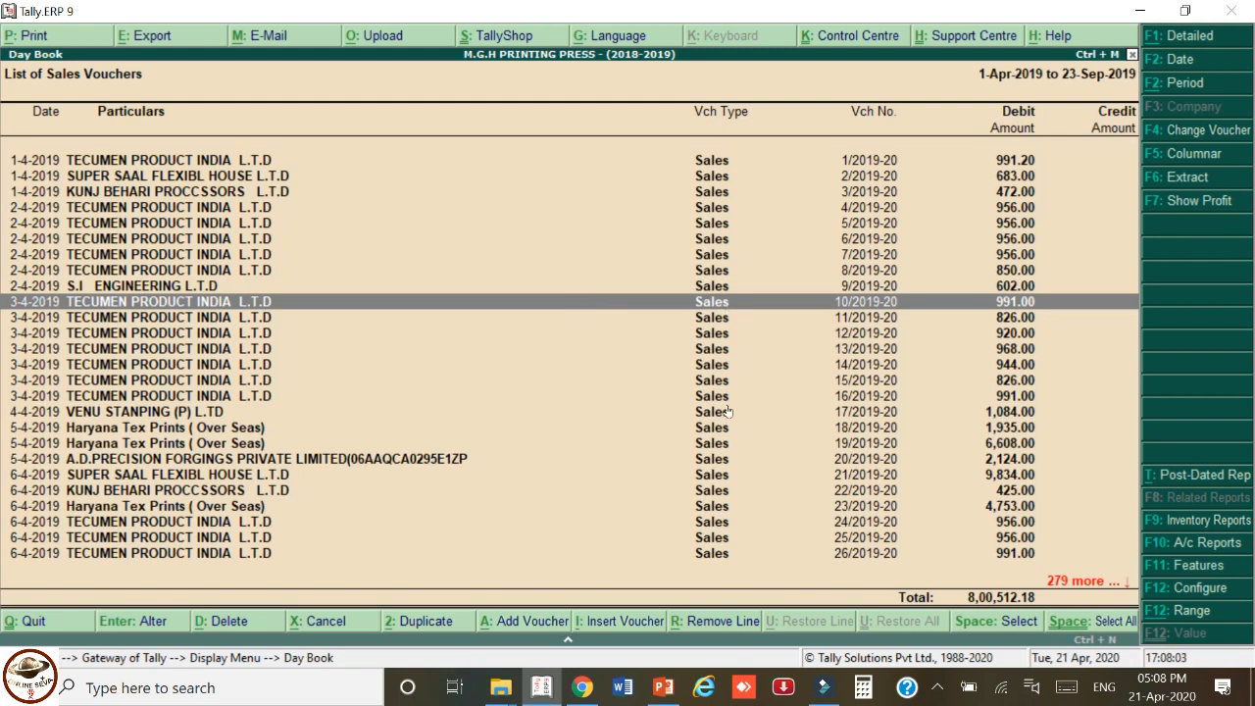
Close the sales voucher list and reopen the Day Book for the period 1-Apr-2019 to 23-Sep-2019.
{"action": "key", "text": "Escape"}
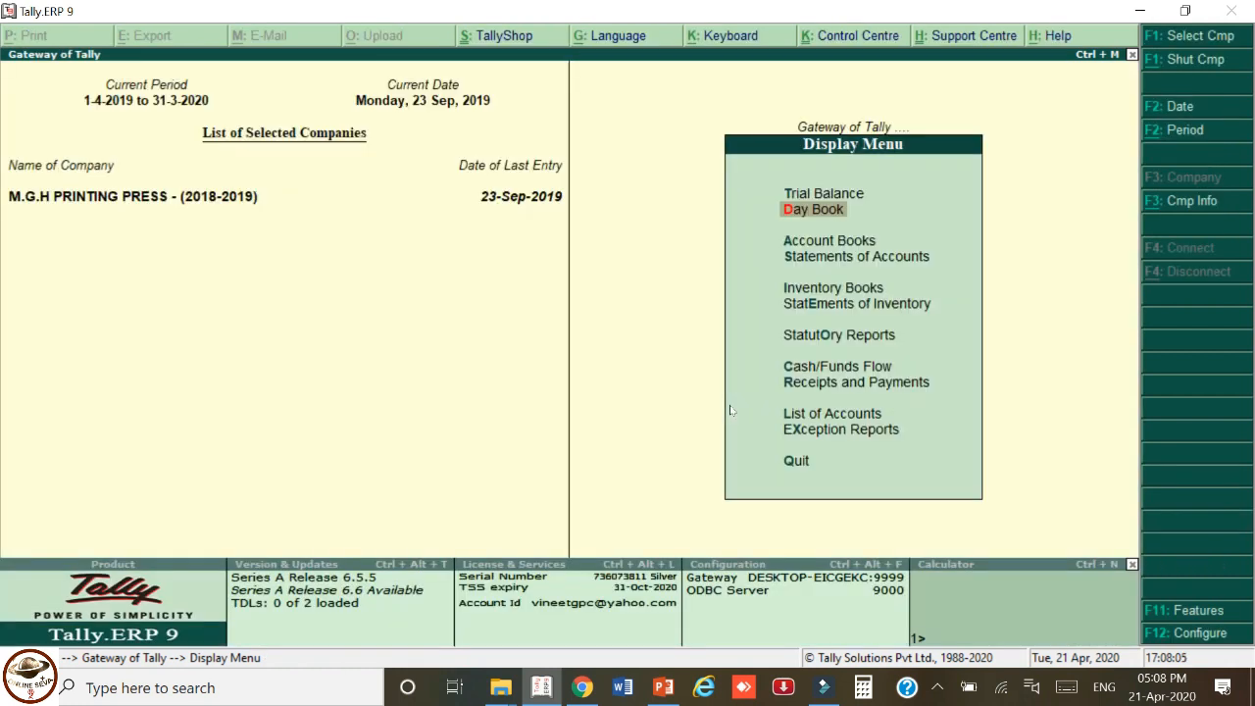
{"action": "key", "text": "Return"}
{"action": "key", "text": "alt+F2"}
{"action": "key", "text": "BackSpace"}
{"action": "key", "text": "Return"}
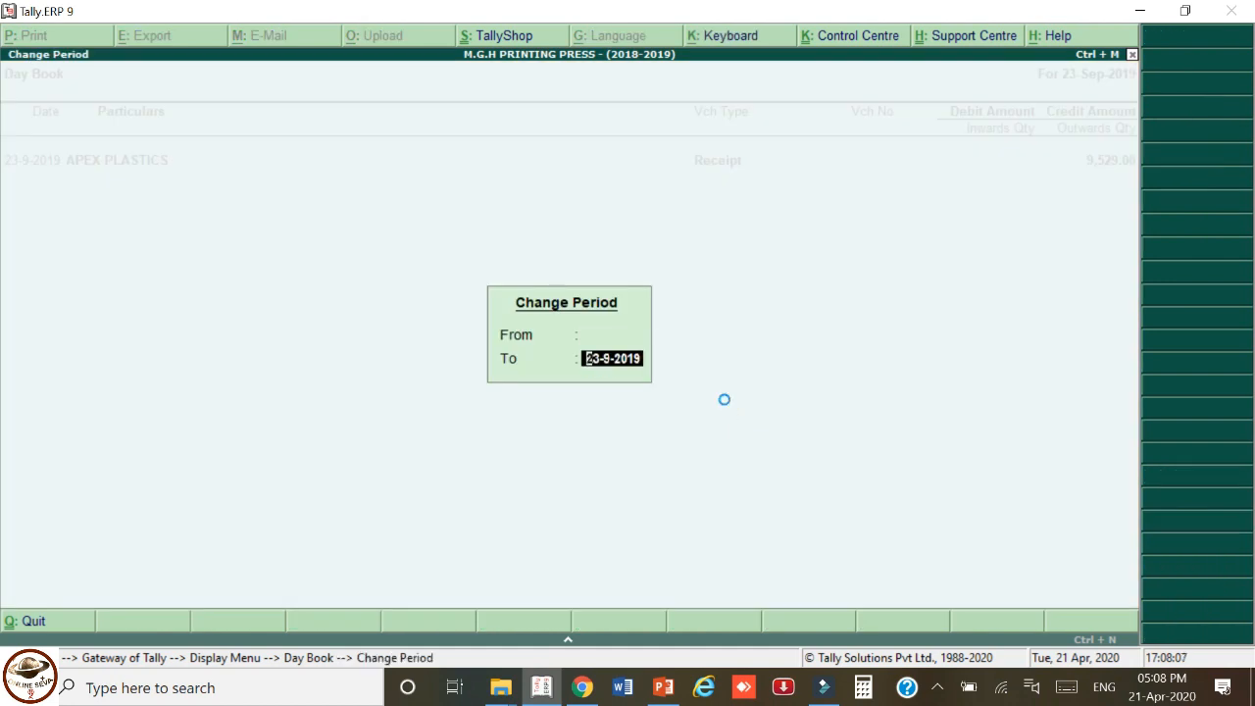
{"action": "key", "text": "Return"}
{"action": "key", "text": "Return"}
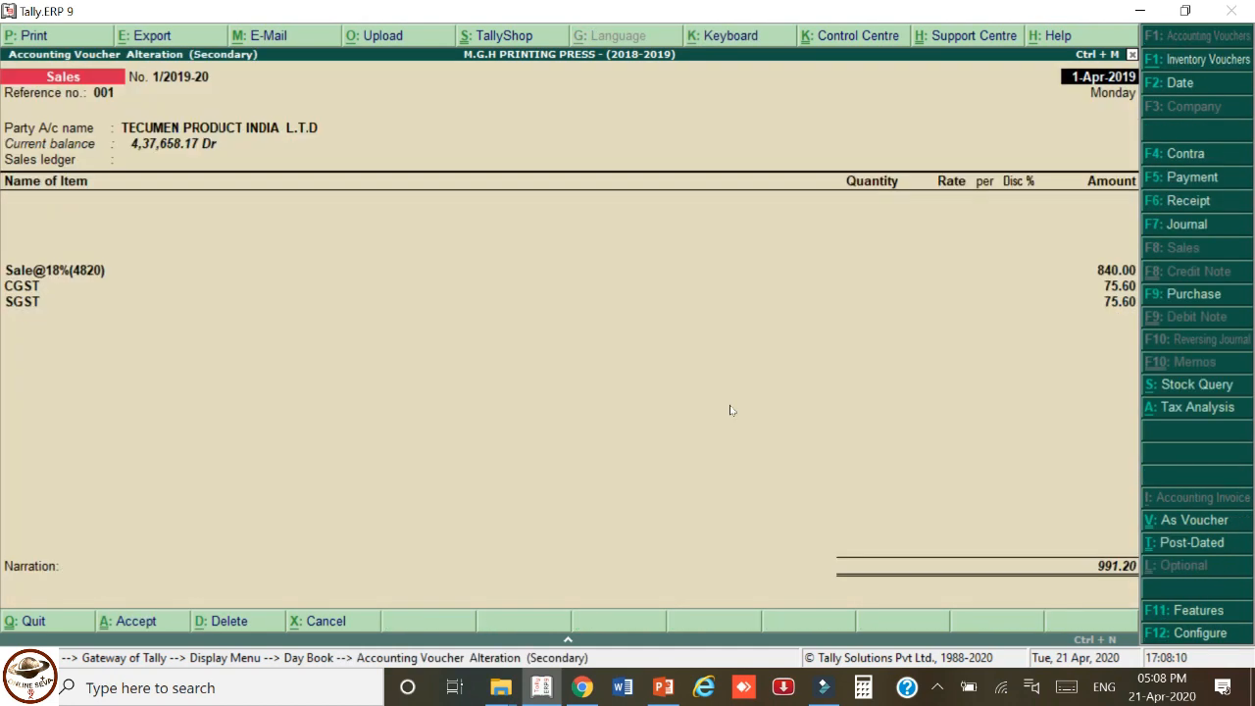
{"action": "key", "text": "Escape"}
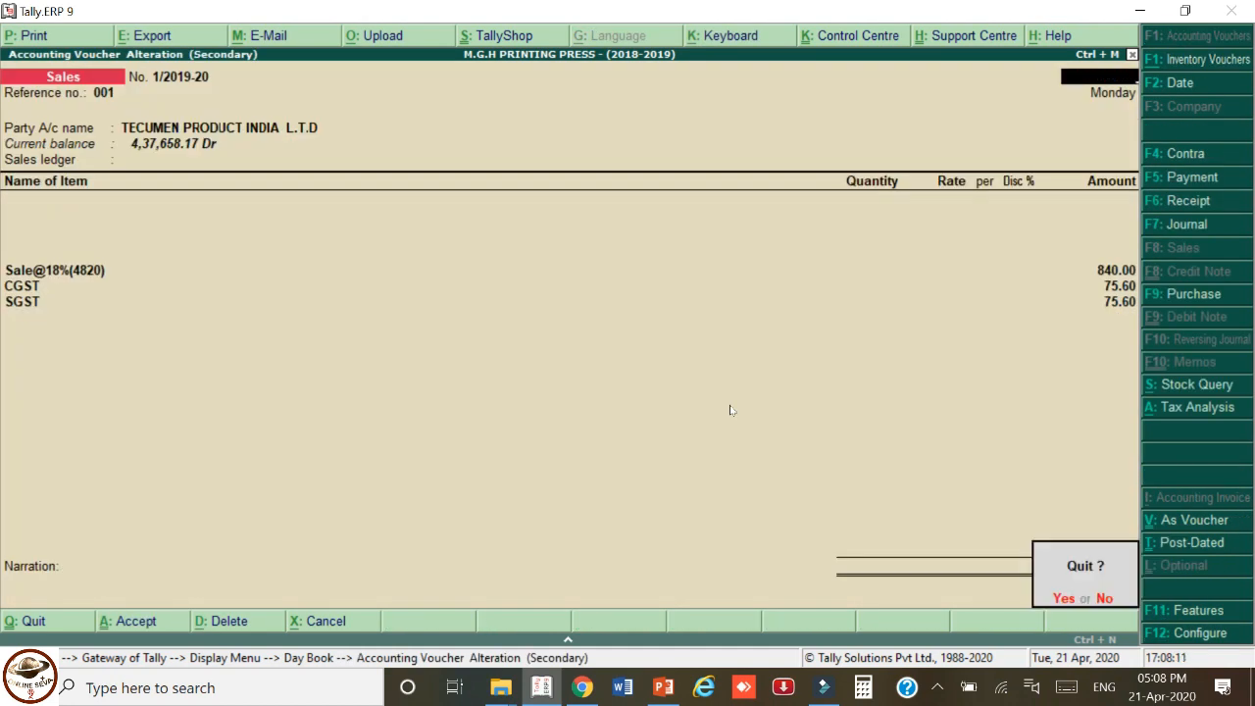
{"action": "key", "text": "Return"}
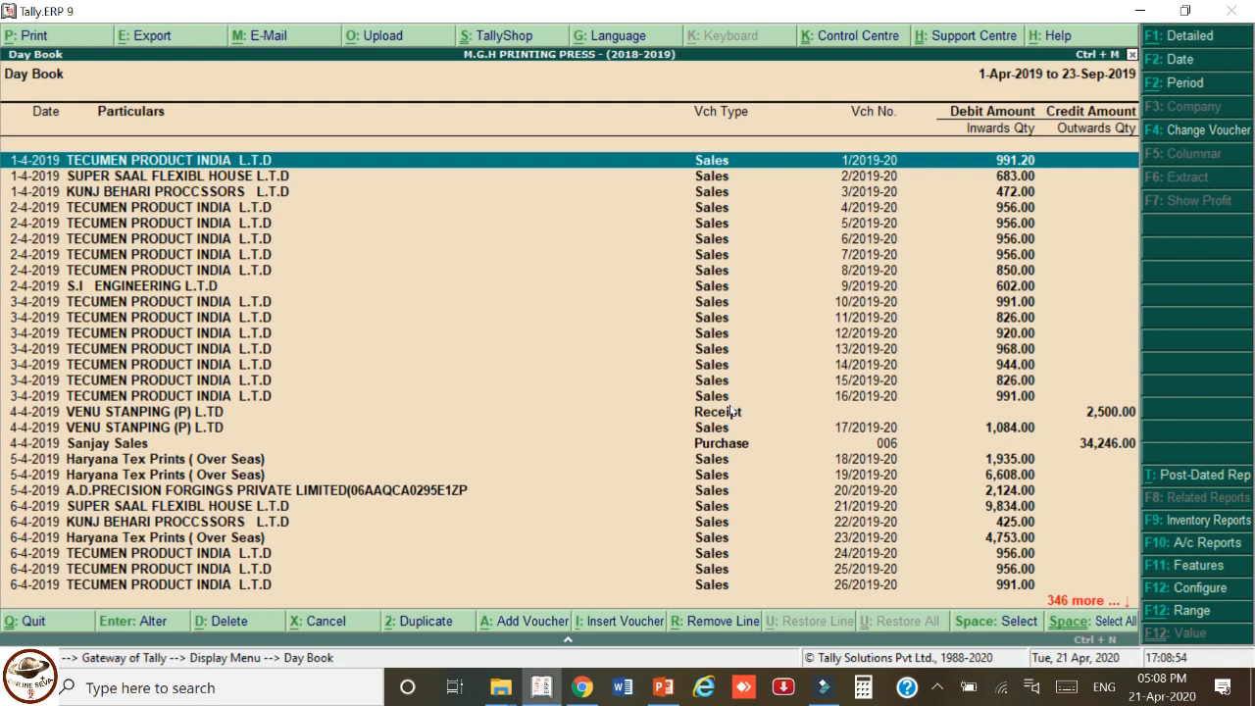
Filter the Day Book by range to vouchers having a Voucher Number containing 258/2019-20.
{"action": "key", "text": "alt+F12"}
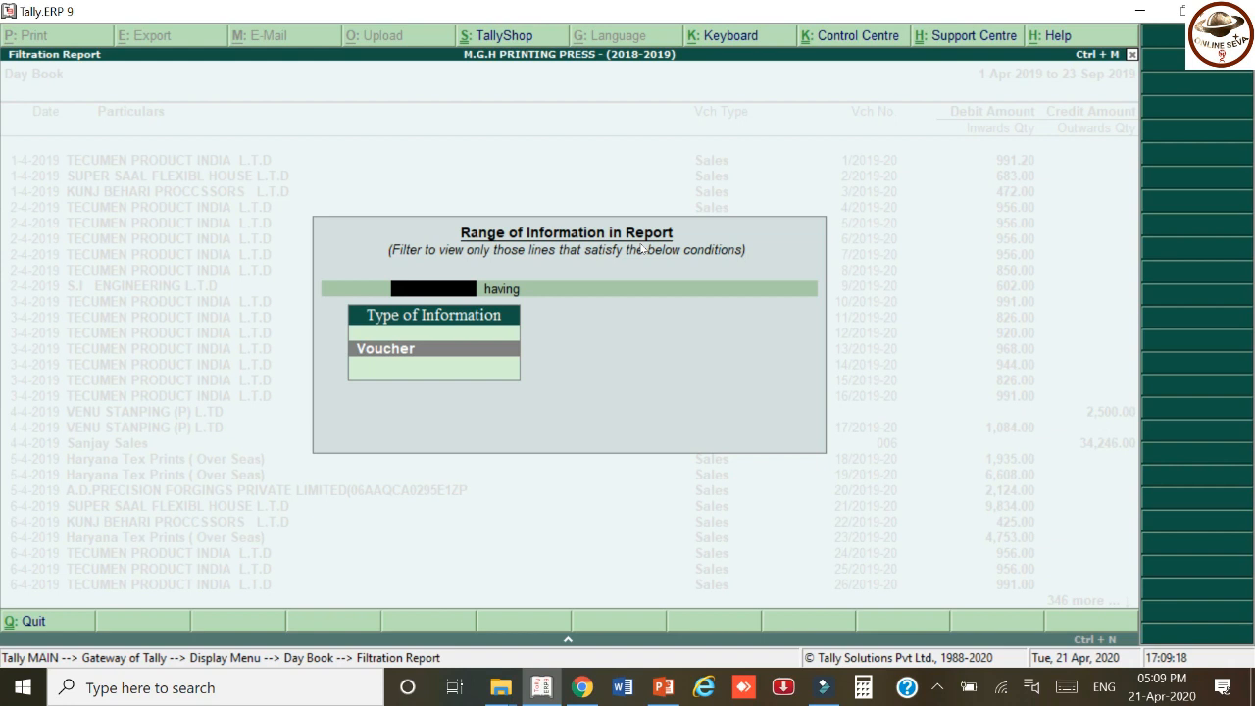
{"action": "key", "text": "Return"}
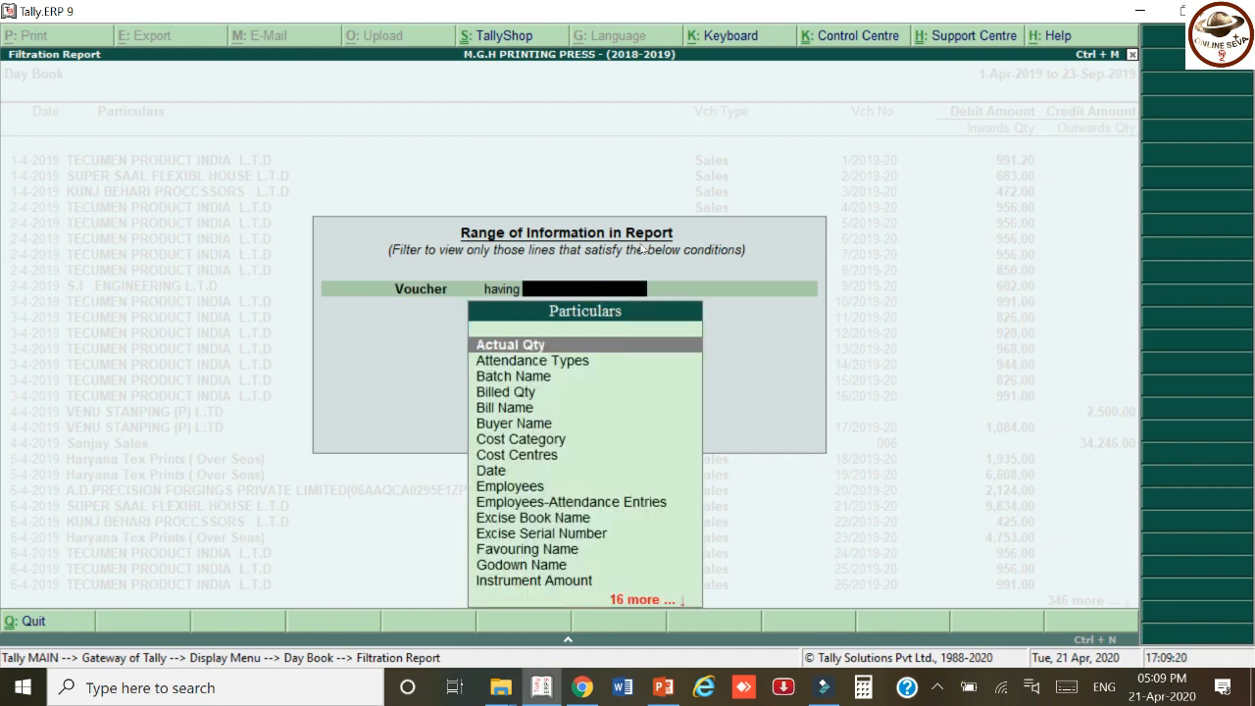
{"action": "type", "text": "vo"}
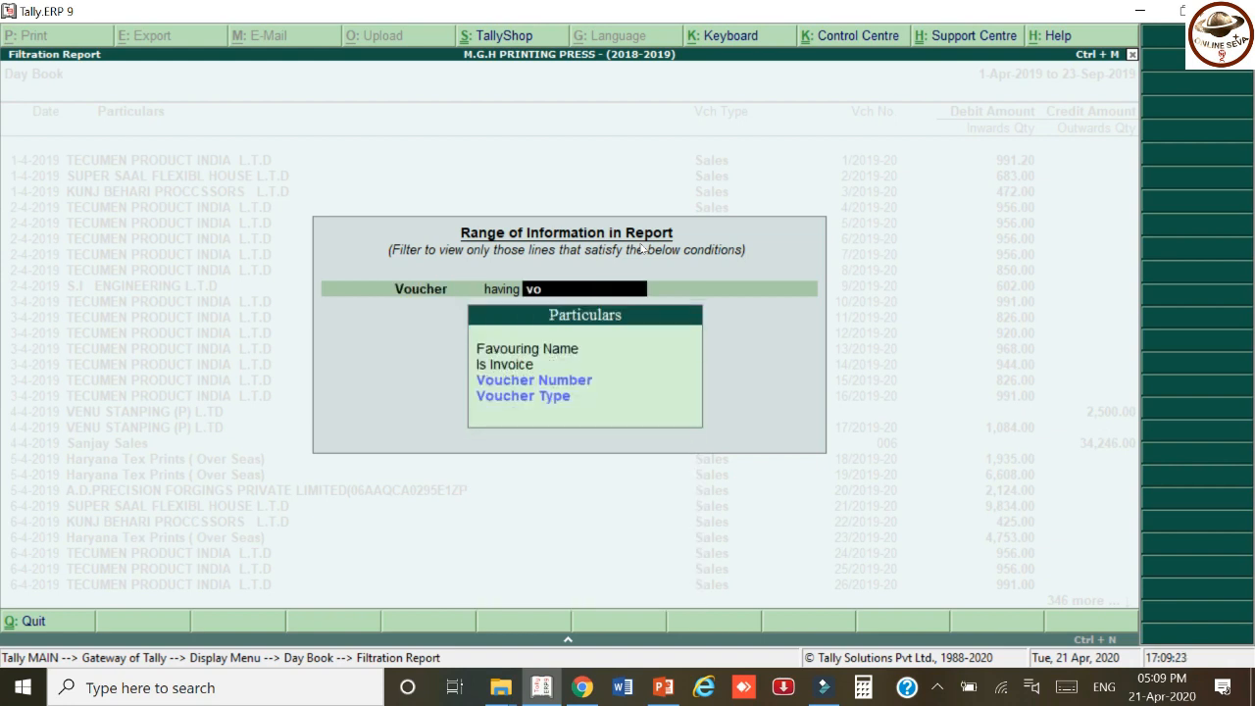
{"action": "key", "text": "Return"}
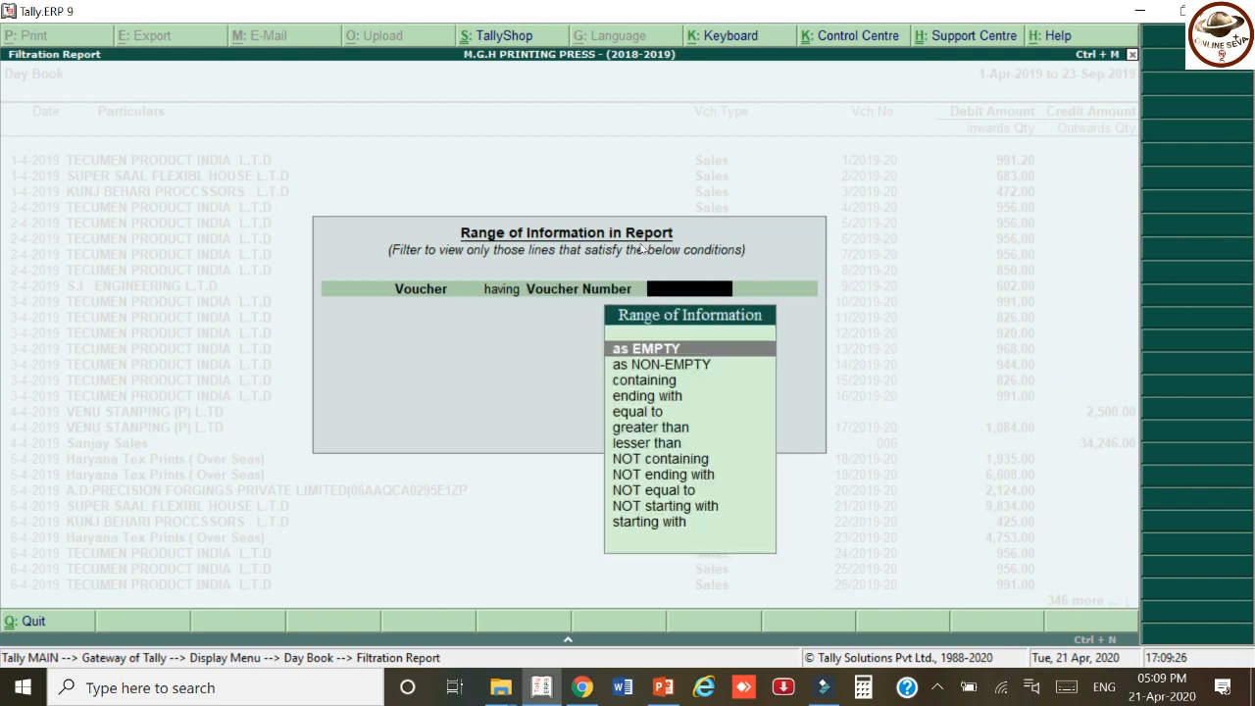
{"action": "type", "text": "co"}
{"action": "key", "text": "Return"}
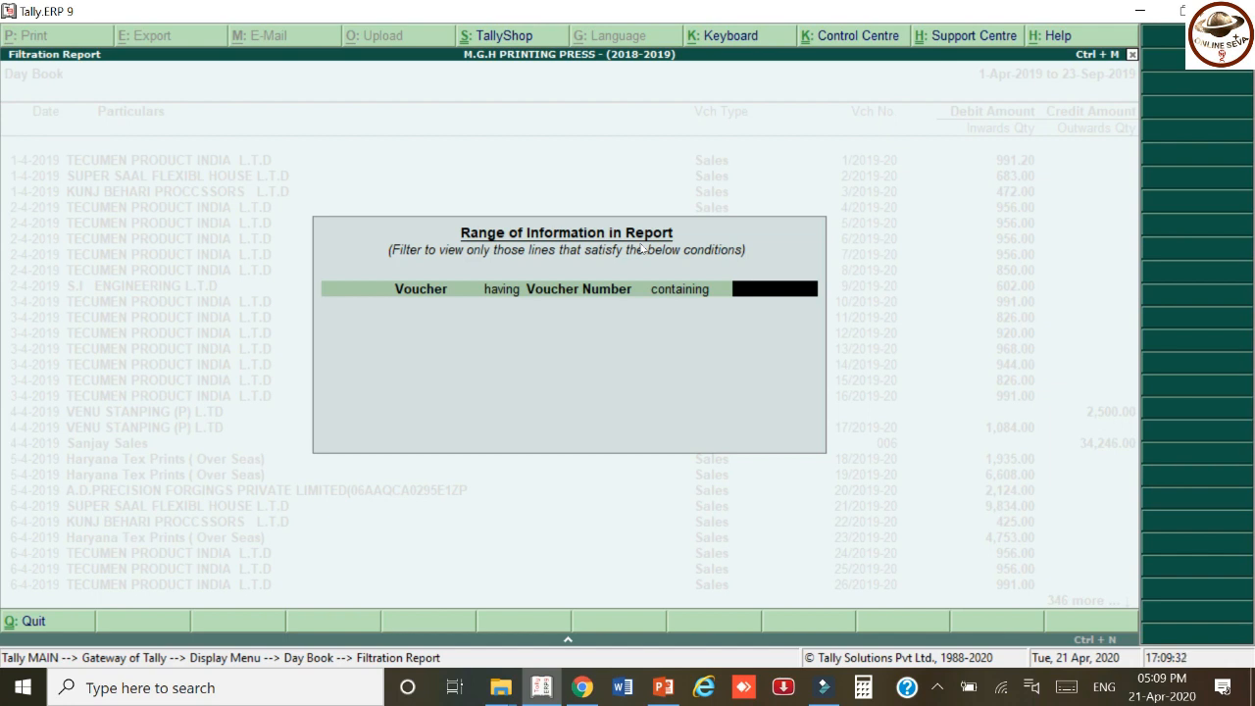
{"action": "type", "text": "2"}
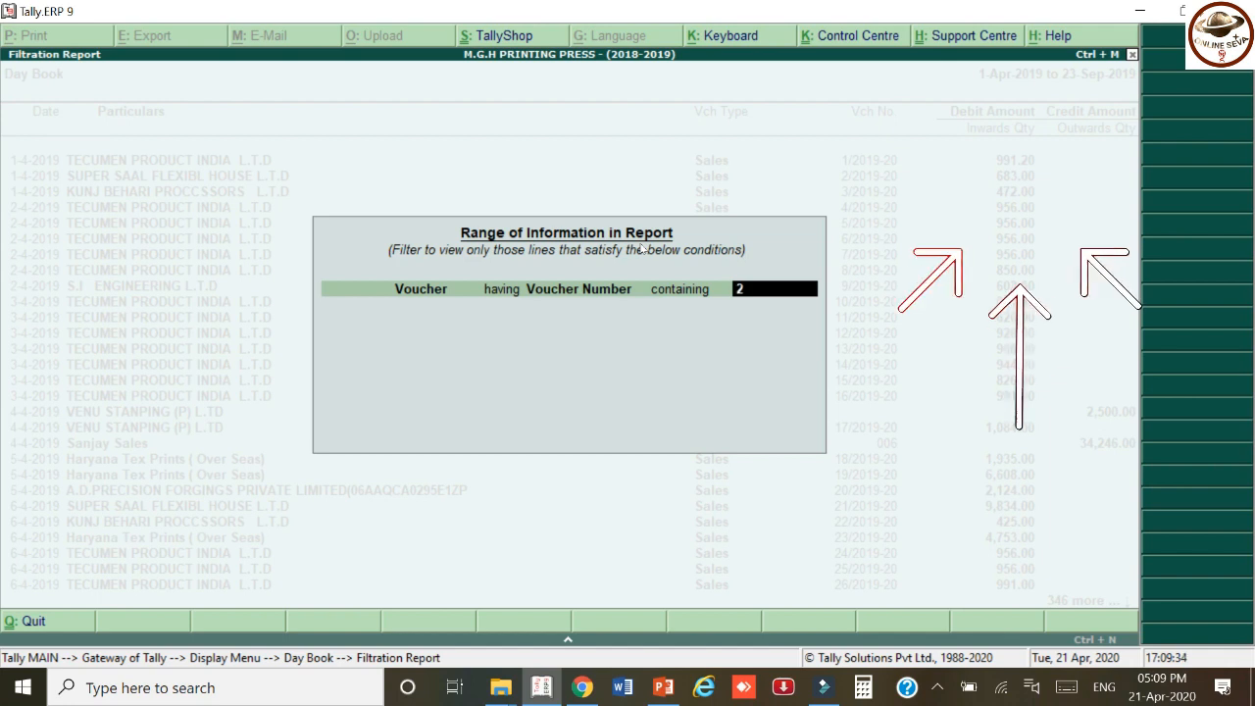
{"action": "type", "text": "58/2"}
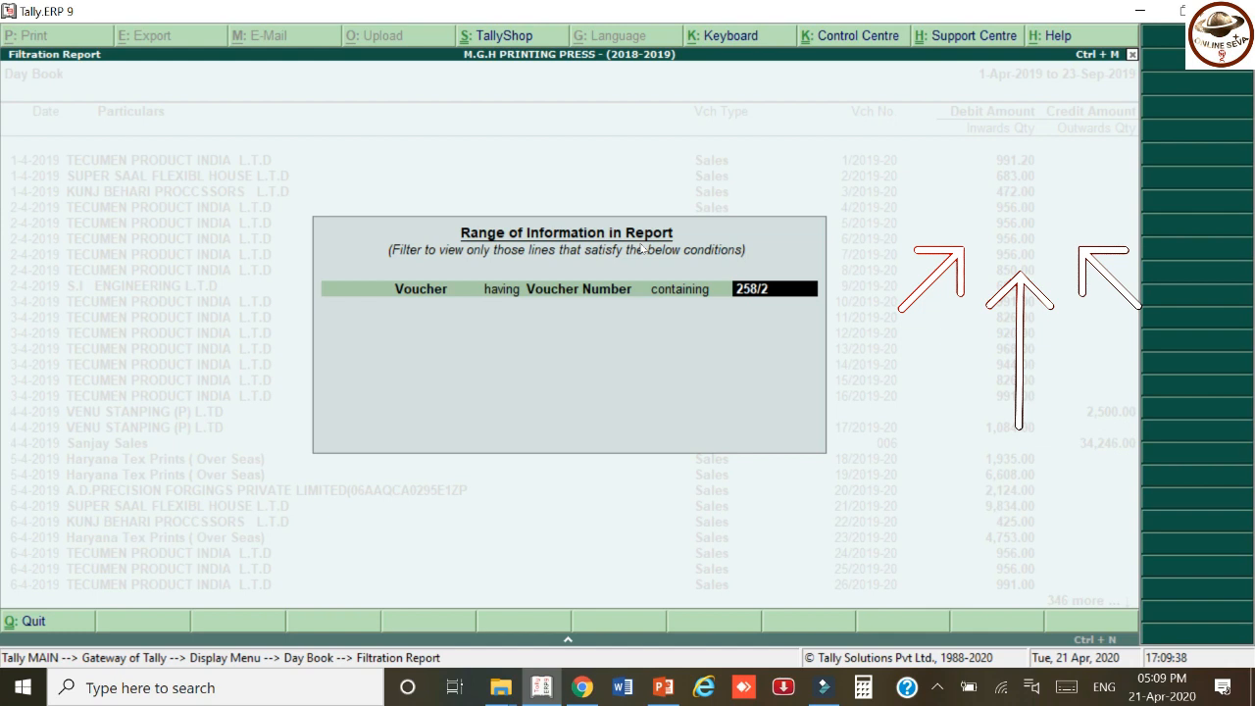
{"action": "type", "text": "019-20"}
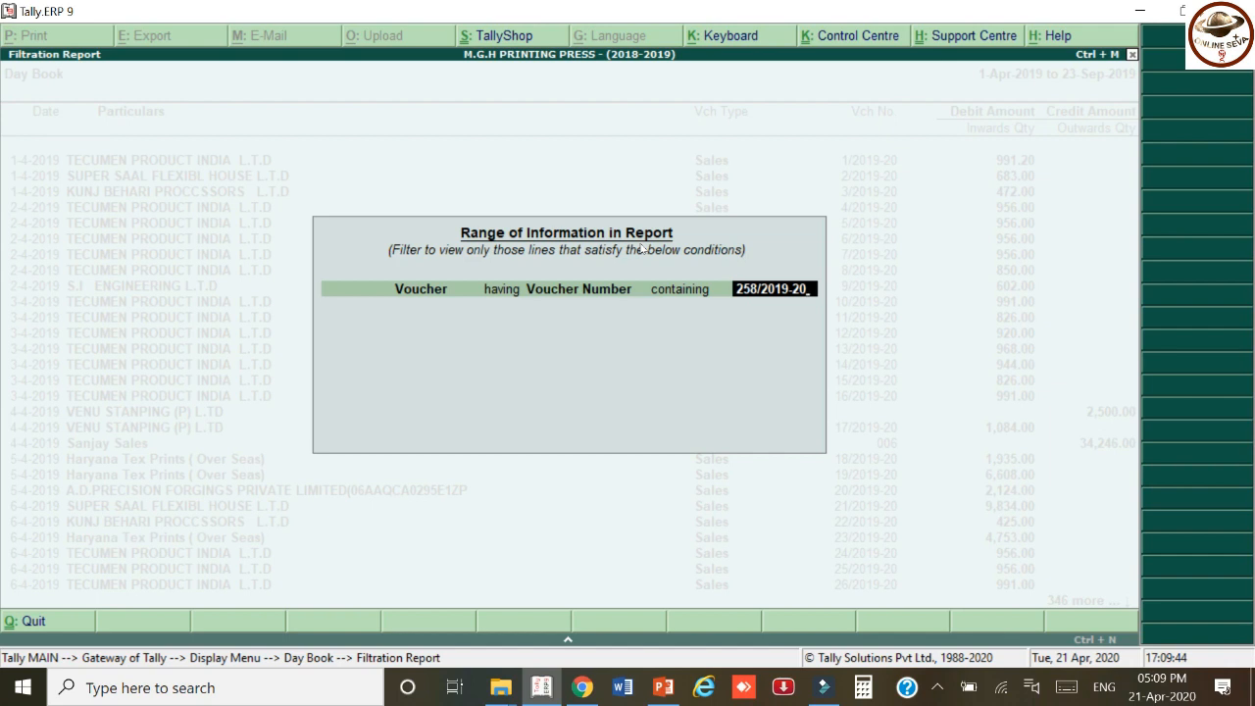
{"action": "key", "text": "Return"}
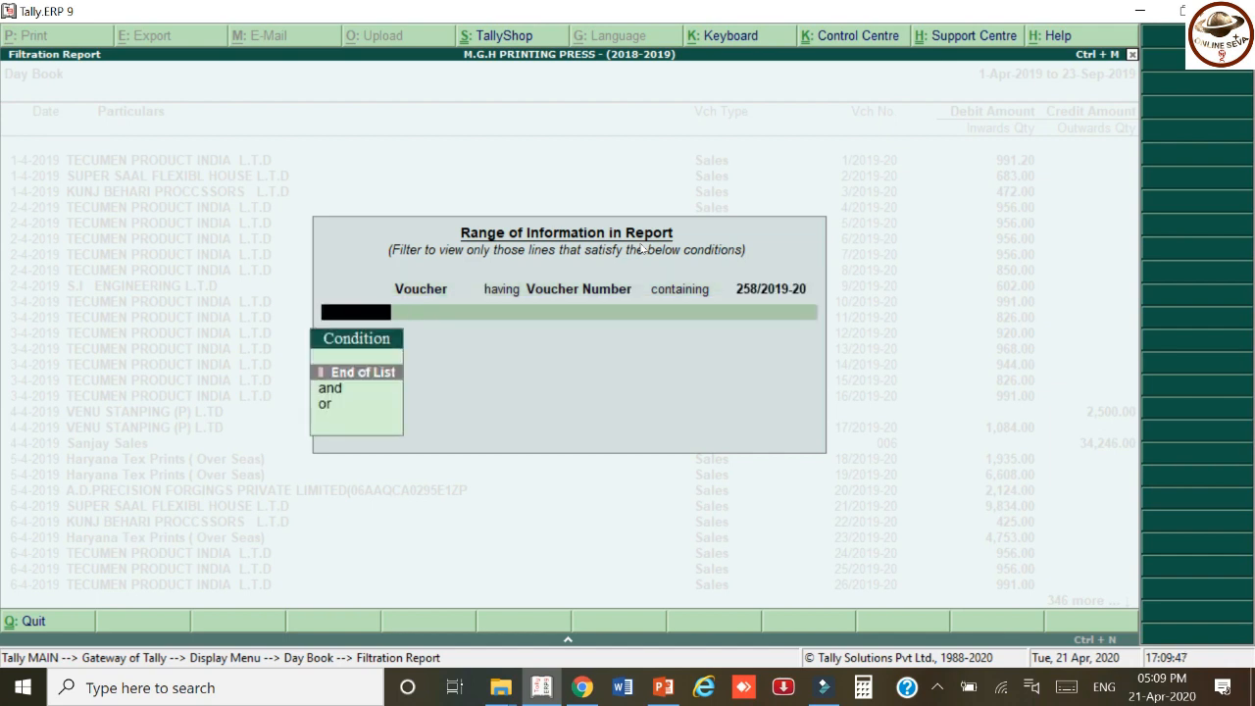
{"action": "key", "text": "Return"}
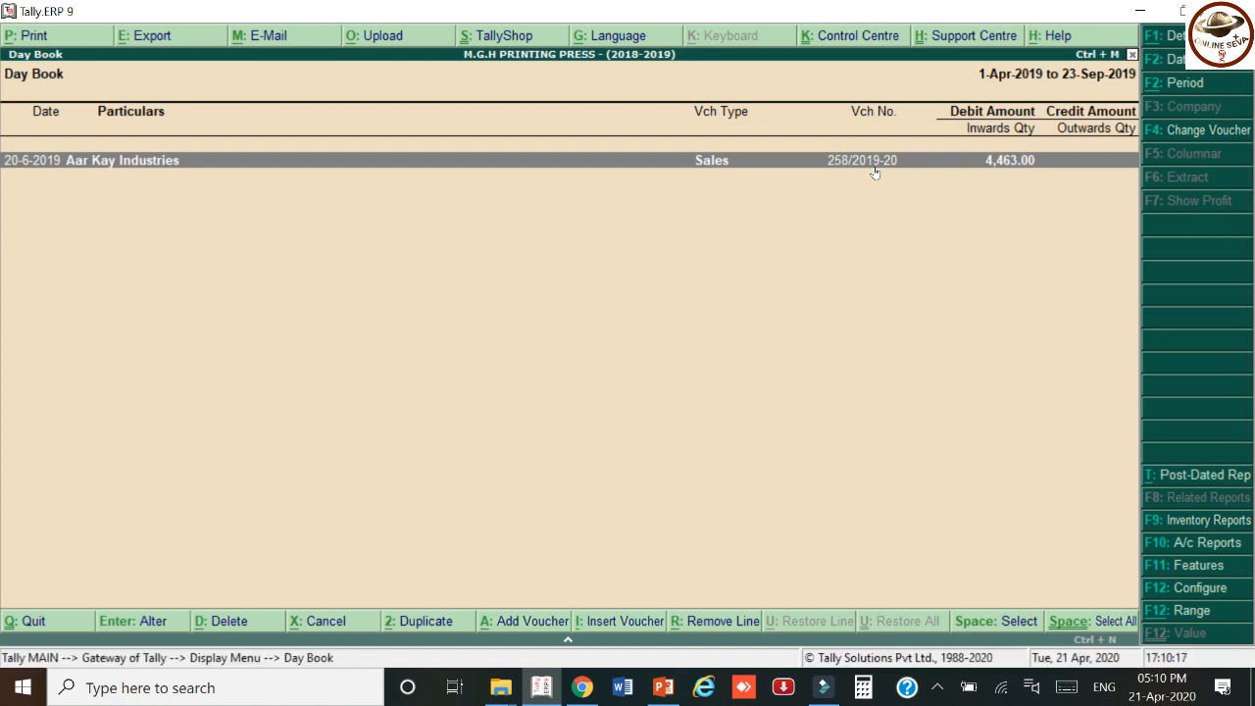
Close the filtered Day Book and return to the Gateway of Tally.
{"action": "key", "text": "Escape"}
{"action": "key", "text": "Escape"}
{"action": "key", "text": "Escape"}
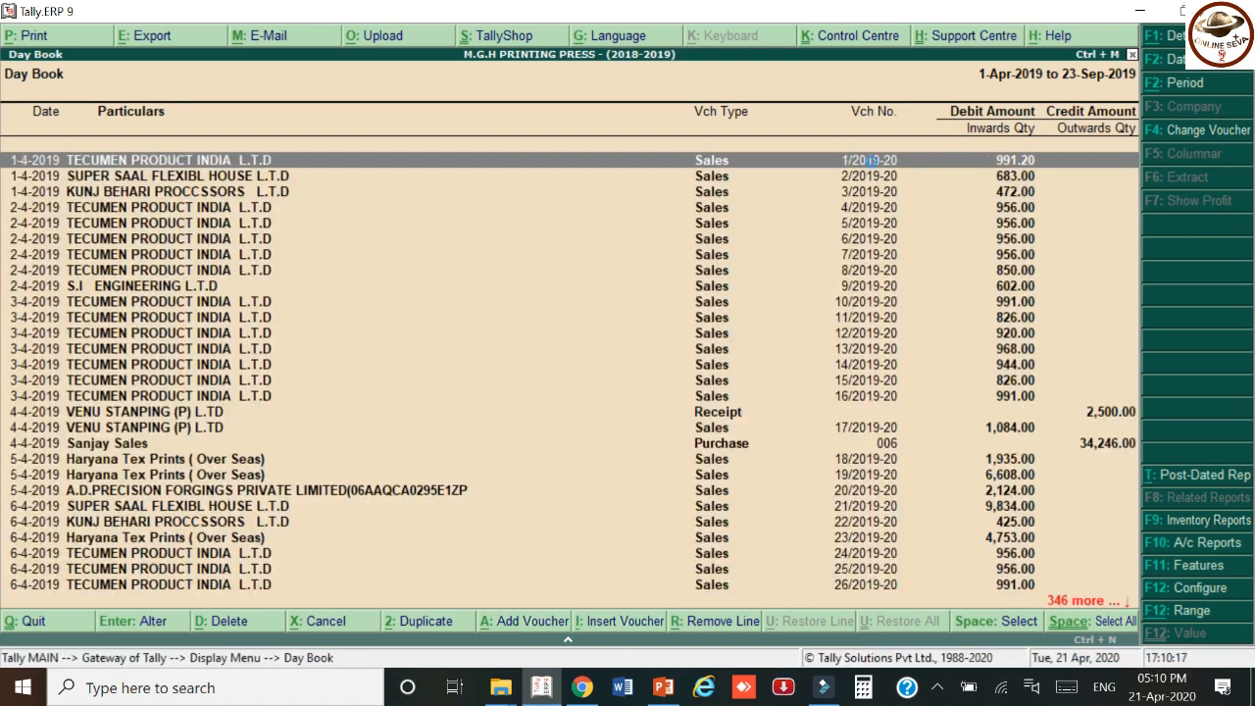
{"action": "key", "text": "n"}
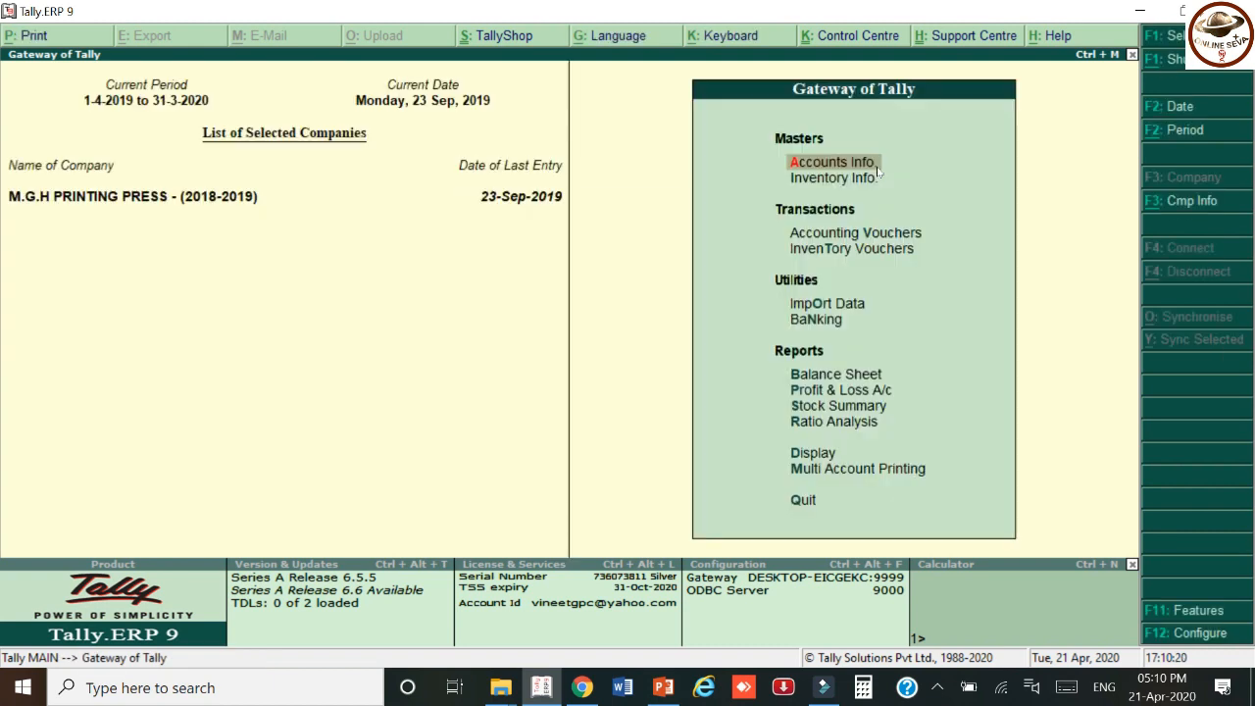
Open the ledger vouchers of TECUMEN PRODUCT INDIA L.T.D from the account books.
{"action": "key", "text": "d"}
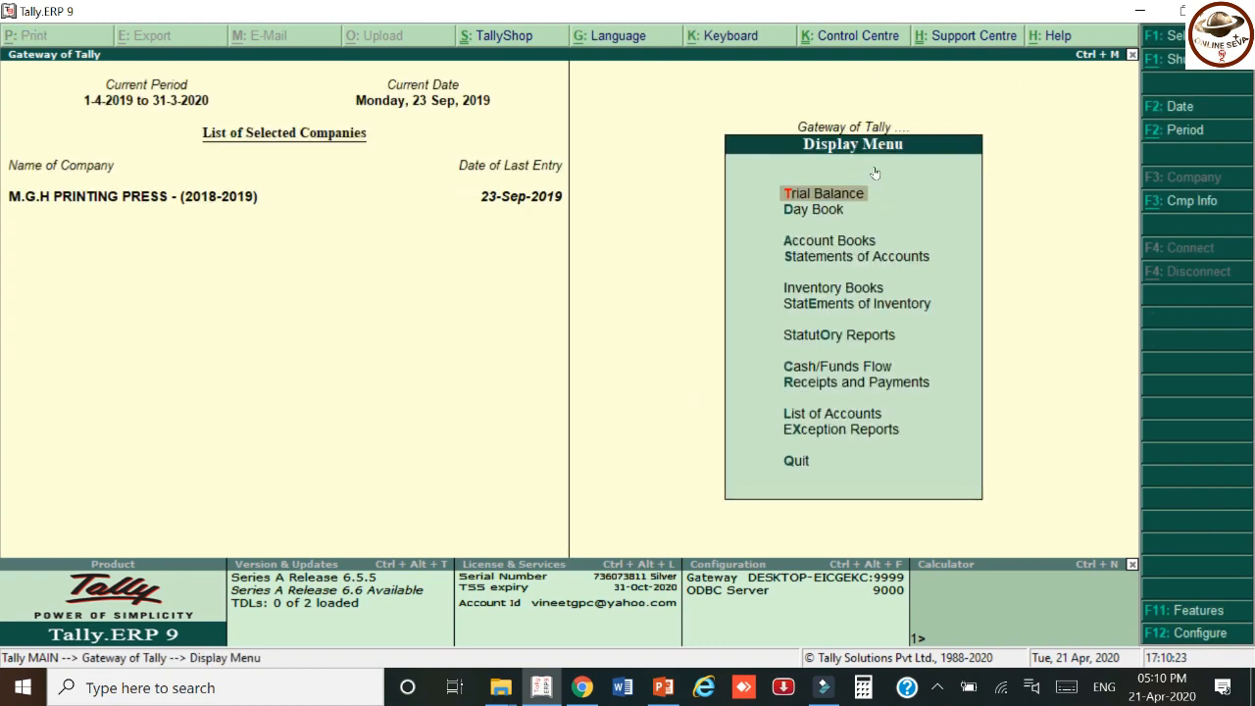
{"action": "key", "text": "a"}
{"action": "key", "text": "l"}
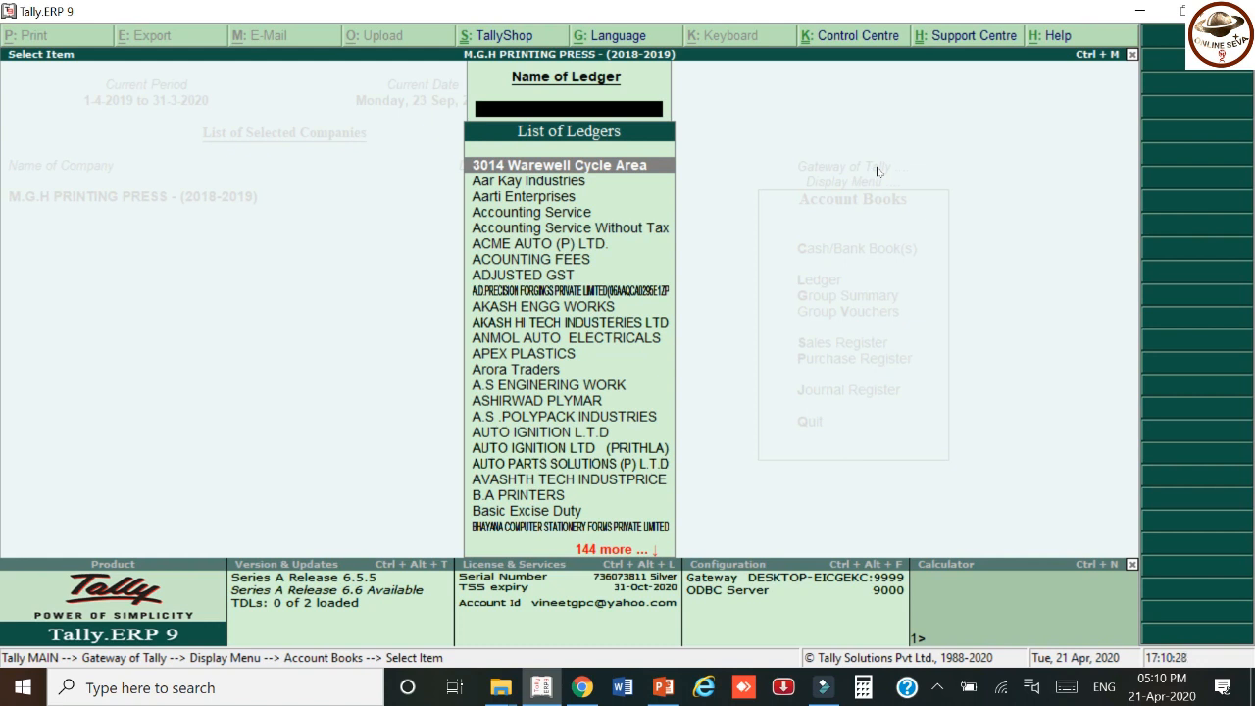
{"action": "type", "text": "t"}
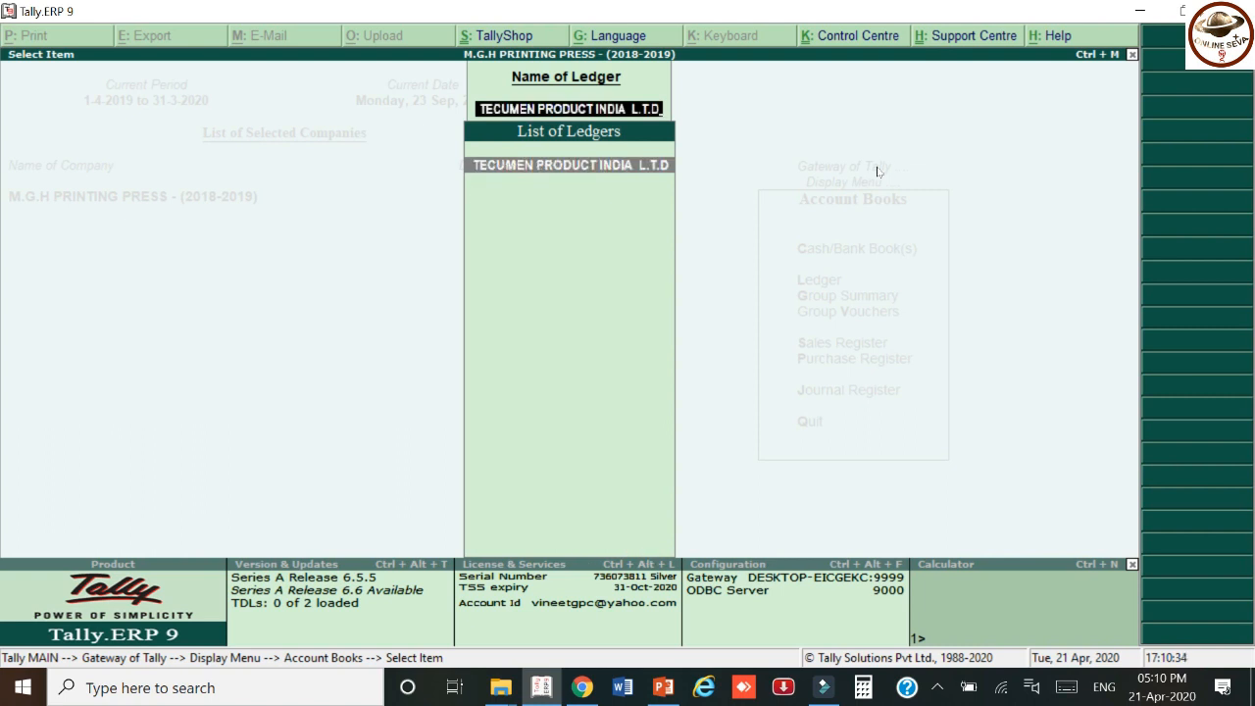
{"action": "key", "text": "Return"}
Look through the dates, voucher numbers and amounts of the sales entries in the TECUMEN PRODUCT INDIA L.T.D ledger.
{"action": "key", "text": "Down"}
{"action": "key", "text": "Down"}
{"action": "key", "text": "Down"}
{"action": "key", "text": "Down"}
{"action": "key", "text": "Down"}
{"action": "key", "text": "Down"}
{"action": "key", "text": "Down"}
{"action": "key", "text": "Down"}
{"action": "key", "text": "Down"}
{"action": "key", "text": "Down"}
{"action": "key", "text": "Down"}
{"action": "key", "text": "Down"}
{"action": "key", "text": "Down"}
{"action": "key", "text": "Down"}
{"action": "key", "text": "Down"}
{"action": "key", "text": "Down"}
{"action": "key", "text": "Down"}
{"action": "key", "text": "Down"}
{"action": "key", "text": "Down"}
{"action": "key", "text": "Down"}
{"action": "key", "text": "Down"}
{"action": "key", "text": "Down"}
{"action": "key", "text": "Down"}
{"action": "key", "text": "Down"}
{"action": "key", "text": "Down"}
{"action": "key", "text": "Down"}
{"action": "key", "text": "Down"}
{"action": "key", "text": "Down"}
{"action": "key", "text": "Down"}
{"action": "key", "text": "Down"}
{"action": "key", "text": "Down"}
{"action": "key", "text": "Down"}
{"action": "key", "text": "Down"}
{"action": "key", "text": "Down"}
{"action": "key", "text": "Down"}
{"action": "key", "text": "Down"}
{"action": "key", "text": "Down"}
{"action": "key", "text": "Down"}
{"action": "key", "text": "Down"}
{"action": "key", "text": "Down"}
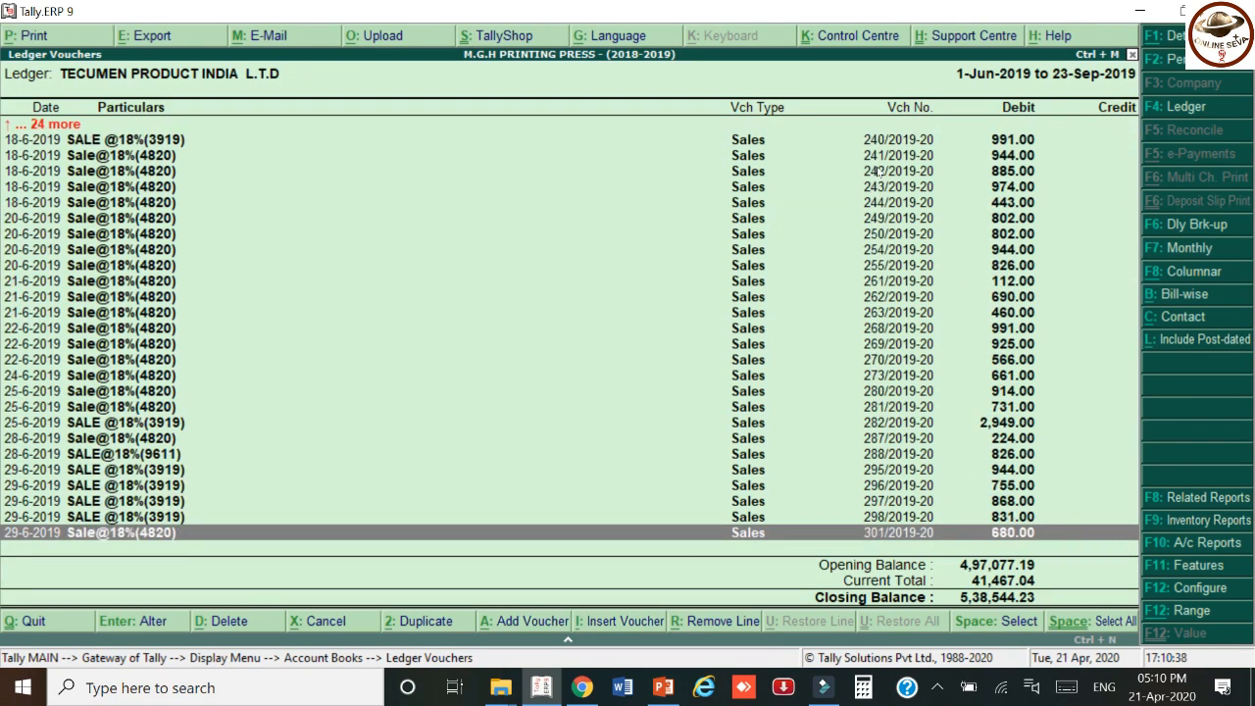
{"action": "key", "text": "Up"}
{"action": "key", "text": "Up"}
{"action": "key", "text": "Up"}
{"action": "key", "text": "Up"}
{"action": "key", "text": "Up"}
{"action": "key", "text": "Up"}
{"action": "key", "text": "Up"}
{"action": "key", "text": "Up"}
{"action": "key", "text": "Up"}
{"action": "key", "text": "Up"}
{"action": "key", "text": "Up"}
{"action": "key", "text": "Up"}
{"action": "key", "text": "Up"}
{"action": "key", "text": "Up"}
{"action": "key", "text": "Up"}
{"action": "key", "text": "Up"}
{"action": "key", "text": "Up"}
{"action": "key", "text": "Up"}
{"action": "key", "text": "Up"}
{"action": "key", "text": "Up"}
{"action": "key", "text": "Up"}
{"action": "key", "text": "Up"}
{"action": "key", "text": "Up"}
{"action": "key", "text": "Up"}
{"action": "key", "text": "Up"}
{"action": "key", "text": "Up"}
{"action": "key", "text": "Up"}
{"action": "key", "text": "Up"}
{"action": "key", "text": "Up"}
{"action": "key", "text": "Up"}
{"action": "key", "text": "Up"}
{"action": "key", "text": "Up"}
{"action": "key", "text": "Up"}
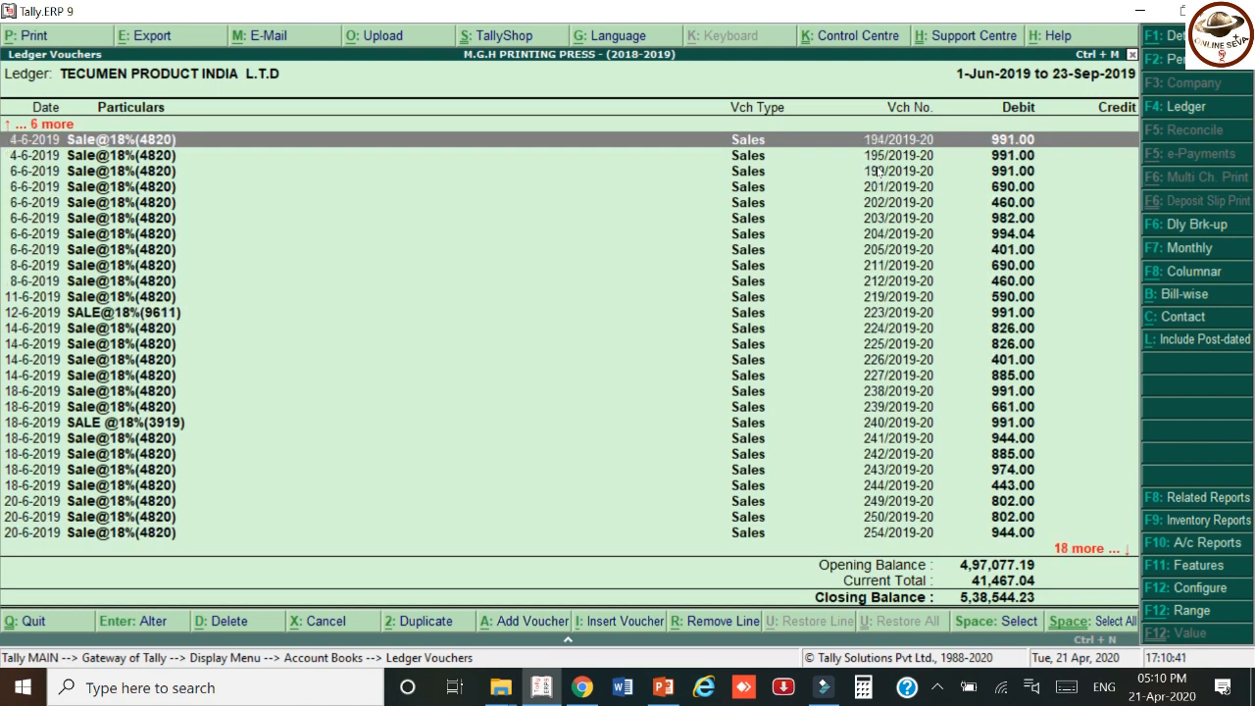
Close the TECUMEN PRODUCT INDIA L.T.D ledger vouchers and return to the Gateway of Tally.
{"action": "key", "text": "Escape"}
{"action": "key", "text": "Escape"}
{"action": "key", "text": "Escape"}
{"action": "key", "text": "Escape"}
{"action": "key", "text": "Escape"}
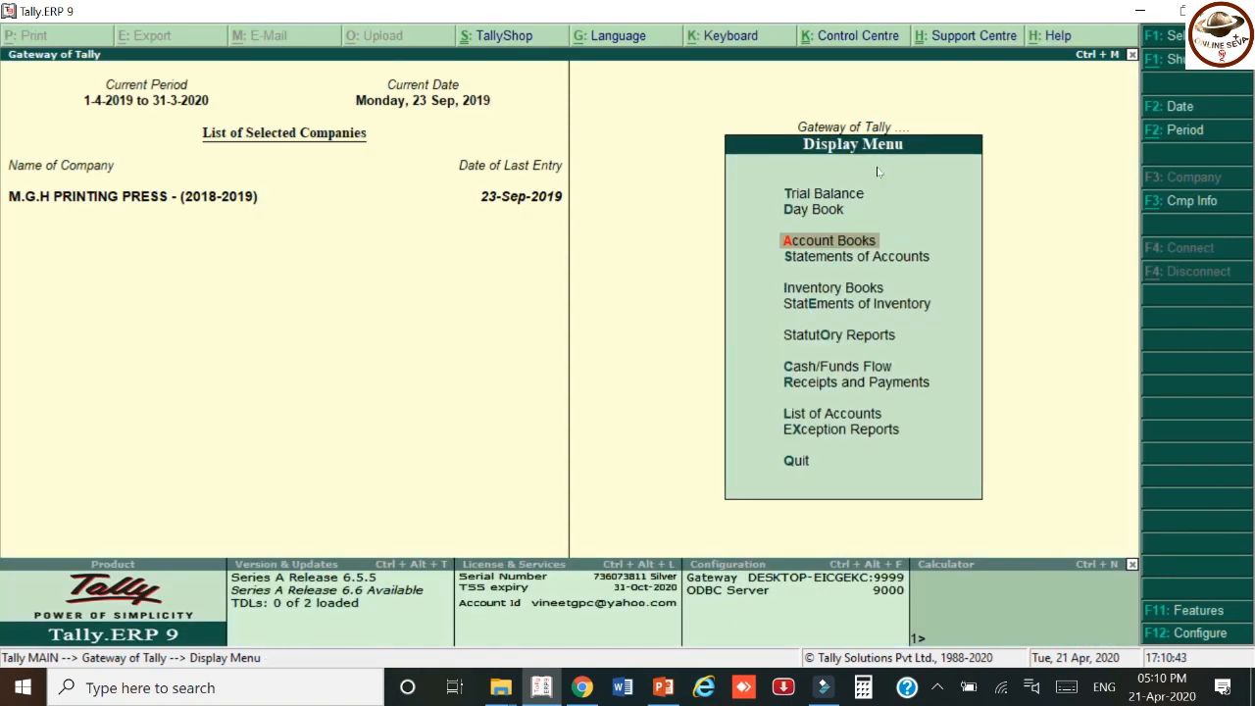
{"action": "key", "text": "n"}
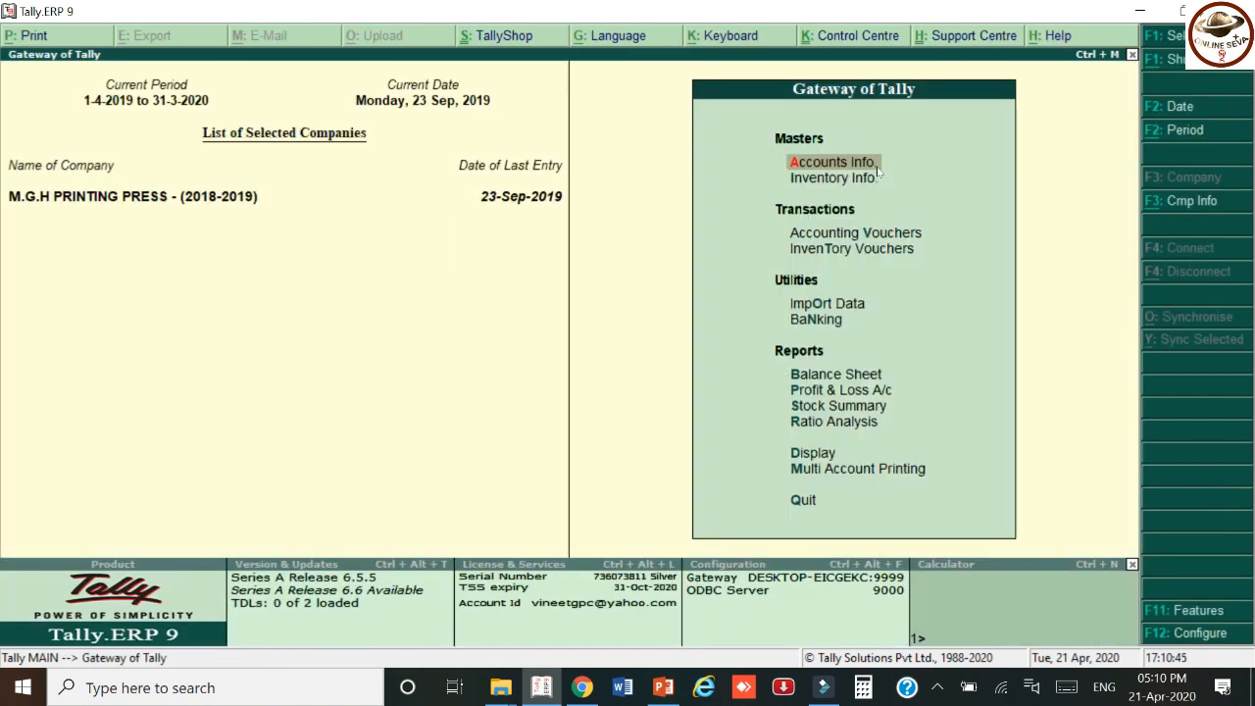
Open the Day Book and set its period to 1-Apr-2019 to 23-Sep-2019.
{"action": "key", "text": "d"}
{"action": "key", "text": "d"}
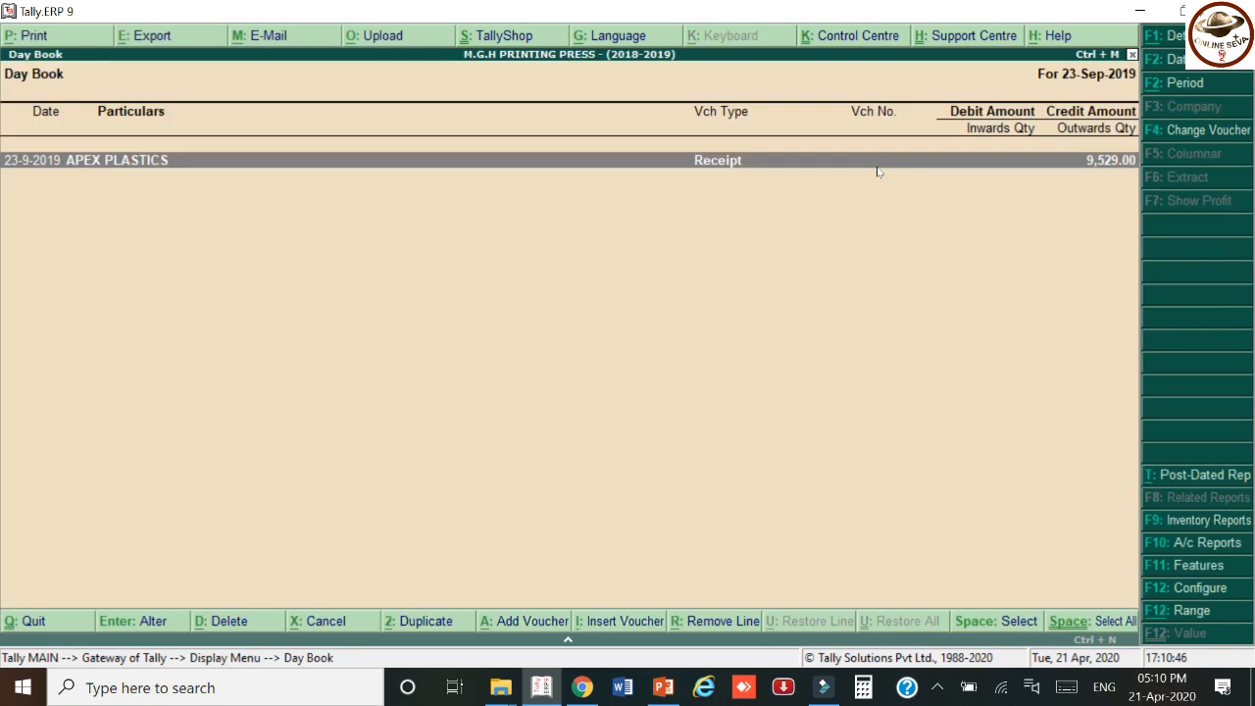
{"action": "key", "text": "F2"}
{"action": "key", "text": "Return"}
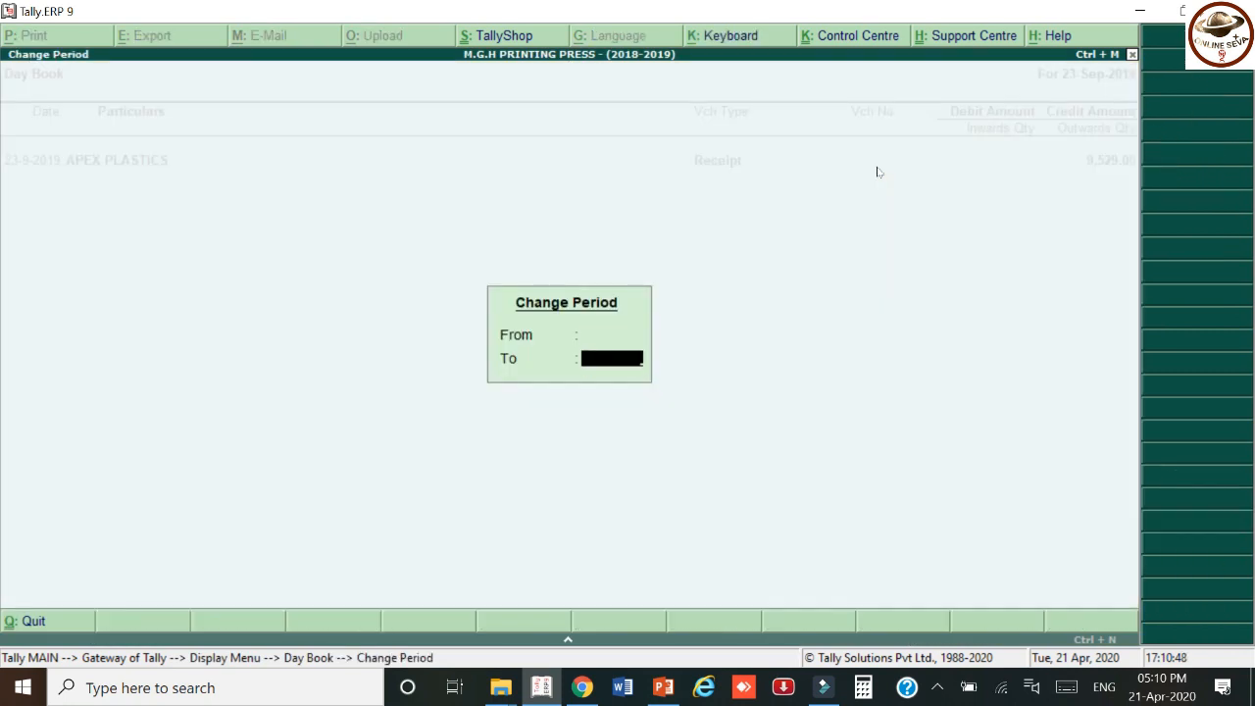
{"action": "key", "text": "Return"}
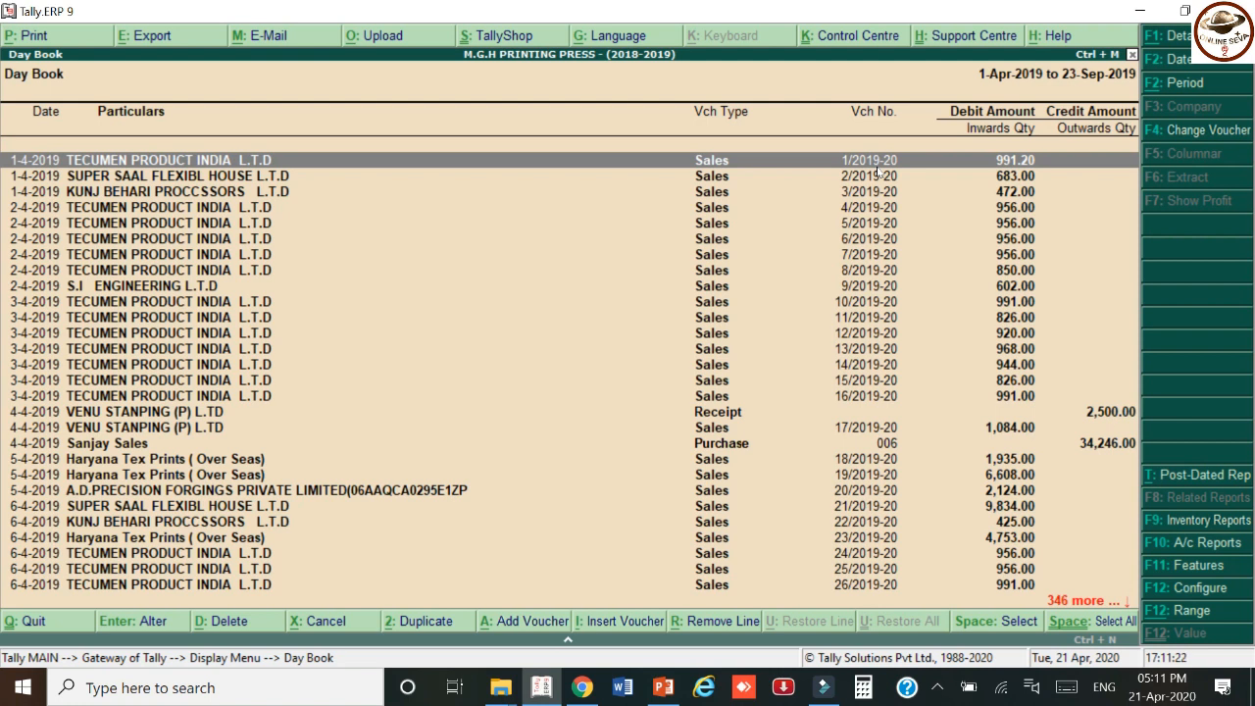
Start a range filter on the Day Book for vouchers having Voucher Type with Name containing sales.
{"action": "key", "text": "alt+F12"}
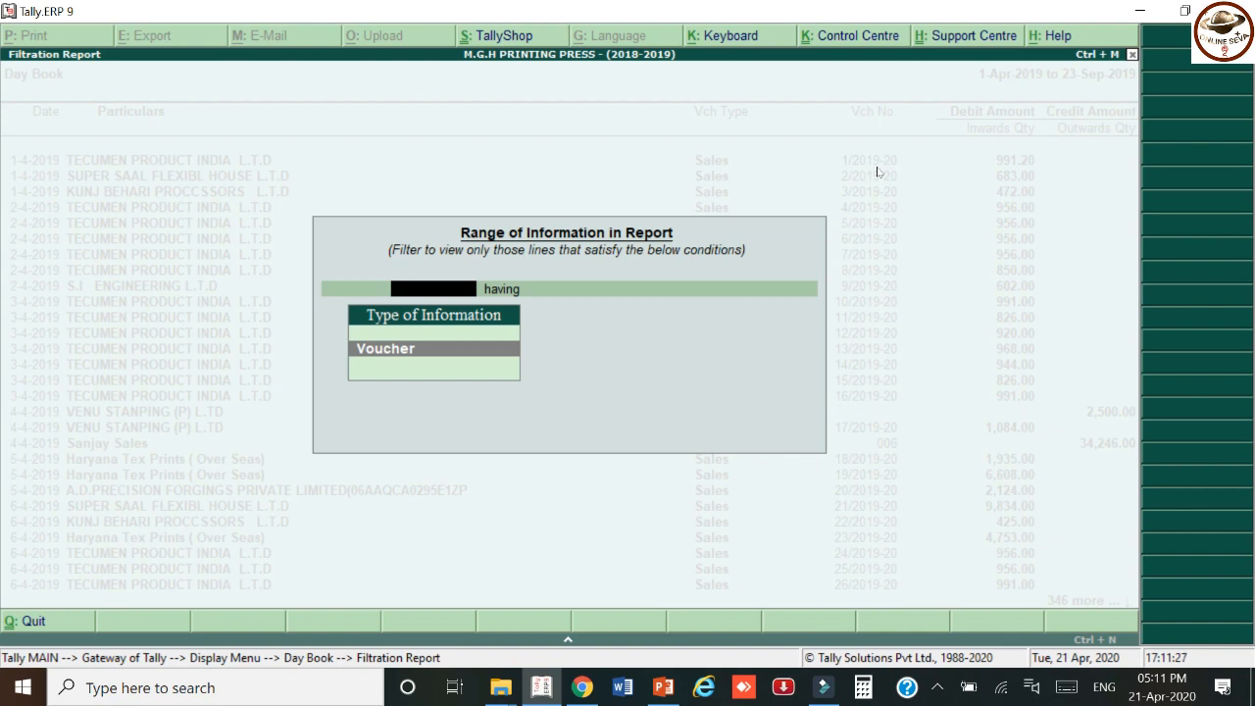
{"action": "key", "text": "Return"}
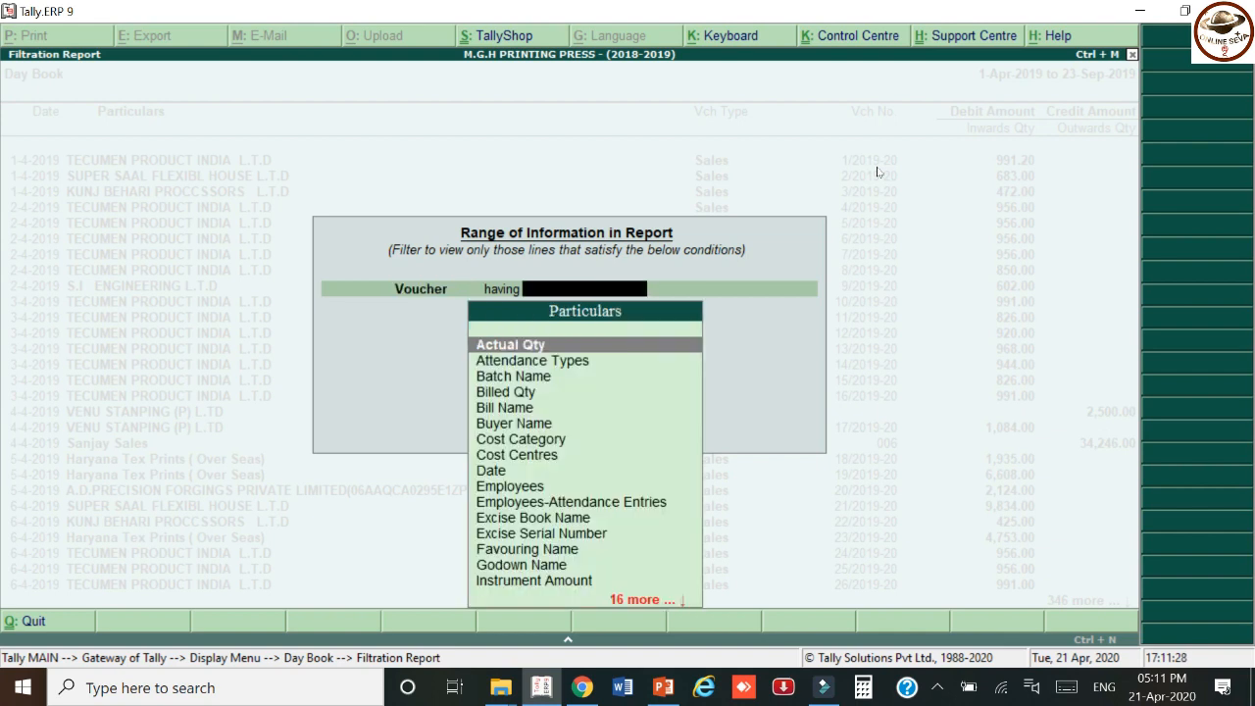
{"action": "type", "text": "le"}
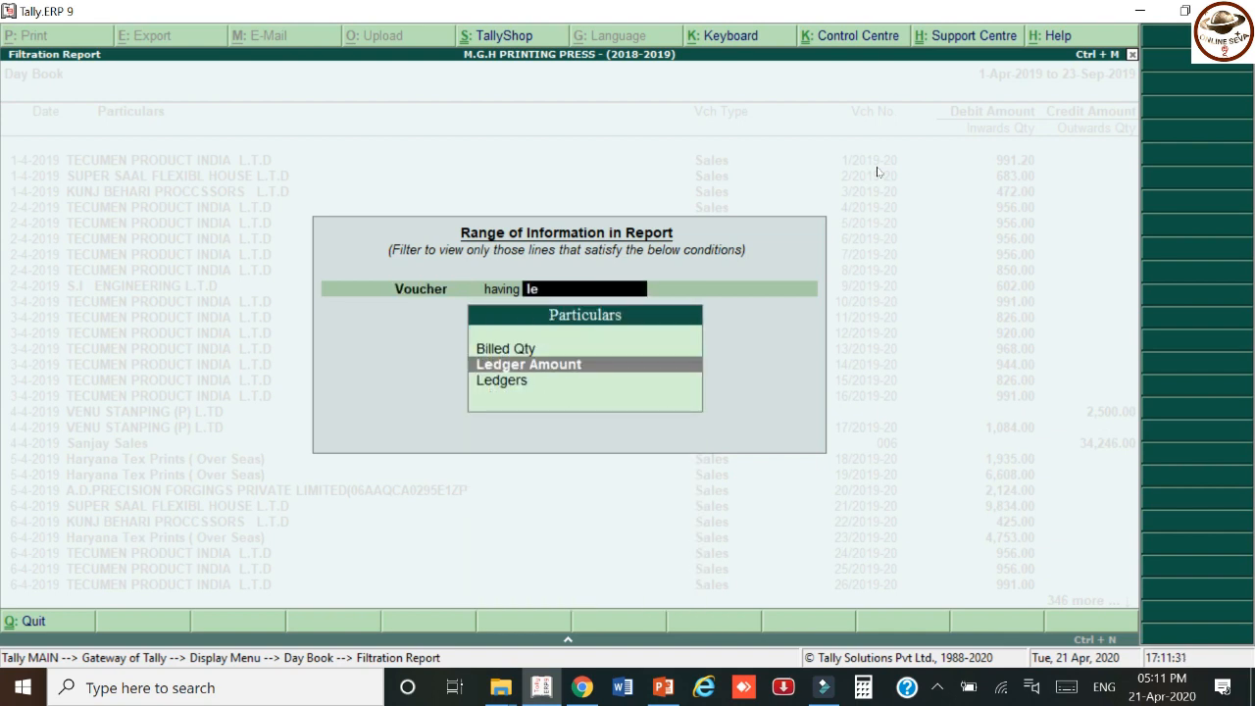
{"action": "key", "text": "BackSpace"}
{"action": "key", "text": "BackSpace"}
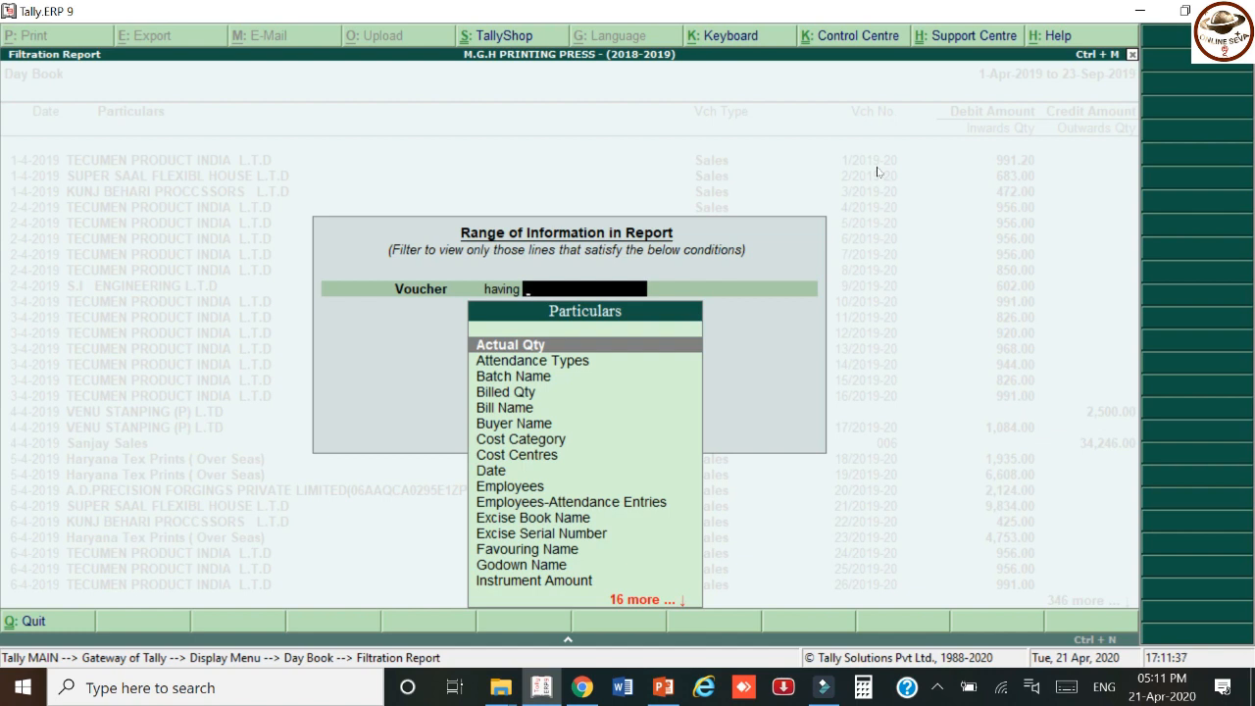
{"action": "type", "text": "vo"}
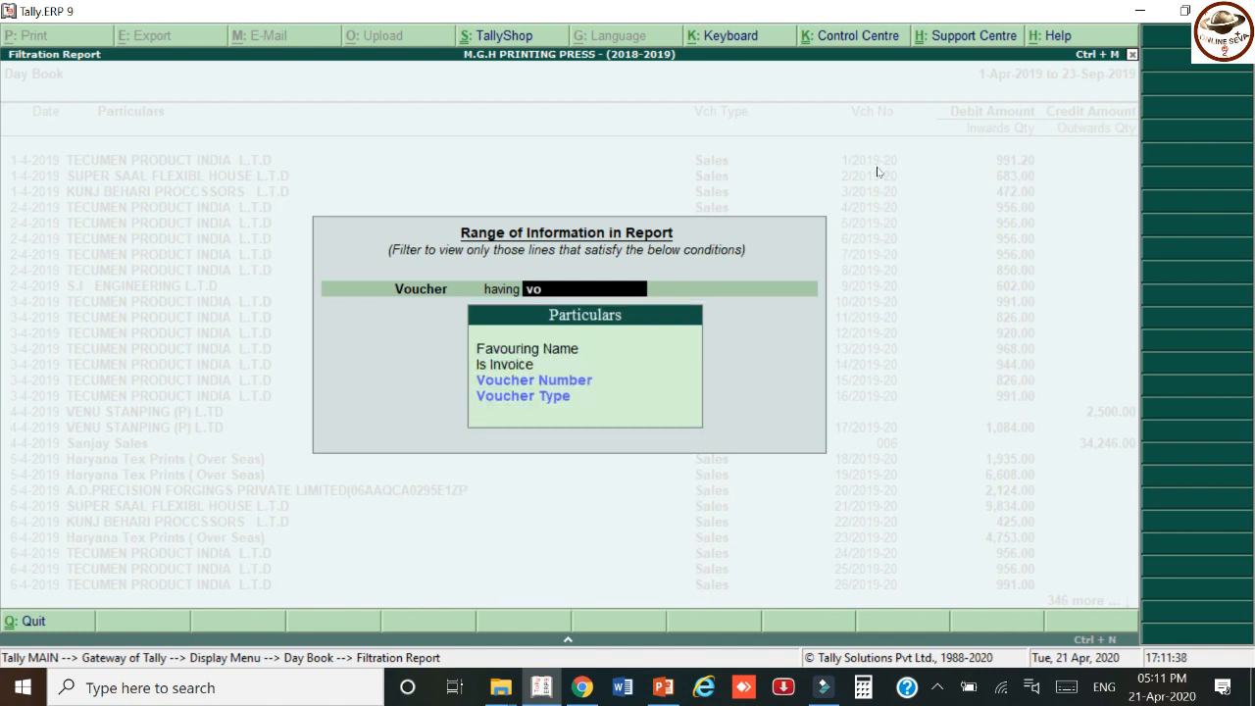
{"action": "key", "text": "Down"}
{"action": "key", "text": "Return"}
{"action": "key", "text": "Return"}
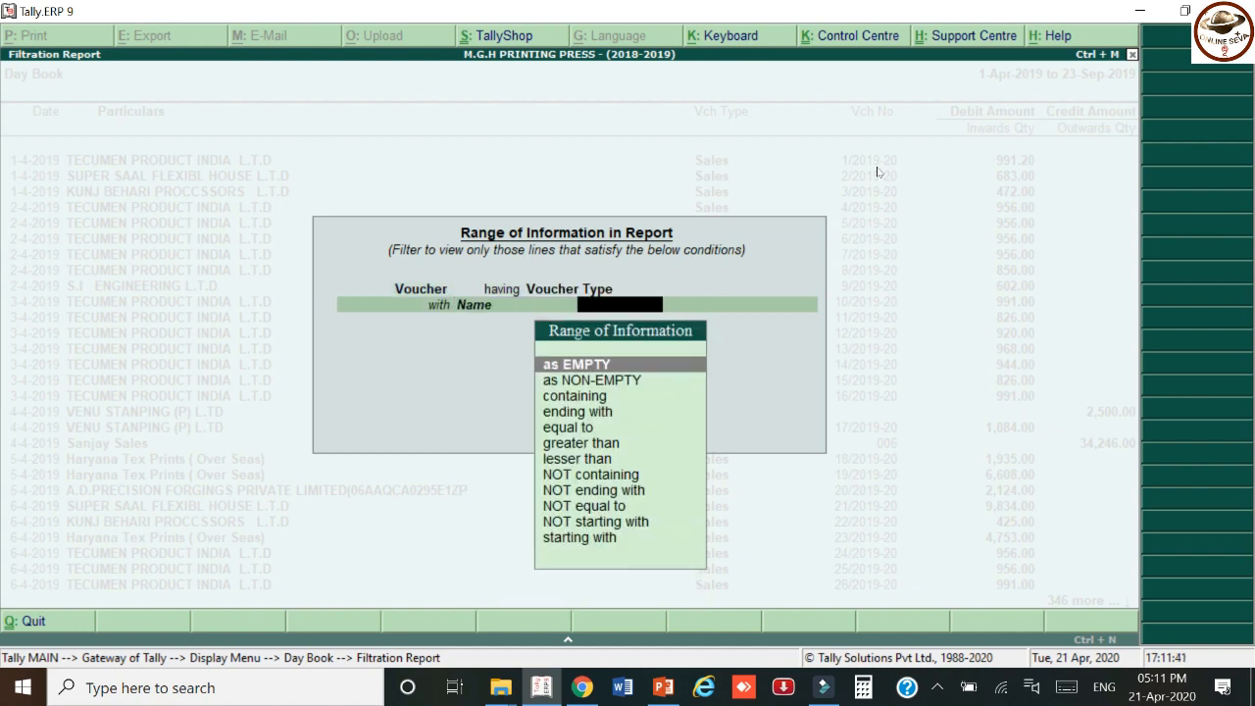
{"action": "type", "text": "co"}
{"action": "key", "text": "Return"}
{"action": "type", "text": "sales"}
{"action": "key", "text": "Return"}
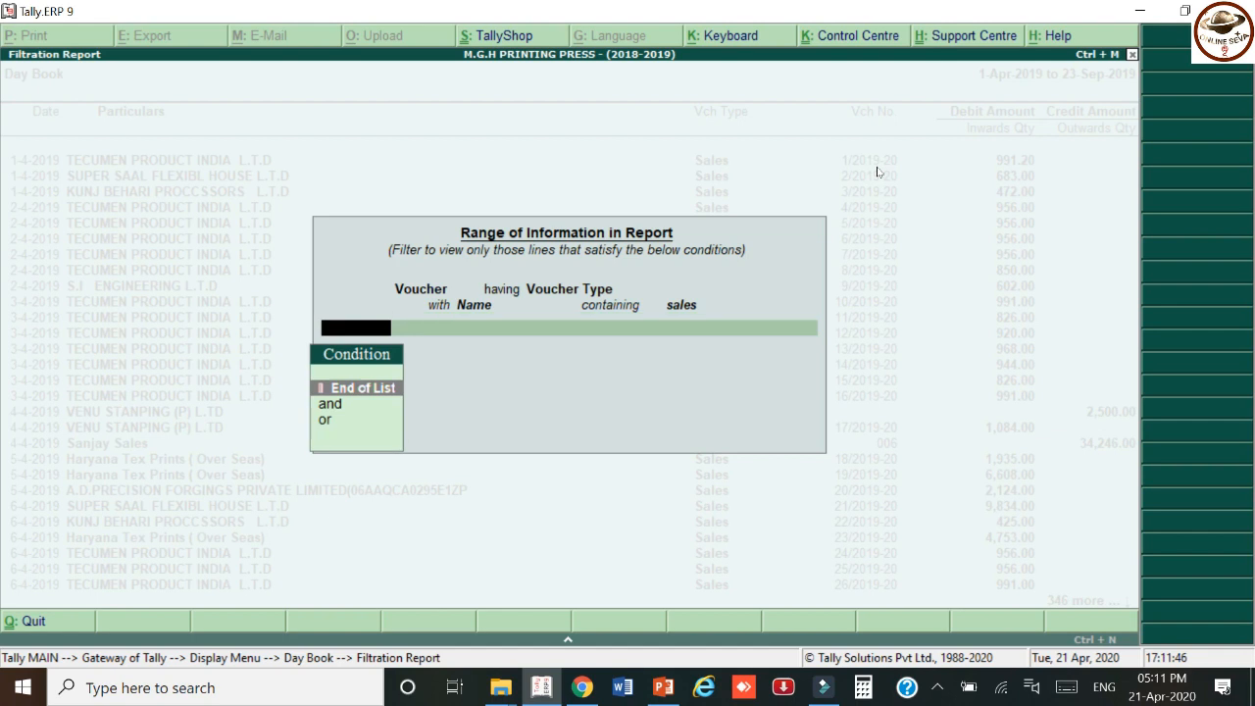
Add an "and" condition to the range filter for vouchers having Ledgers.
{"action": "key", "text": "Down"}
{"action": "key", "text": "Return"}
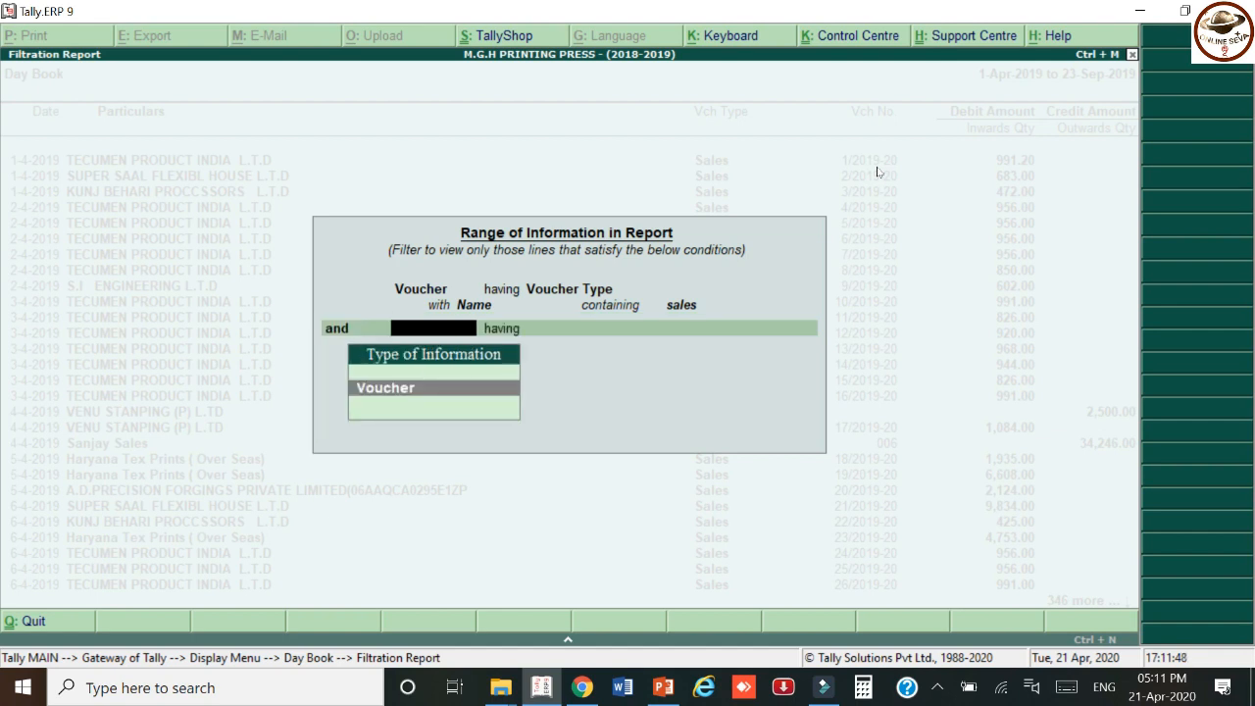
{"action": "key", "text": "Return"}
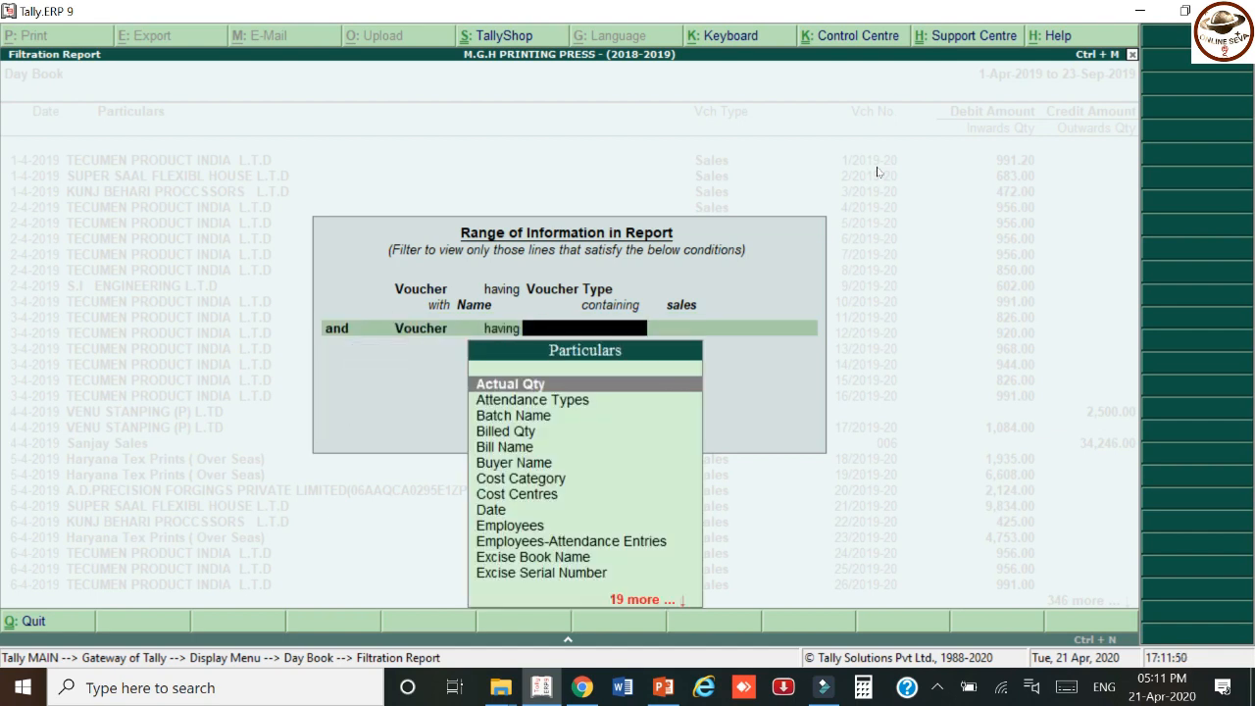
{"action": "type", "text": "le"}
{"action": "key", "text": "Down"}
{"action": "key", "text": "Down"}
{"action": "key", "text": "Return"}
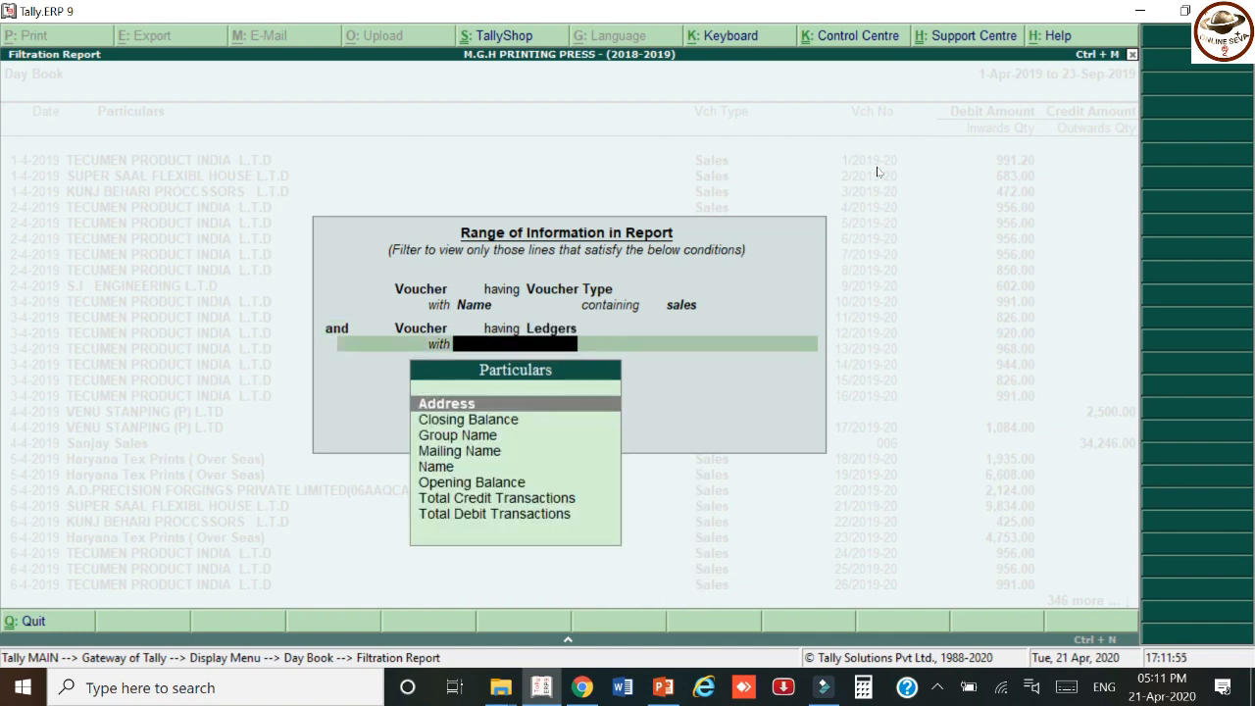
Set the Ledgers condition to Name containing TECUMEN PRODUCT INDIA L.T.D and apply the filter.
{"action": "type", "text": "na"}
{"action": "key", "text": "Return"}
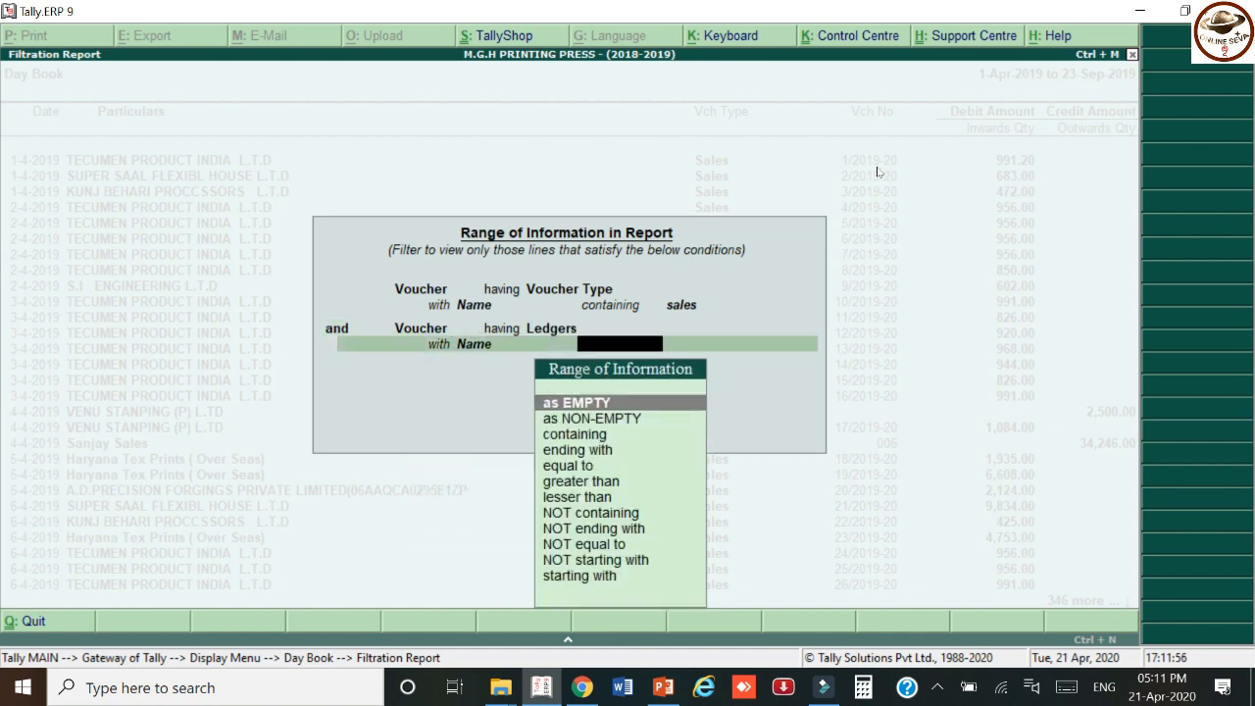
{"action": "type", "text": "co"}
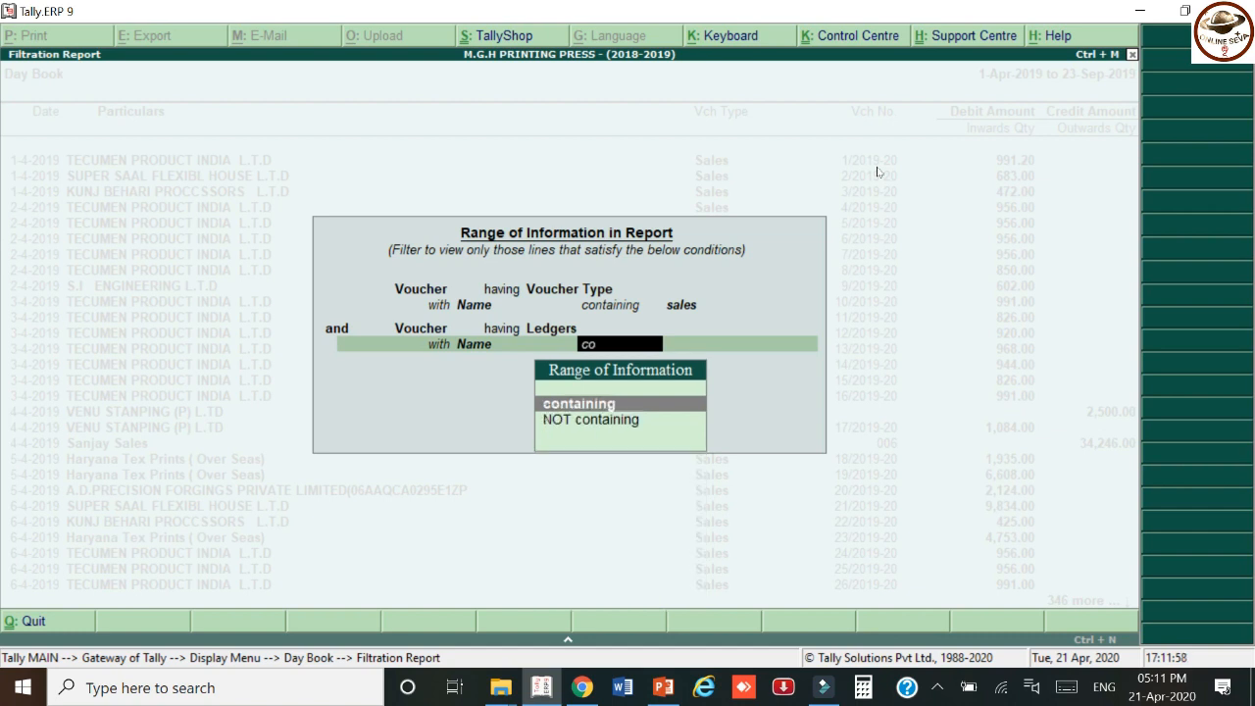
{"action": "key", "text": "Return"}
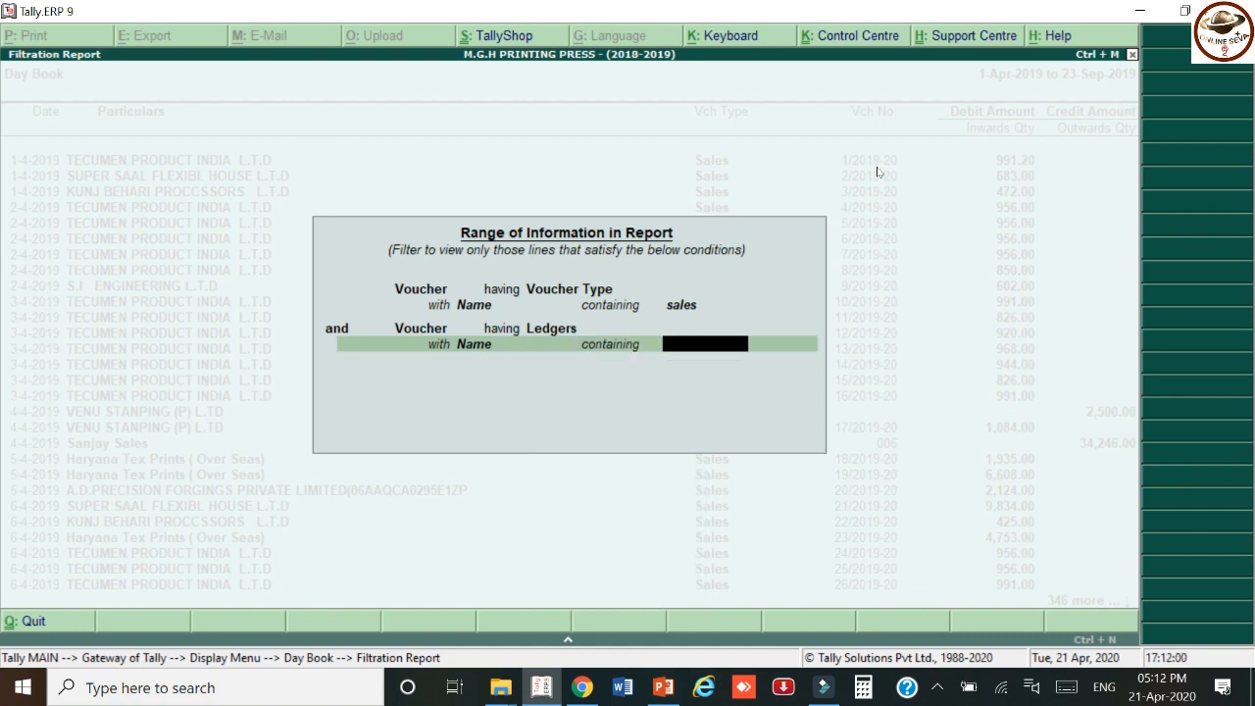
{"action": "key", "text": "ctrl+alt+v"}
{"action": "key", "text": "Return"}
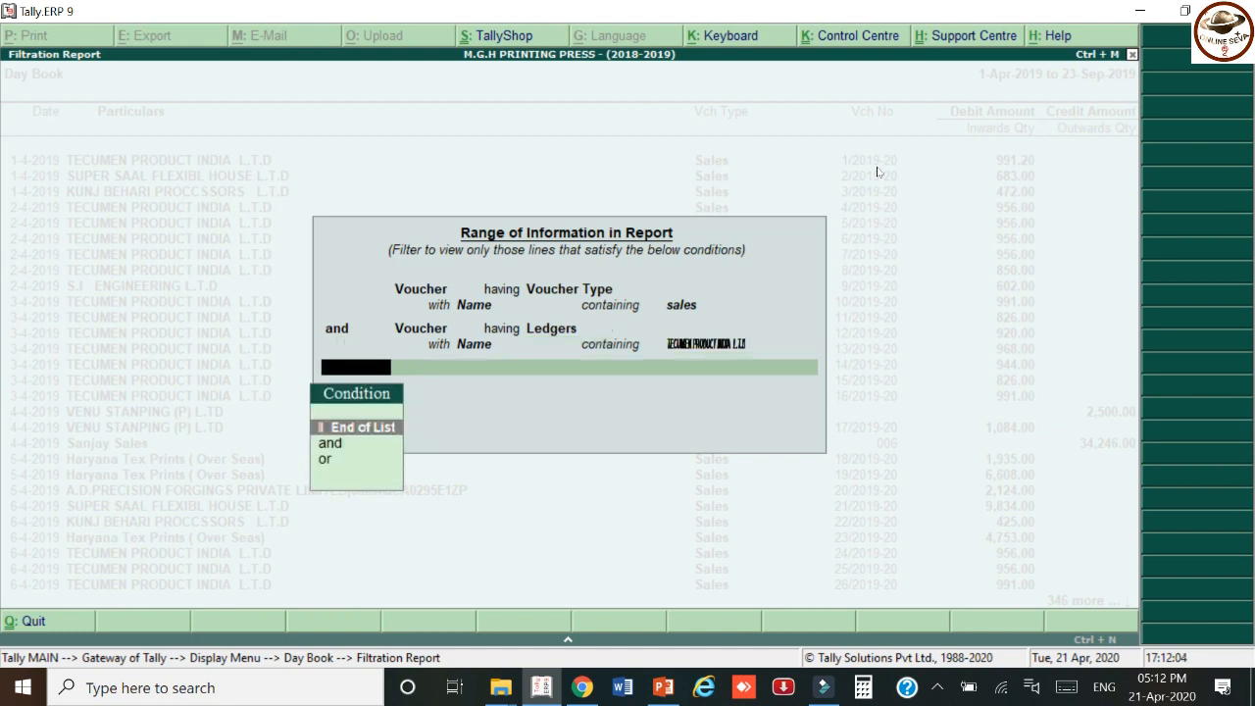
{"action": "key", "text": "Return"}
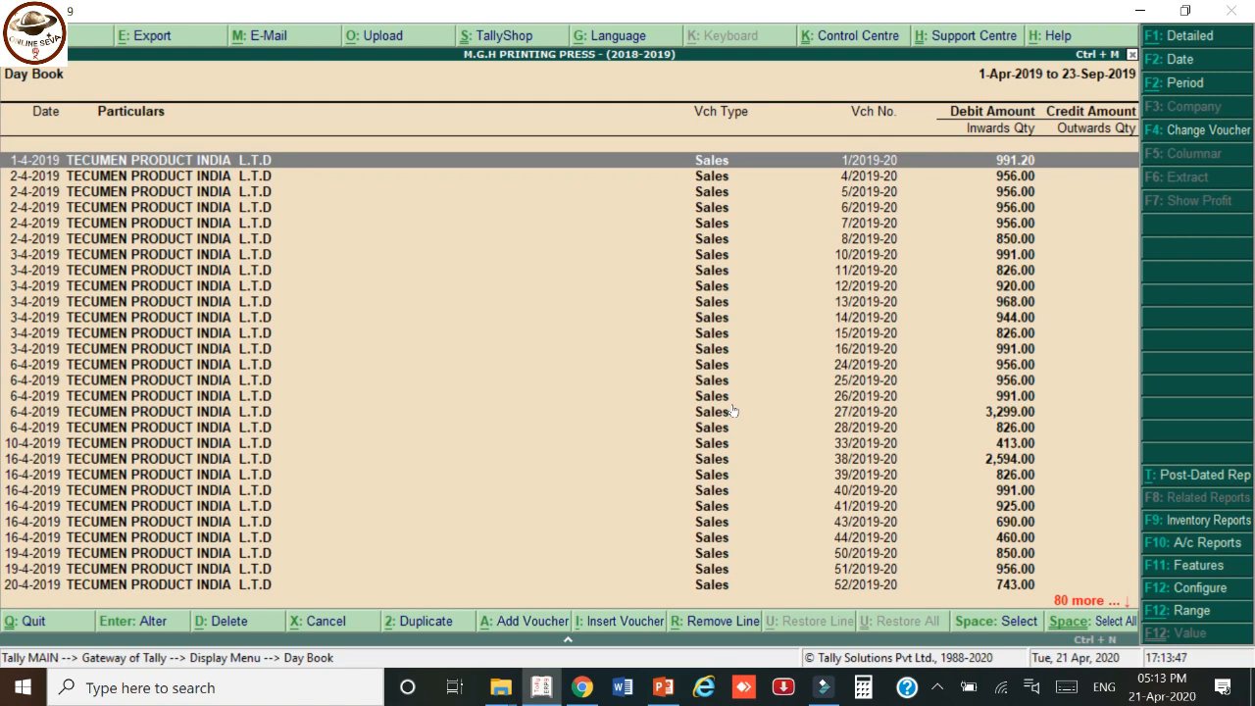
Change the Day Book range filter to vouchers having Narration containing against, dropping the Ledgers condition.
{"action": "key", "text": "alt+F12"}
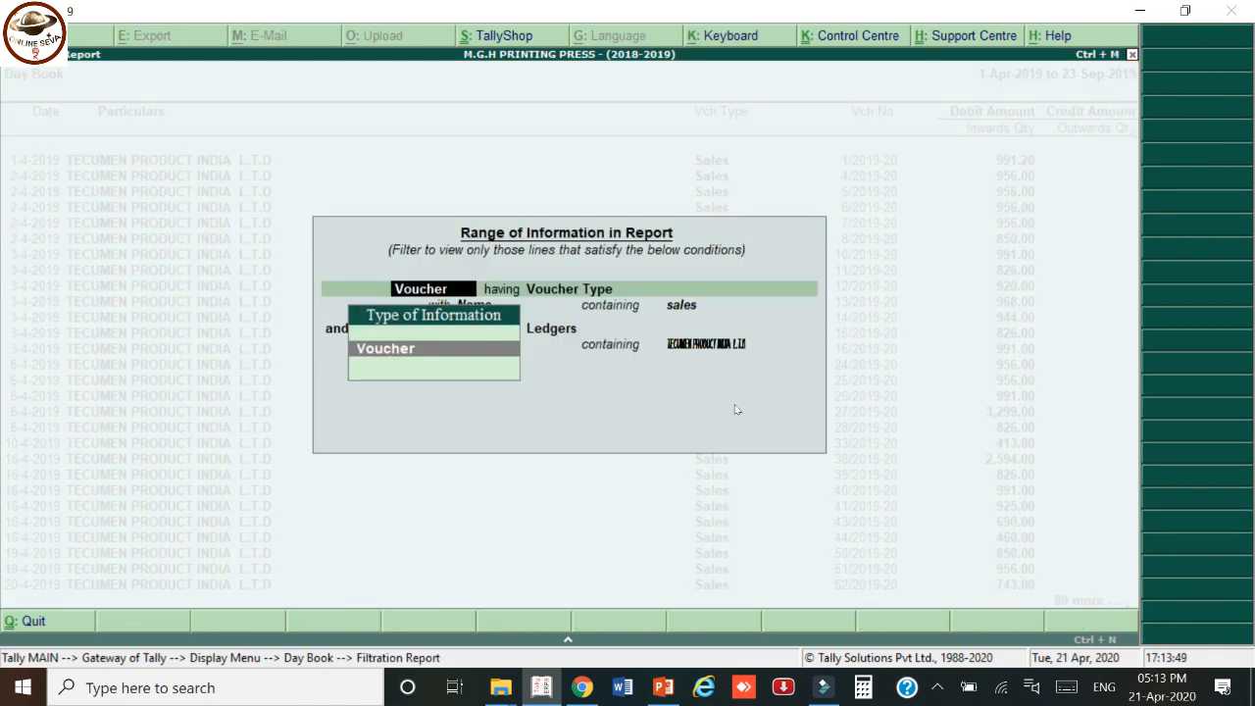
{"action": "key", "text": "Return"}
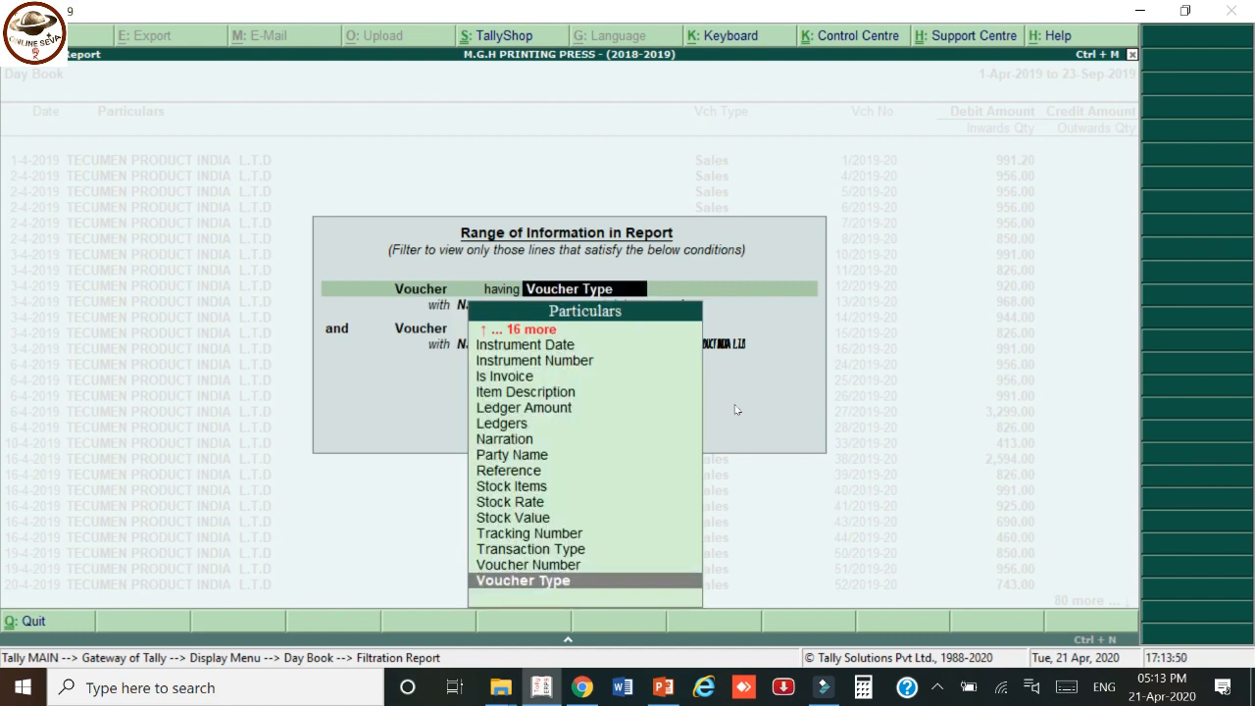
{"action": "type", "text": "na"}
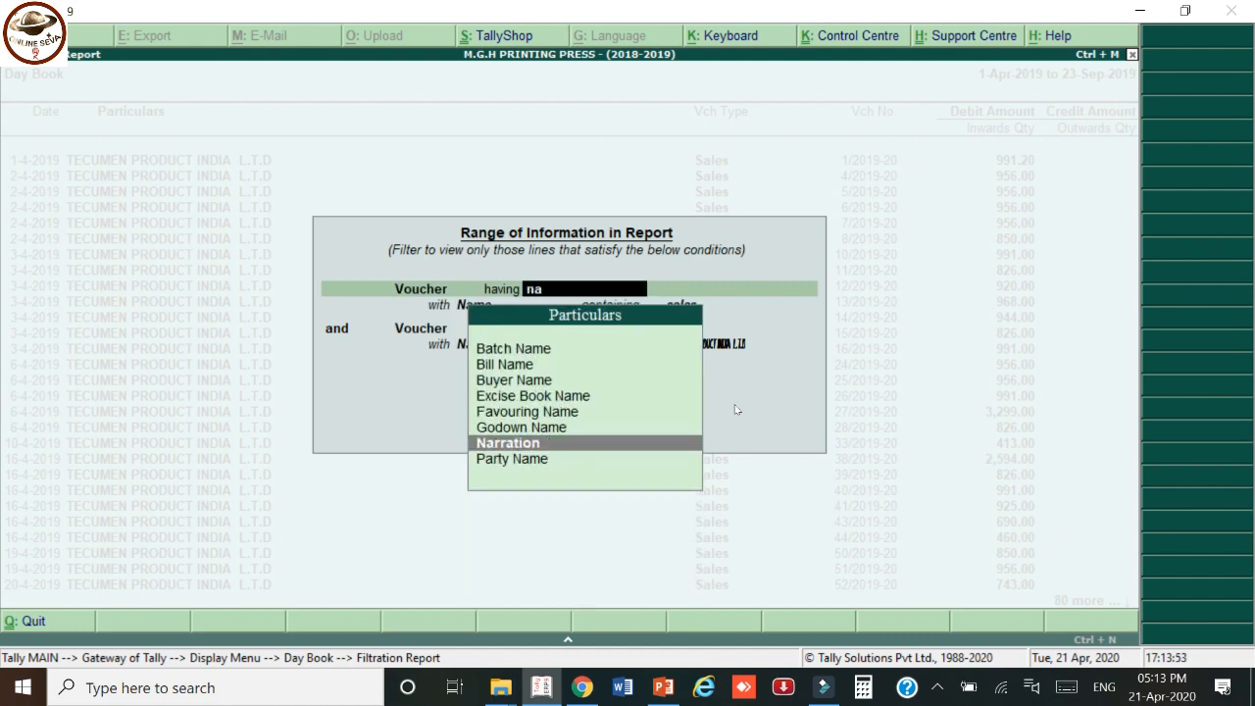
{"action": "key", "text": "Return"}
{"action": "type", "text": "co"}
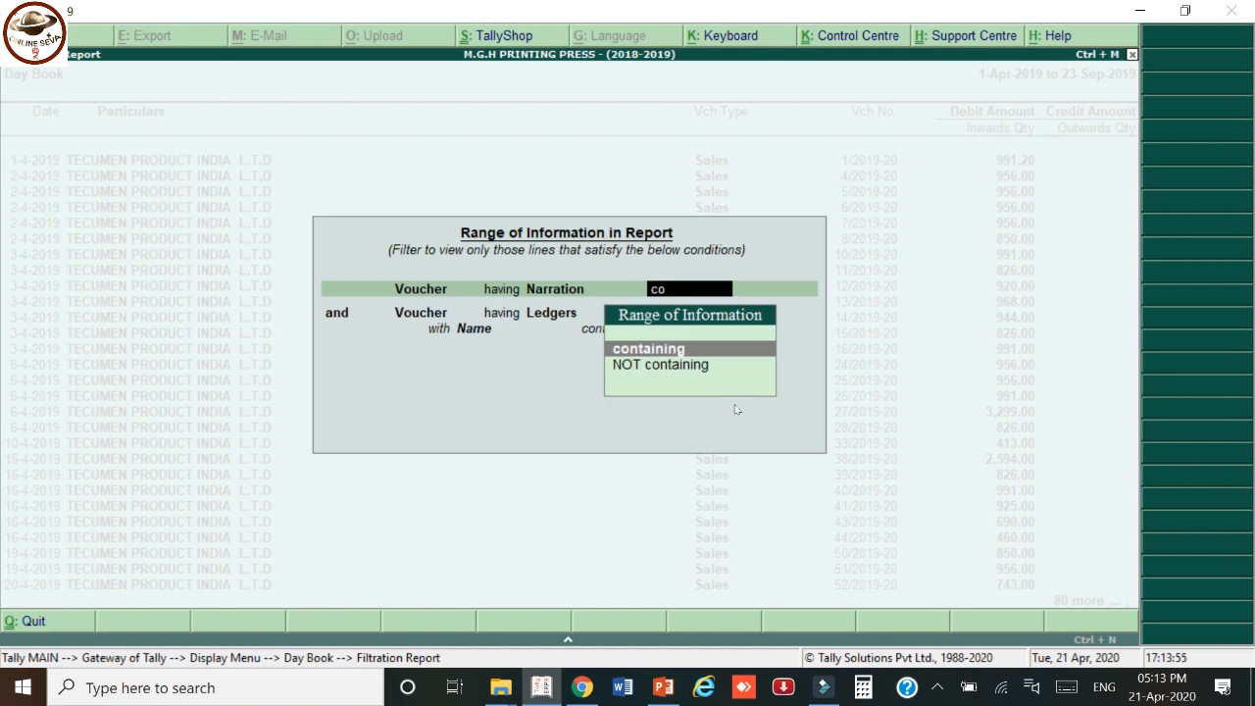
{"action": "key", "text": "Return"}
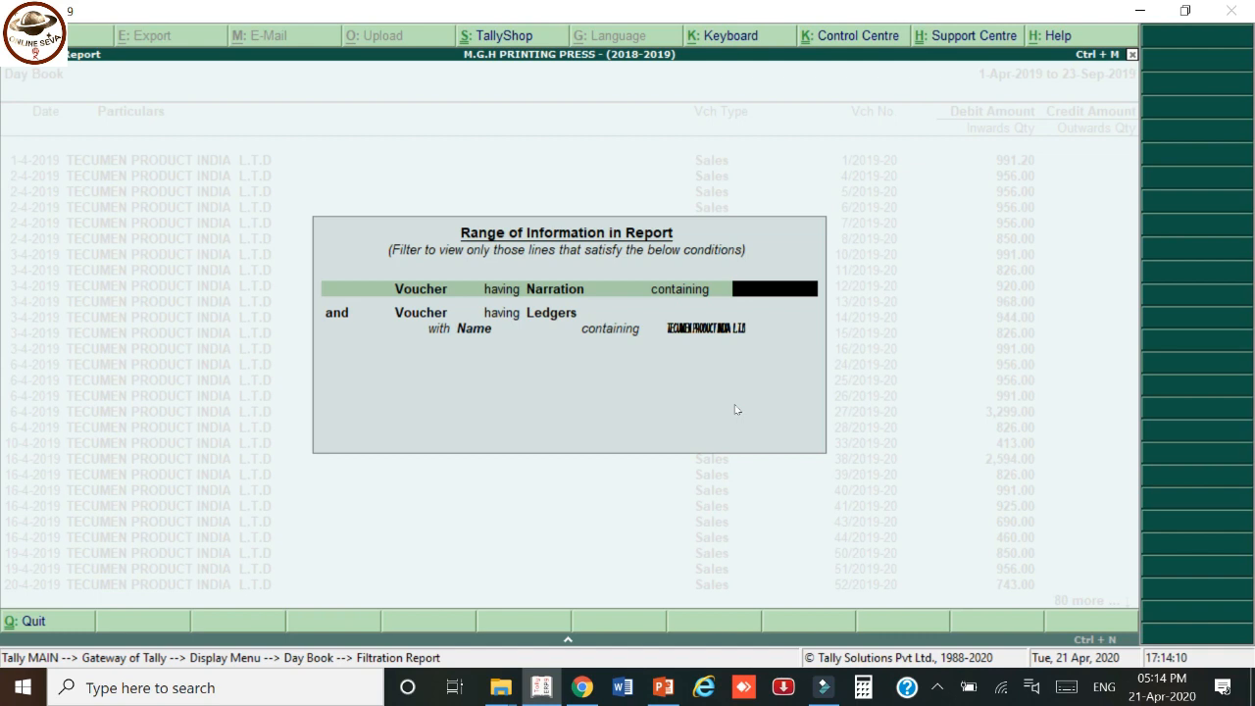
{"action": "type", "text": "against"}
{"action": "key", "text": "Return"}
{"action": "key", "text": "Up"}
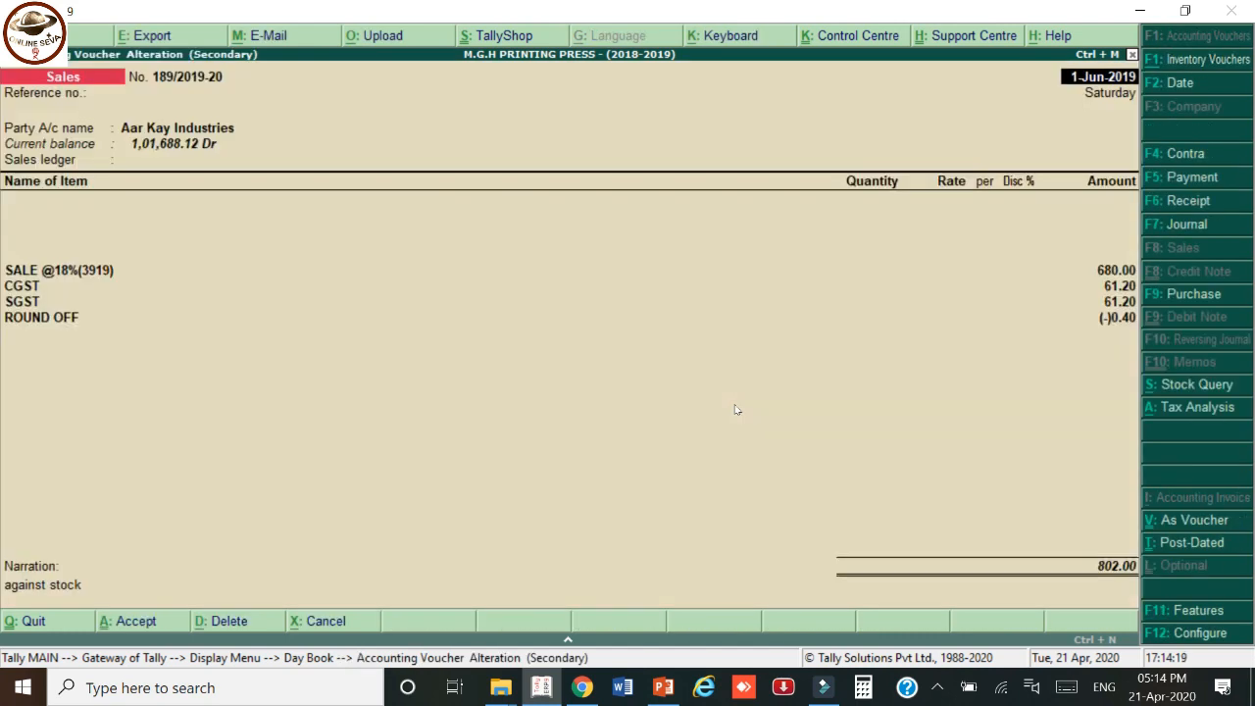
Check the narration of the filtered Aar Kay Industries sales voucher and return to the Day Book.
{"action": "key", "text": "Escape"}
{"action": "key", "text": "Return"}
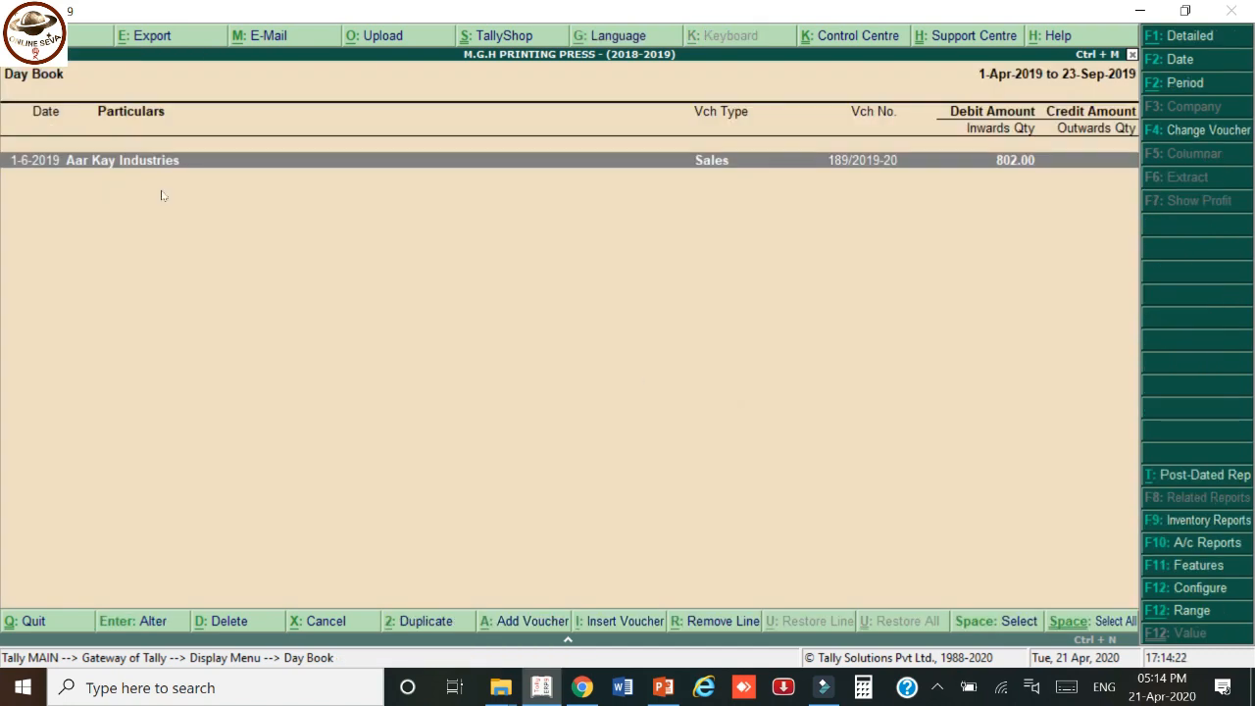
{"action": "key", "text": "Return"}
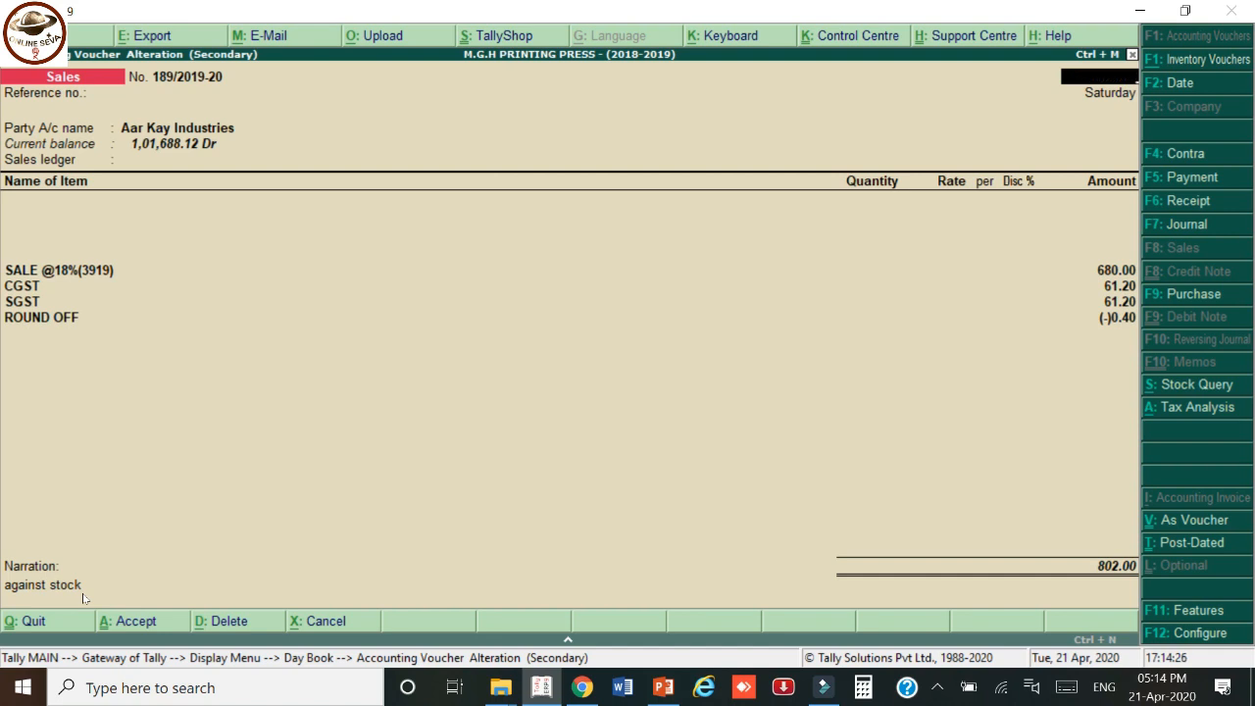
{"action": "key", "text": "Escape"}
{"action": "key", "text": "y"}
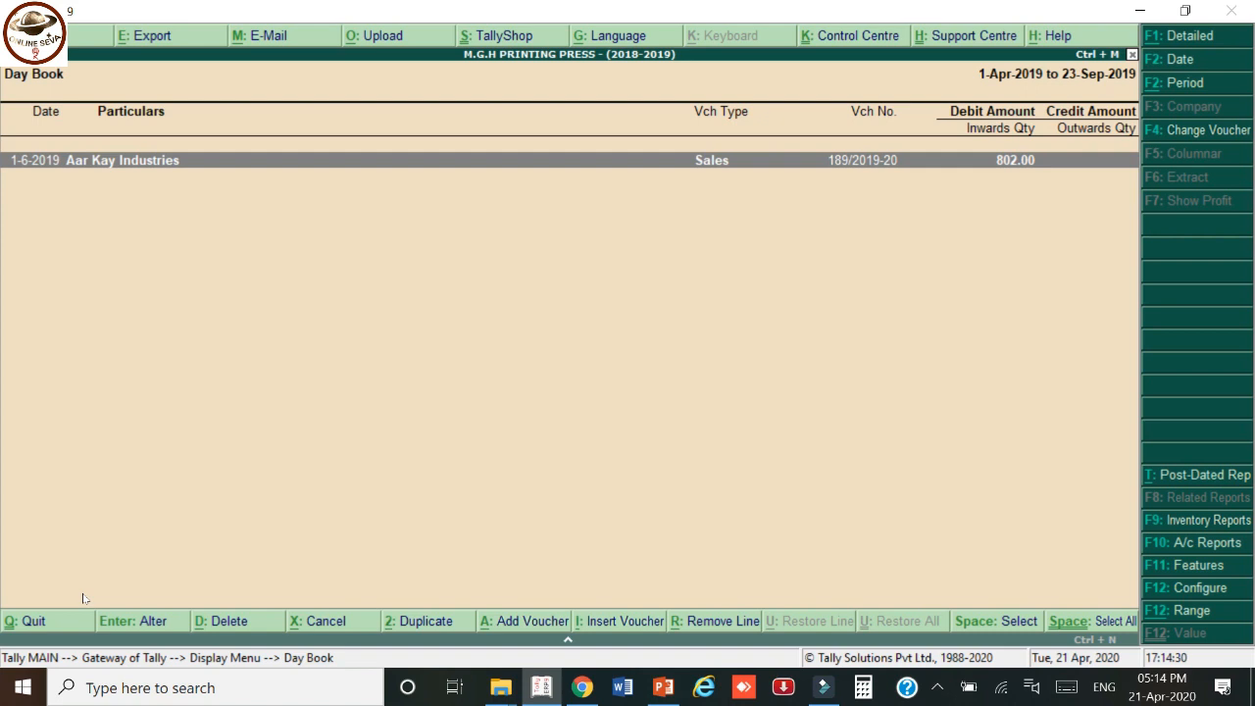
Change the Day Book range filter to vouchers having Voucher Number.
{"action": "key", "text": "alt+F12"}
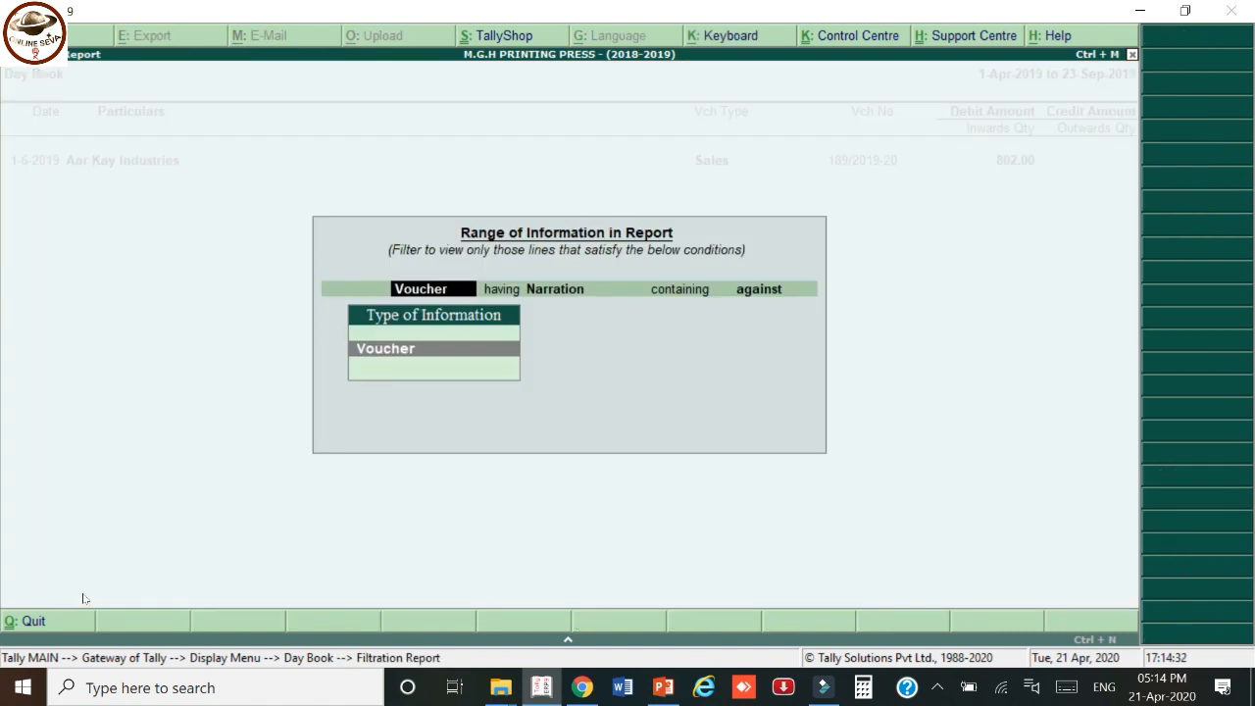
{"action": "key", "text": "Escape"}
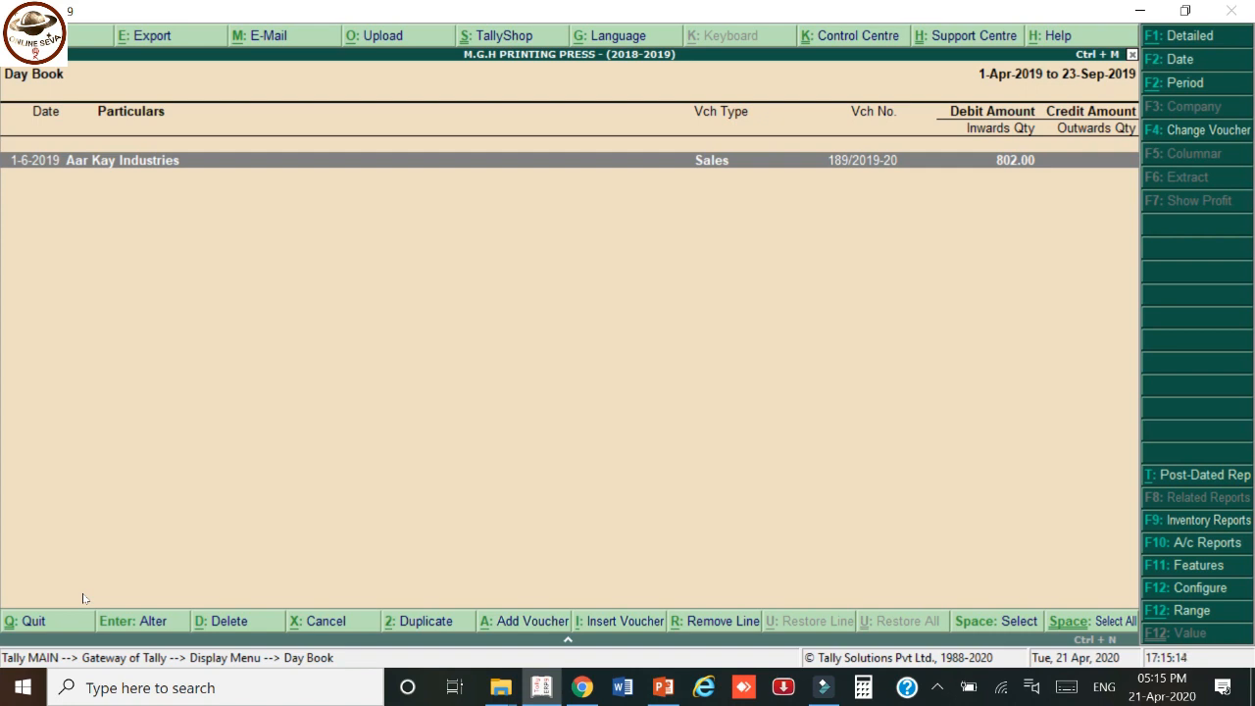
{"action": "key", "text": "F12"}
{"action": "key", "text": "Return"}
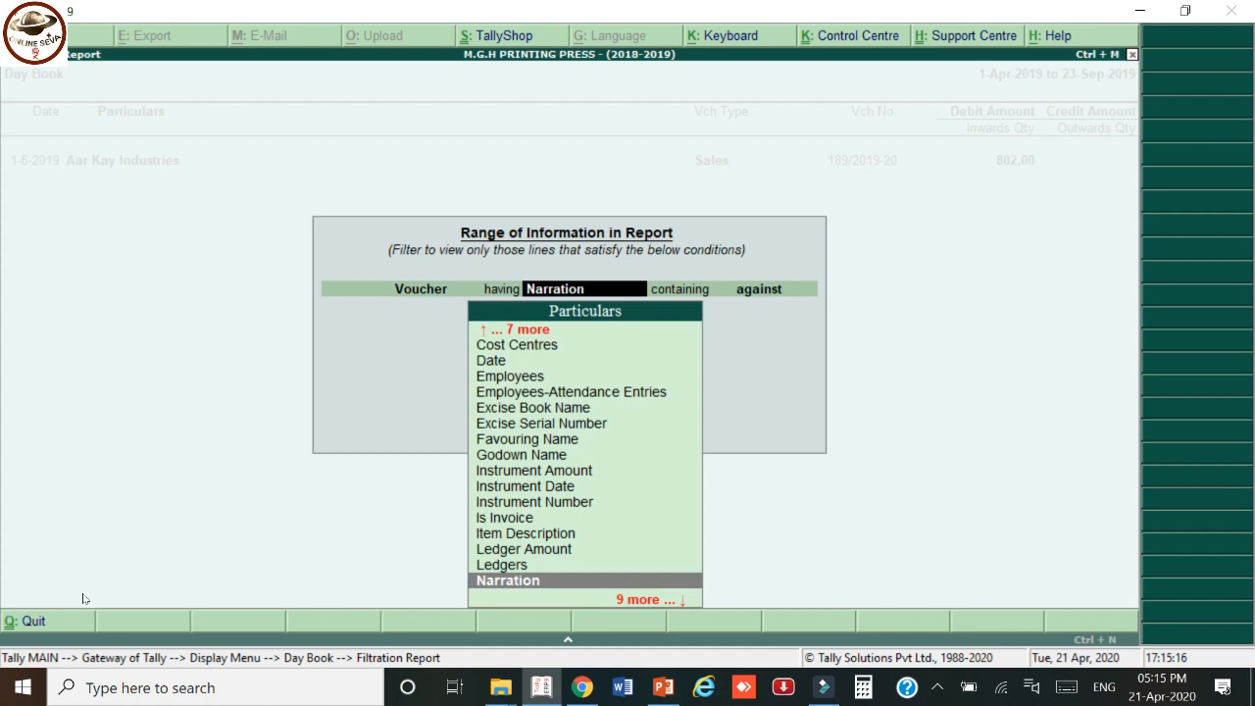
{"action": "type", "text": "vo"}
{"action": "key", "text": "Down"}
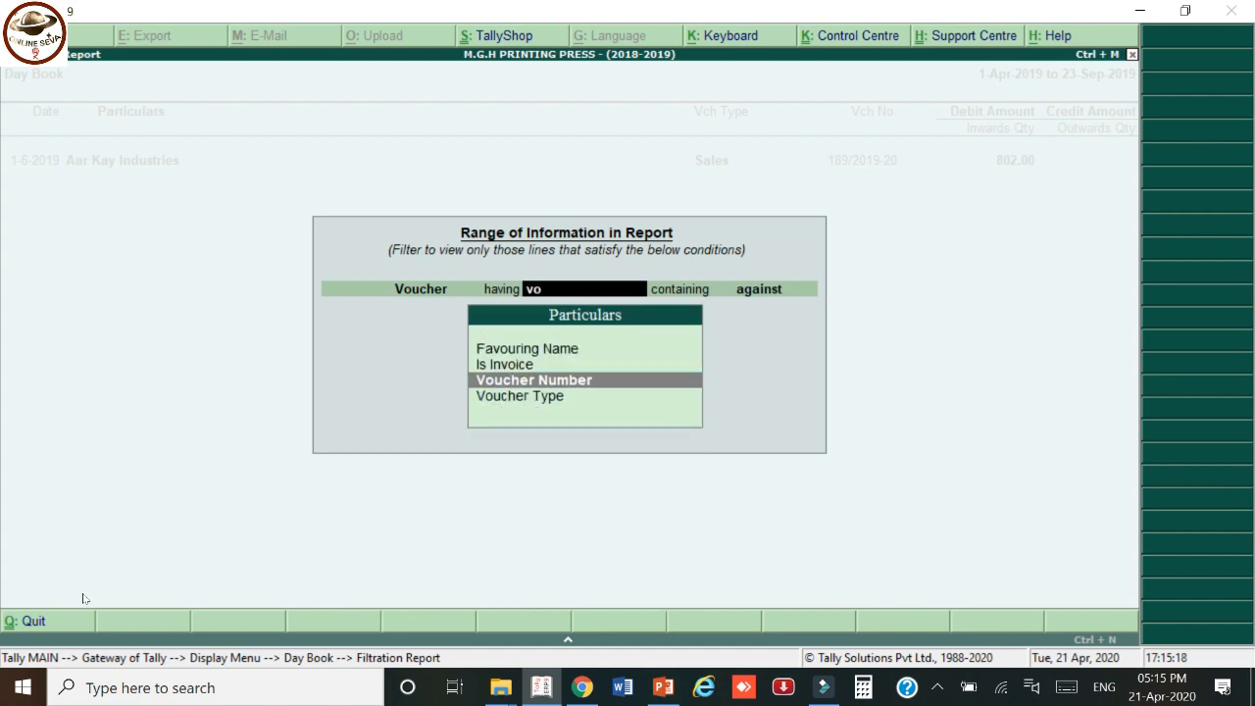
{"action": "key", "text": "Return"}
Set the Voucher Number condition to containing 258/2019-20 and apply the filter.
{"action": "key", "text": "Return"}
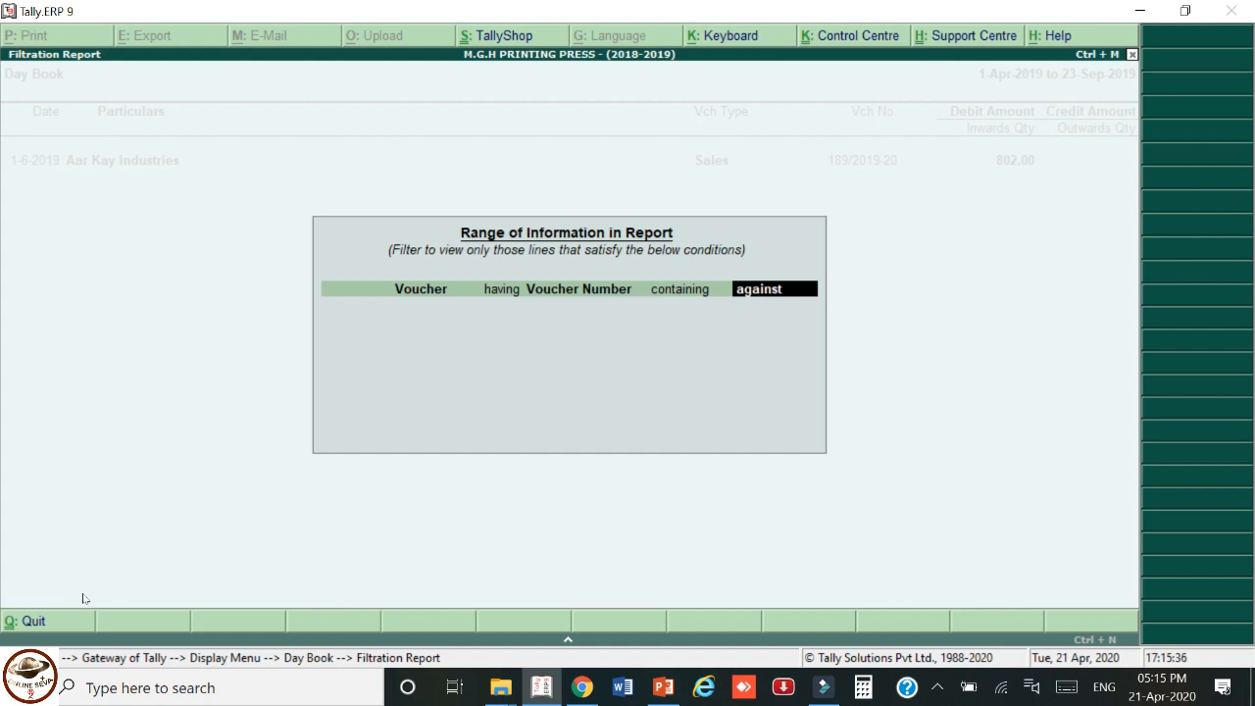
{"action": "type", "text": "2"}
{"action": "key", "text": "BackSpace"}
{"action": "type", "text": "258/2019-20"}
{"action": "key", "text": "Return"}
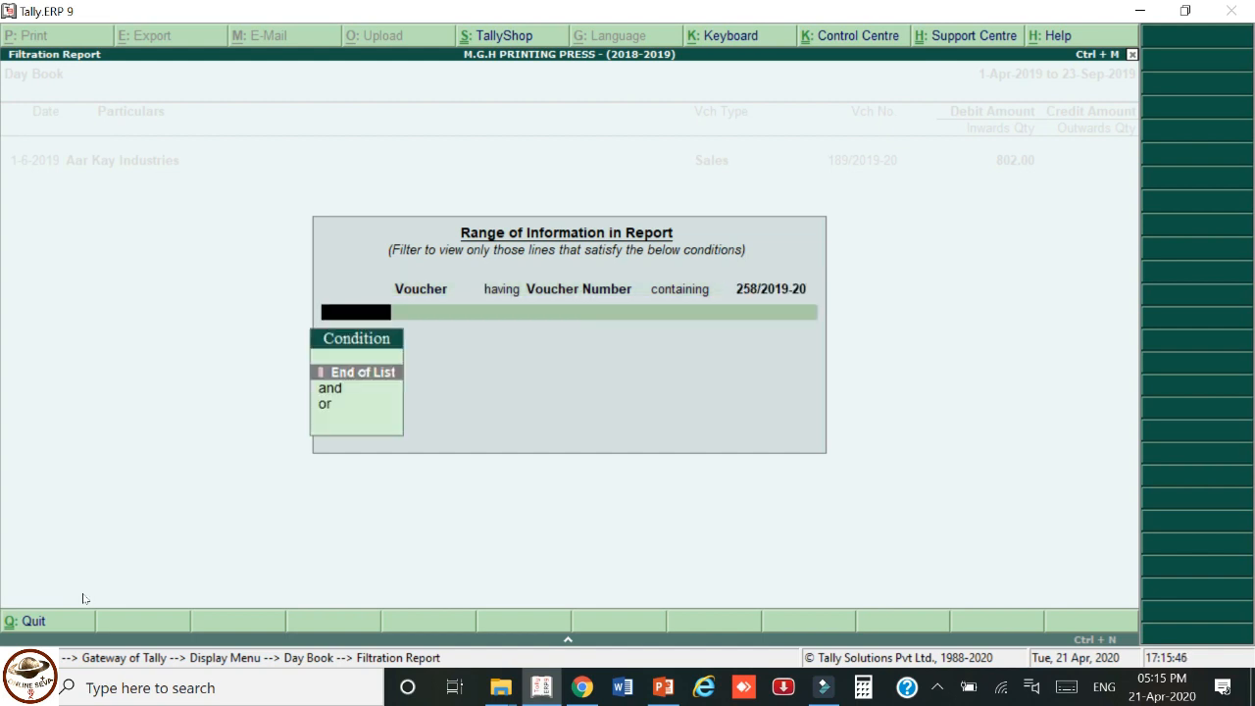
{"action": "key", "text": "Return"}
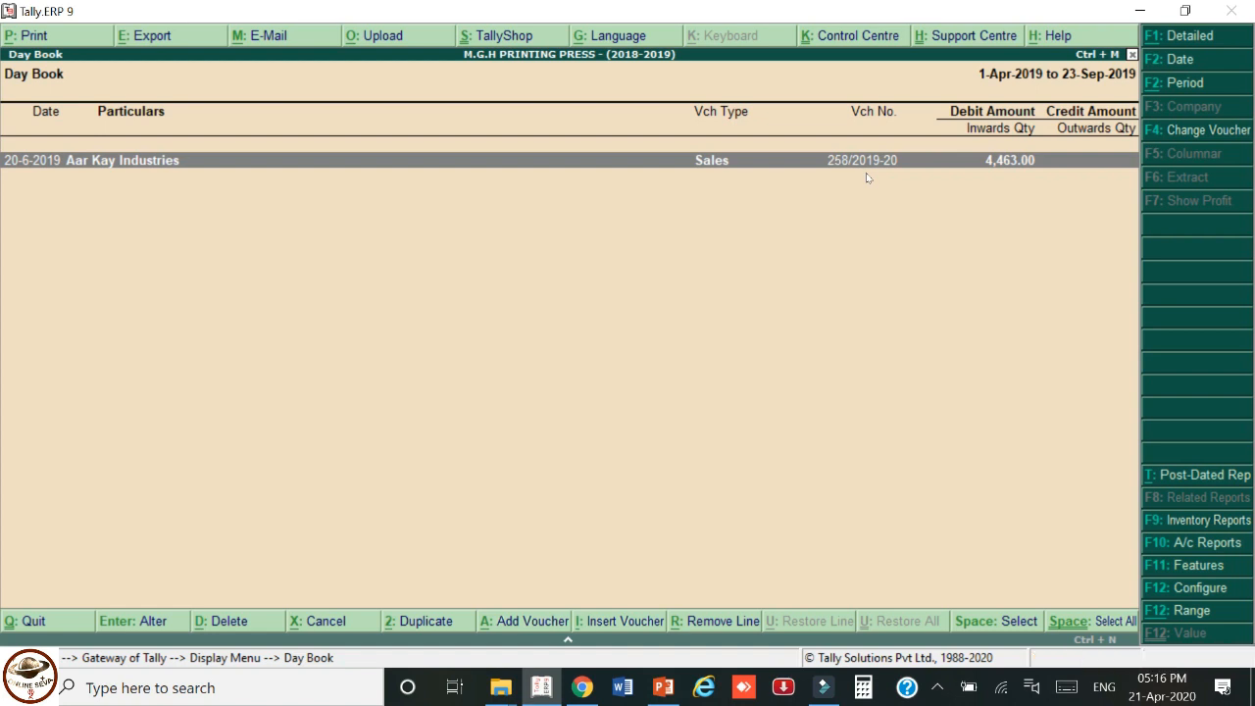
Change the Day Book range filter to vouchers having Stock Items.
{"action": "key", "text": "F12"}
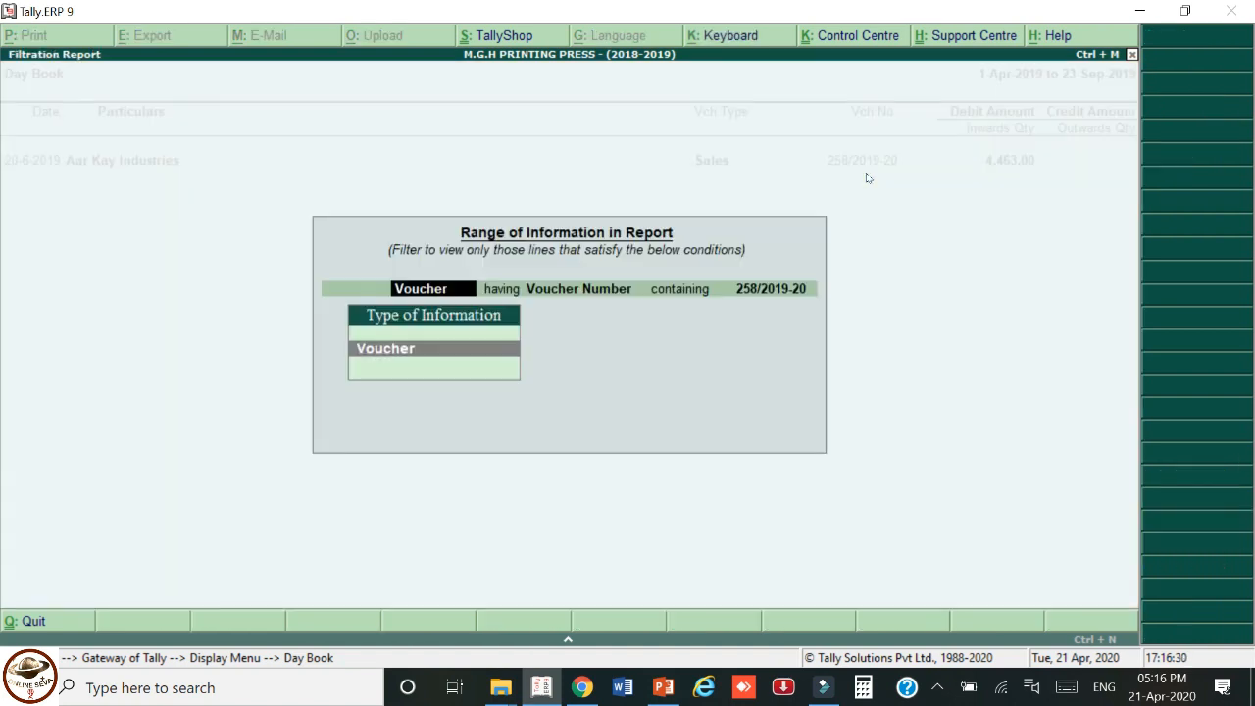
{"action": "key", "text": "Return"}
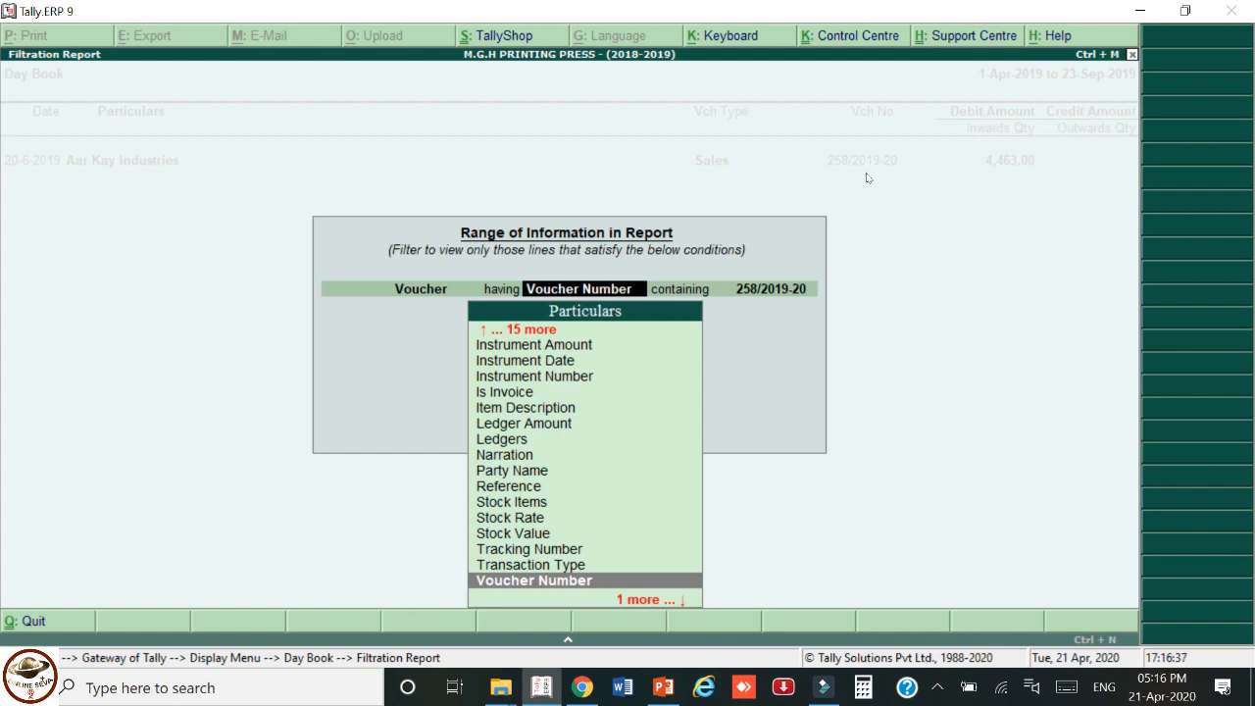
{"action": "type", "text": "v"}
{"action": "key", "text": "BackSpace"}
{"action": "type", "text": "st"}
{"action": "key", "text": "Down"}
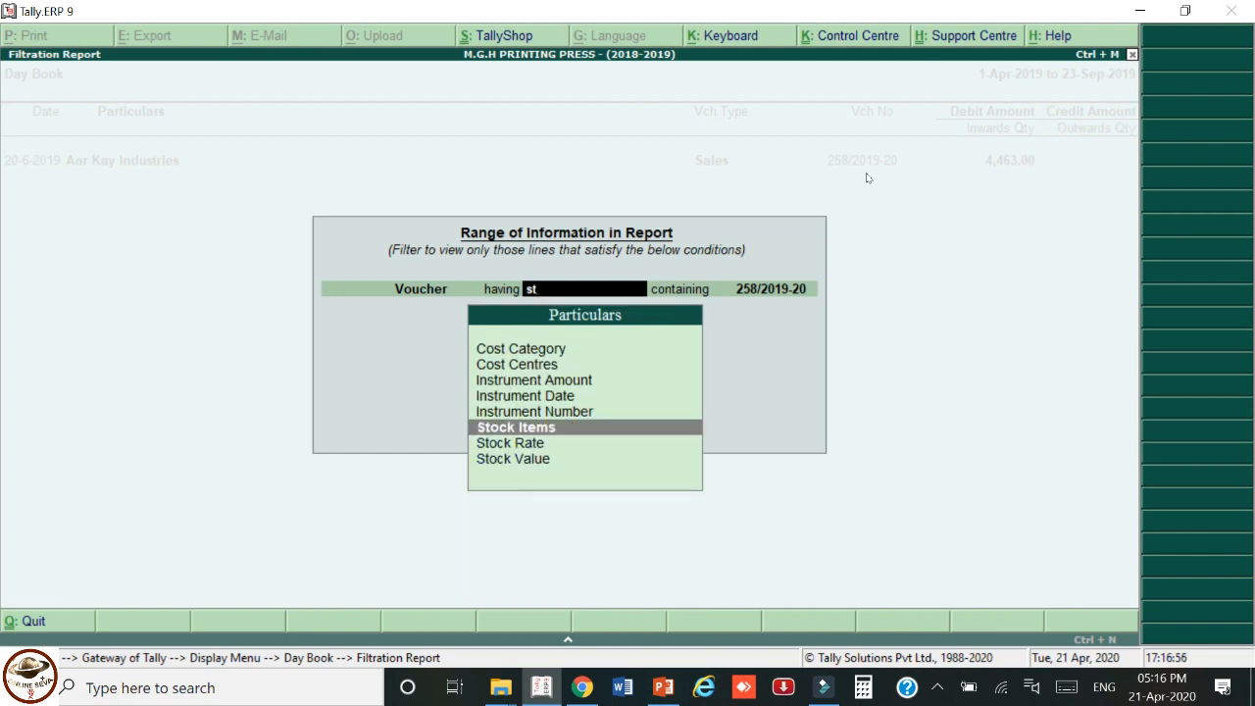
{"action": "key", "text": "Return"}
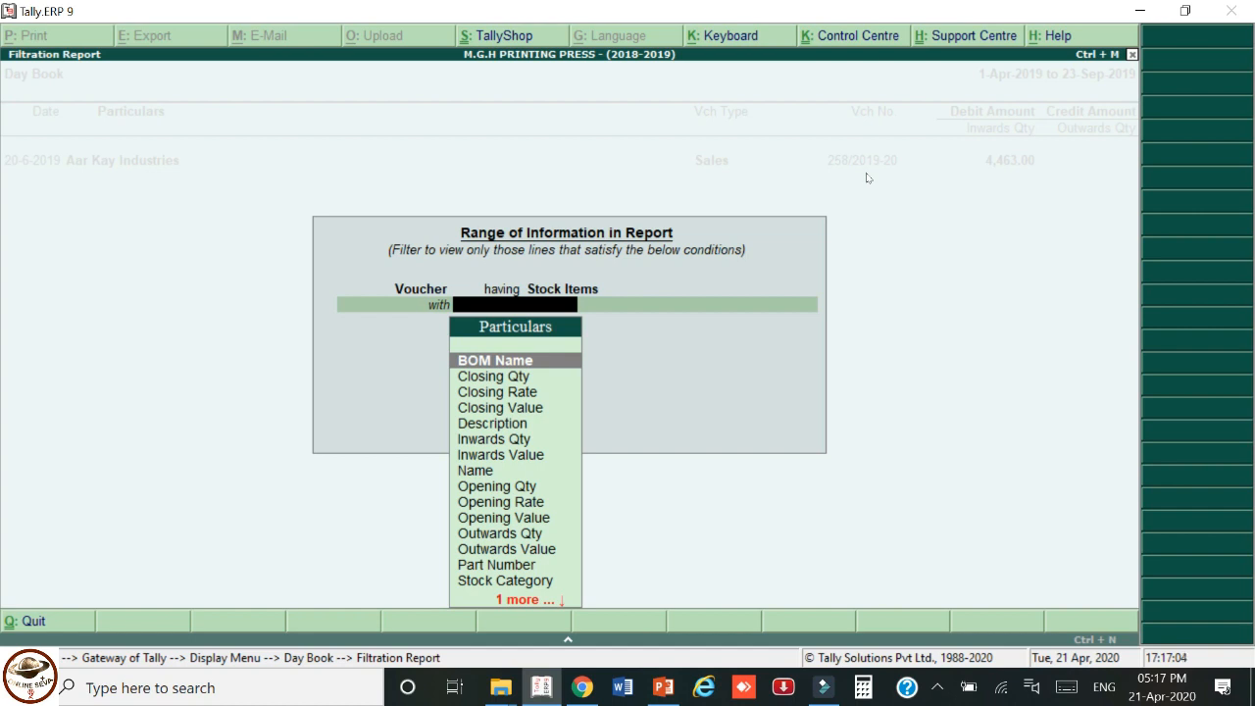
Set the Stock Items condition to Name containing test certificate and apply the filter.
{"action": "type", "text": "na"}
{"action": "key", "text": "Return"}
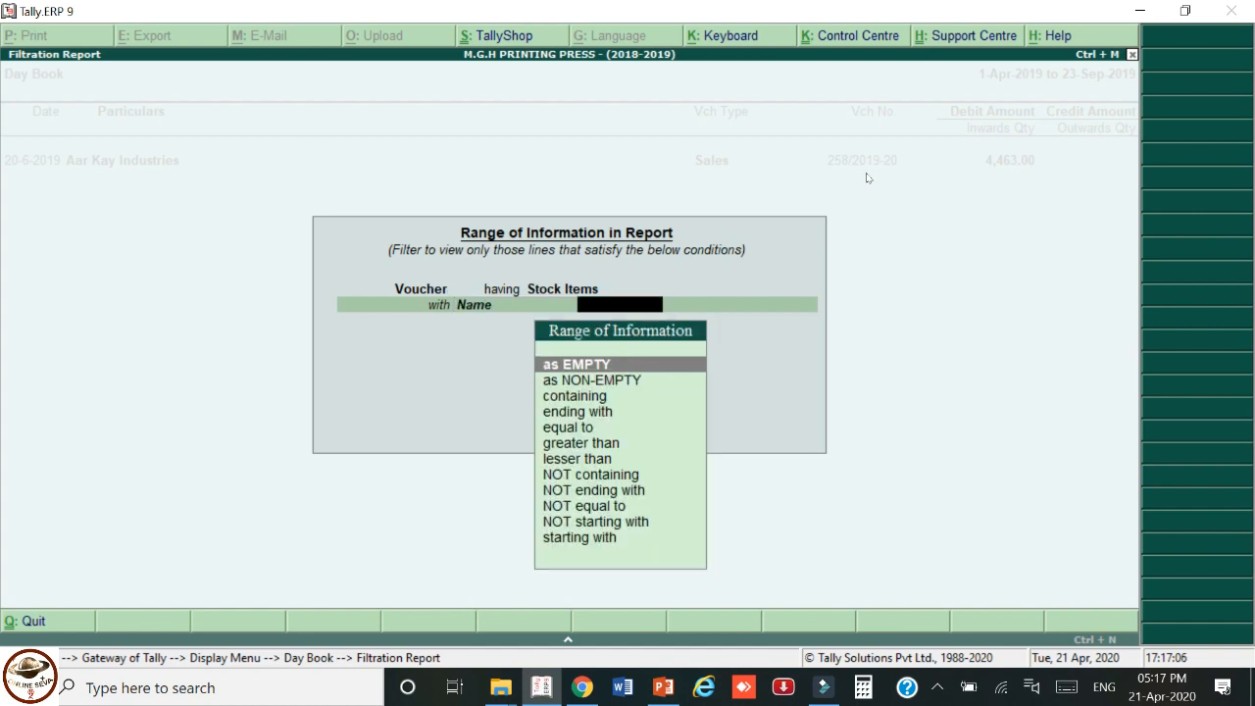
{"action": "type", "text": "co"}
{"action": "key", "text": "Return"}
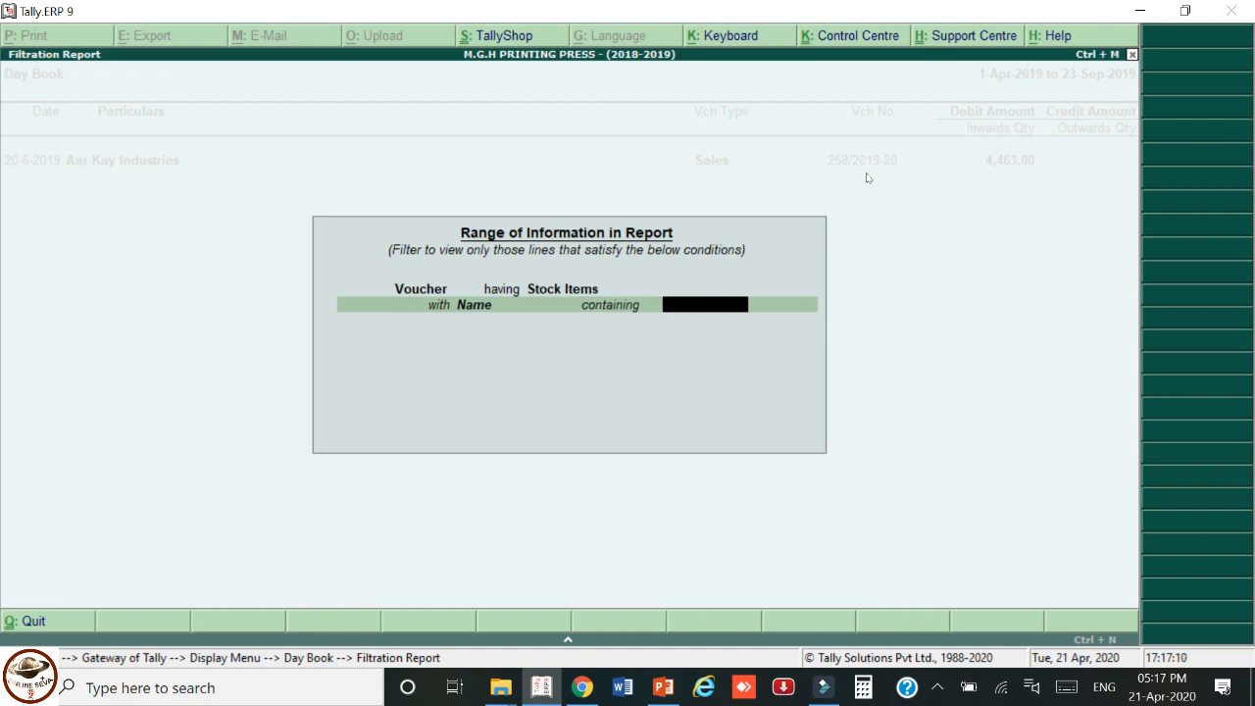
{"action": "type", "text": "est certificate"}
{"action": "key", "text": "Return"}
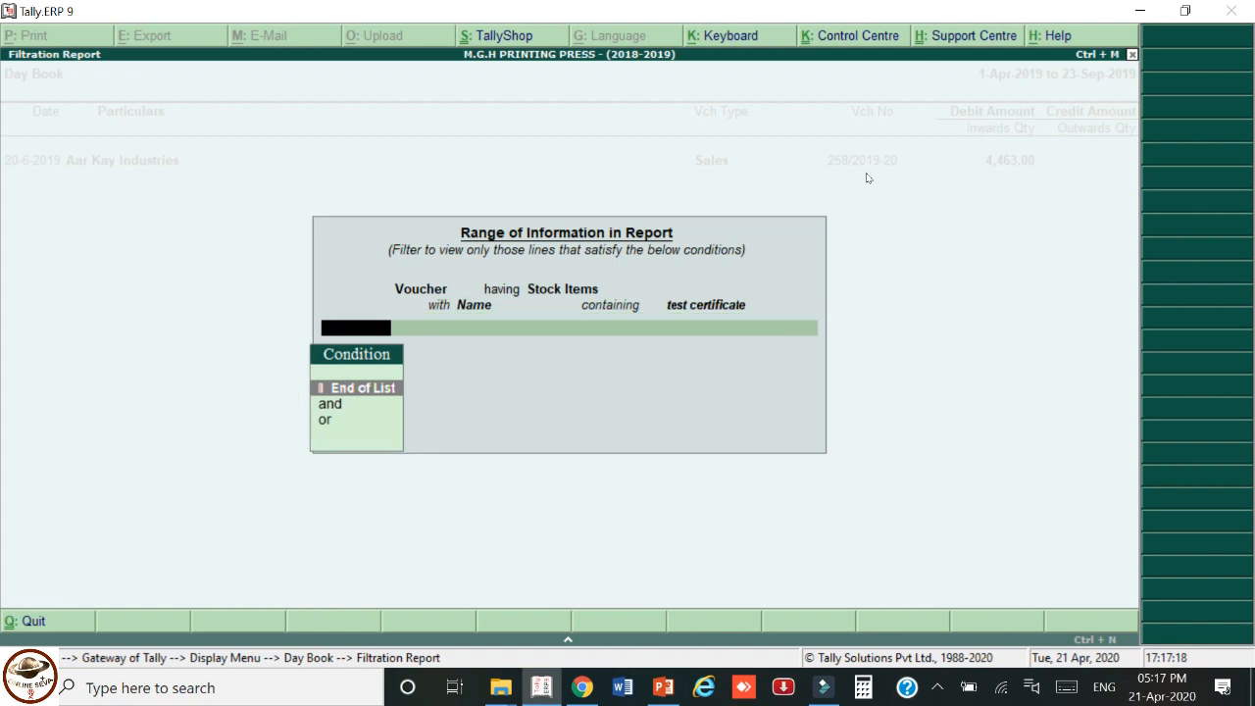
{"action": "key", "text": "Return"}
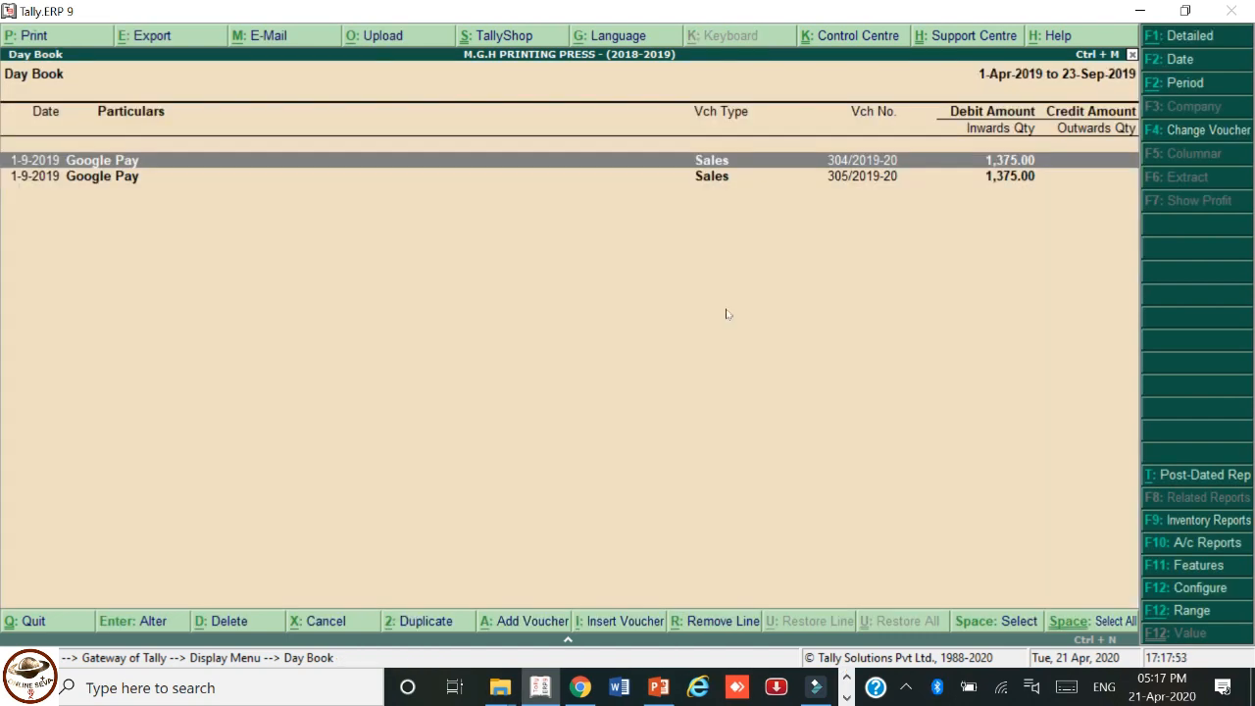
Check the item in the first filtered Google Pay sales voucher and go back to the Gateway of Tally.
{"action": "key", "text": "Return"}
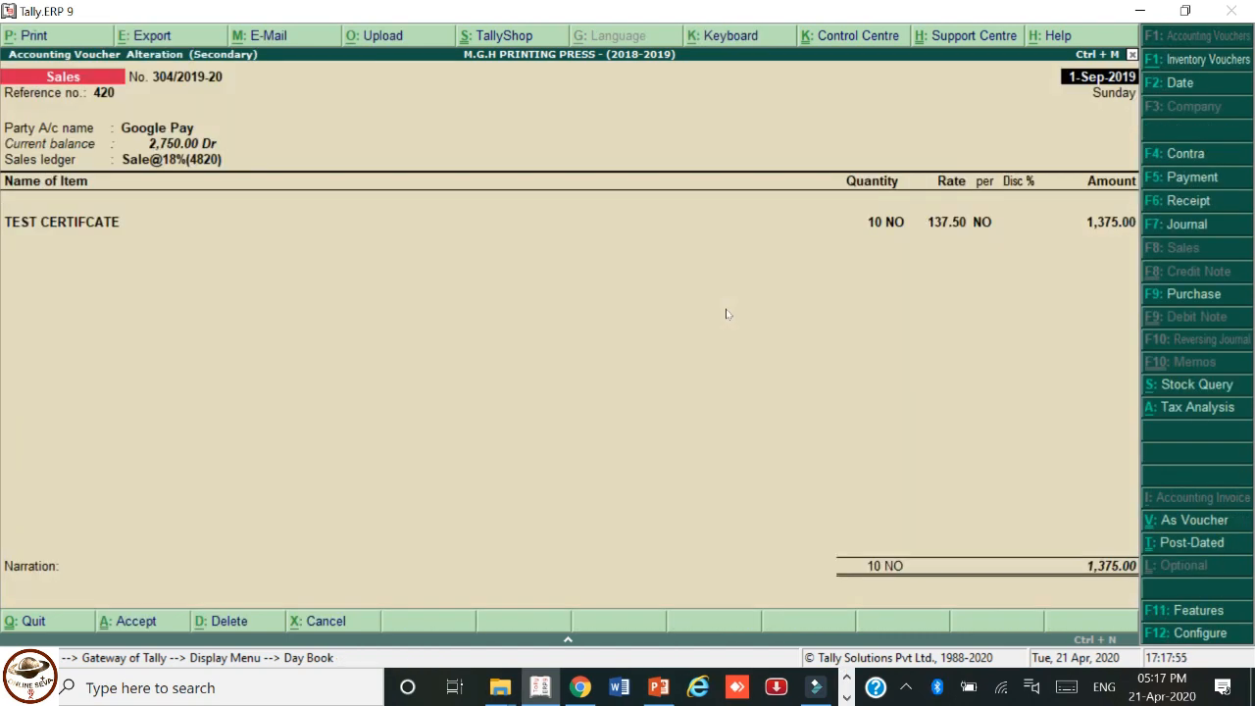
{"action": "key", "text": "Escape"}
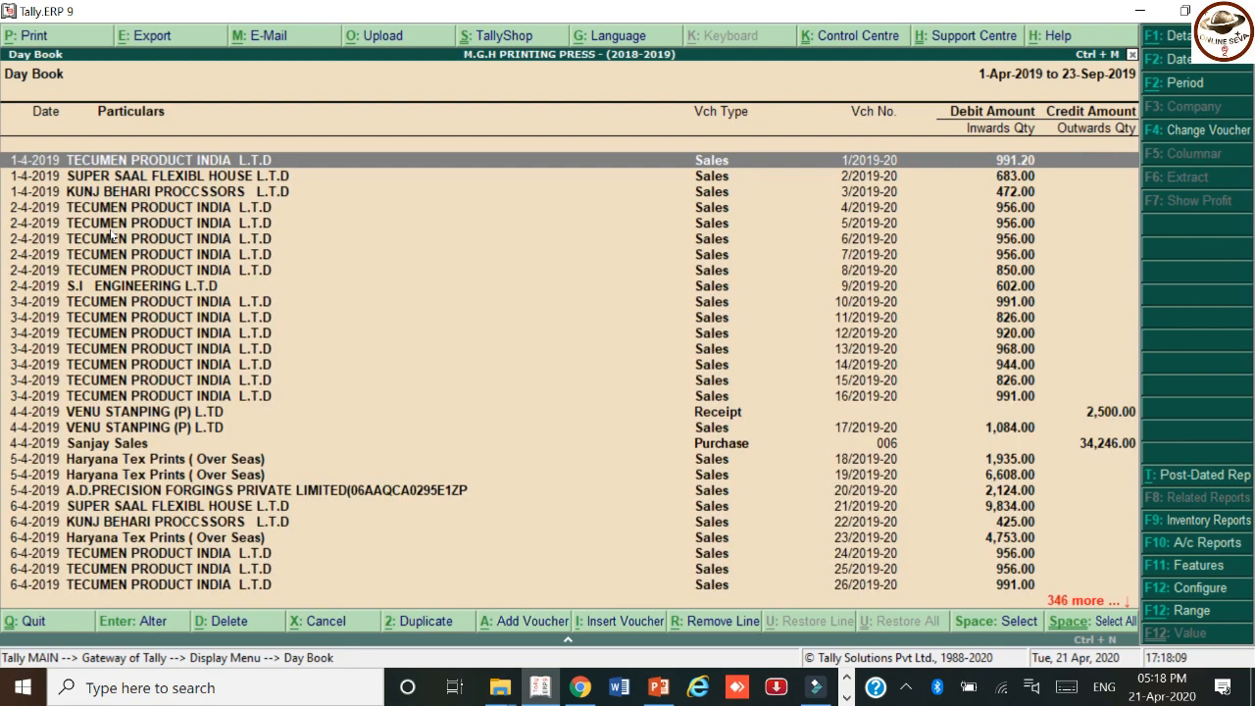
{"action": "key", "text": "Escape"}
{"action": "key", "text": "Escape"}
{"action": "key", "text": "Escape"}
{"action": "key", "text": "Escape"}
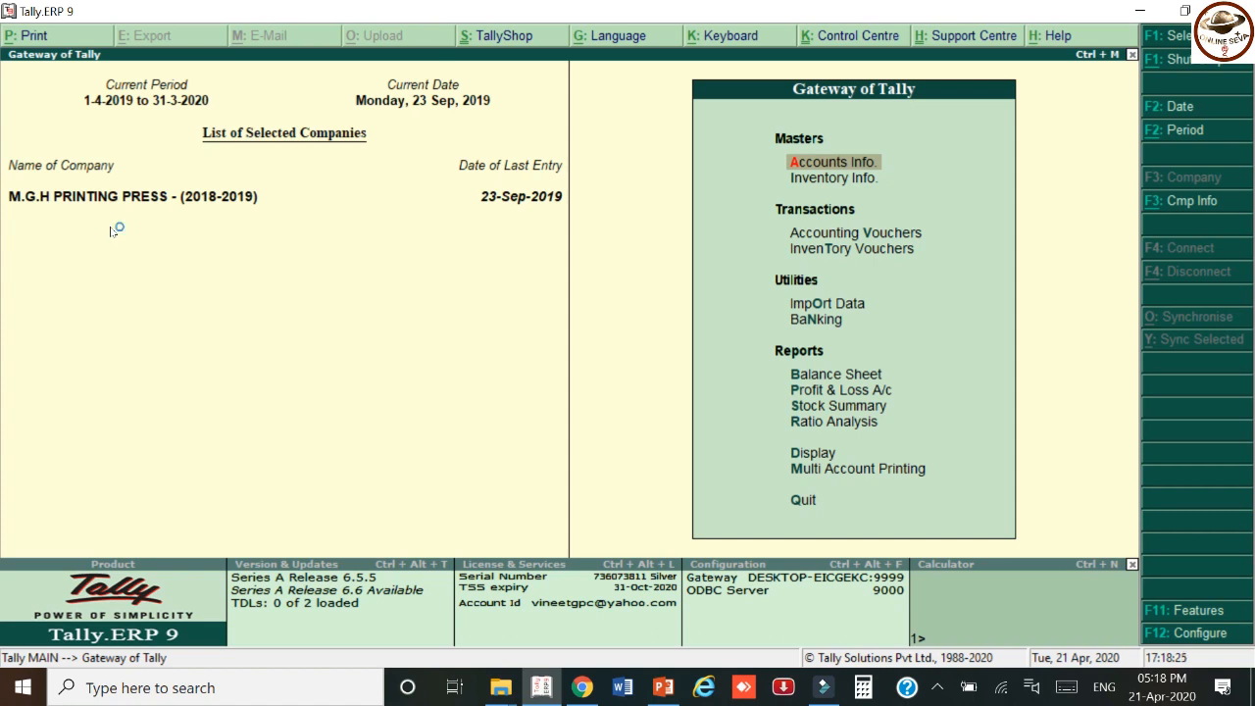
Open the Day Book for the period 1-Apr-2019 to 23-Sep-2019.
{"action": "key", "text": "d"}
{"action": "key", "text": "a"}
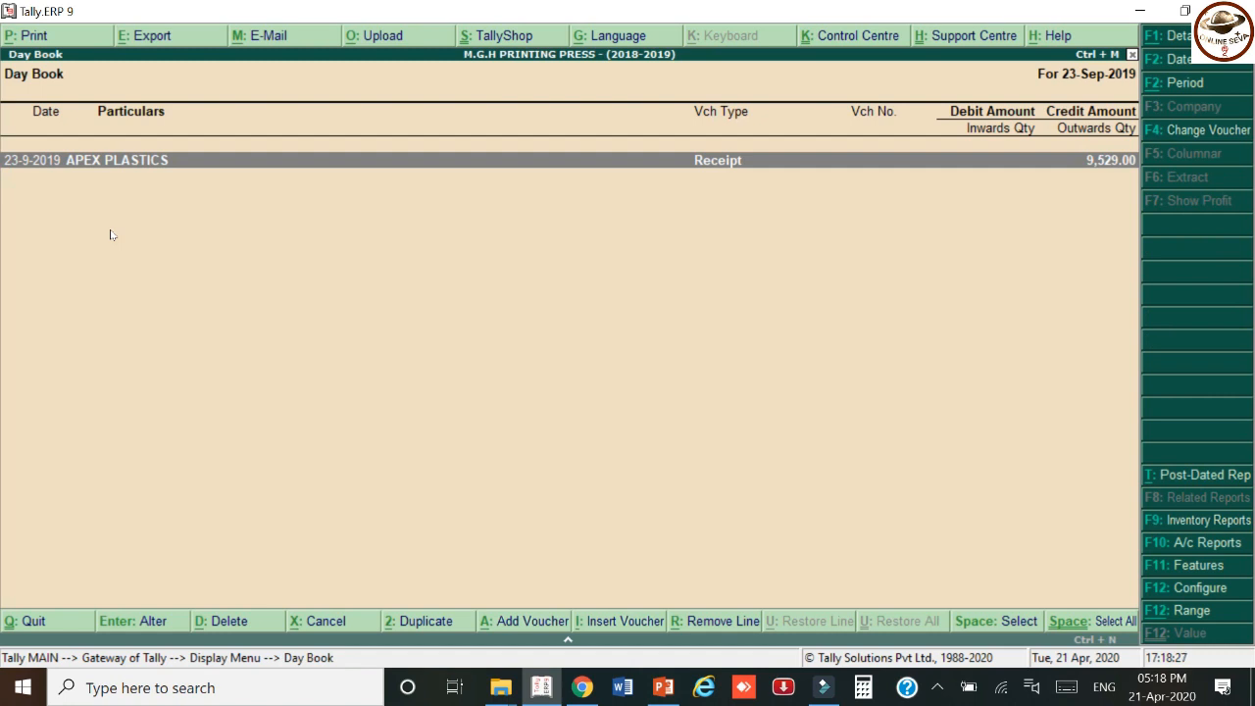
{"action": "key", "text": "alt+F2"}
{"action": "key", "text": "Return"}
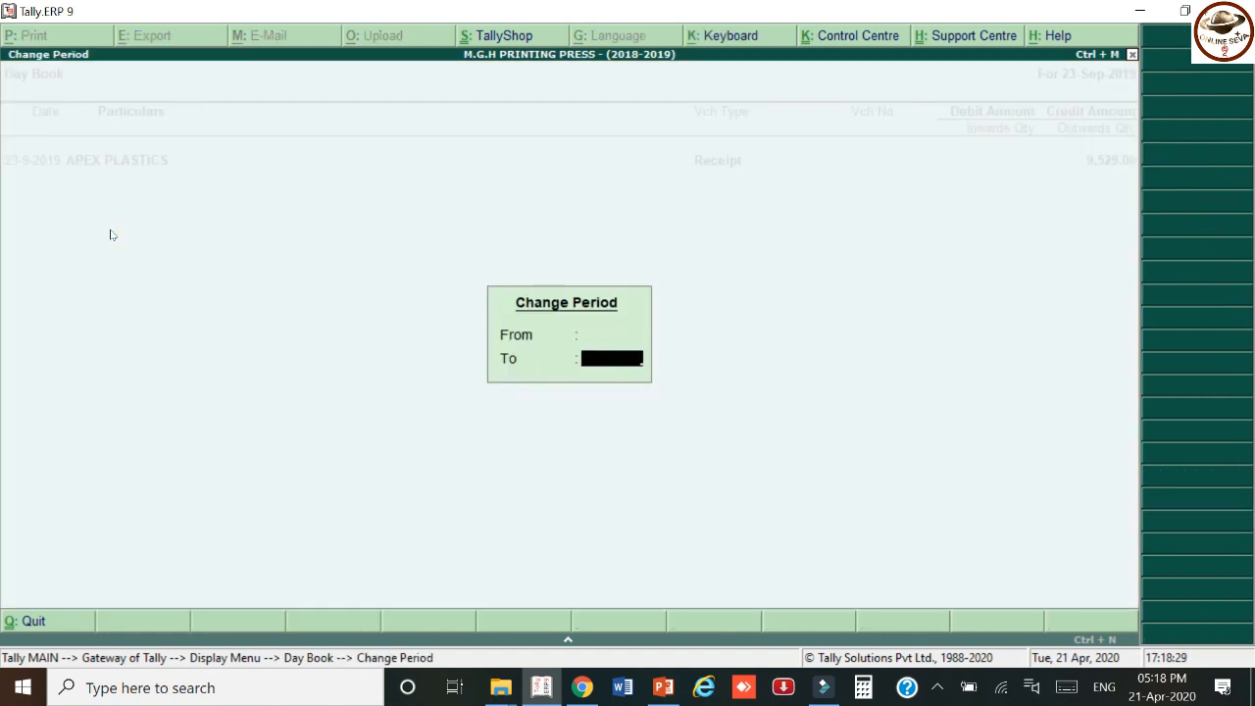
{"action": "key", "text": "Return"}
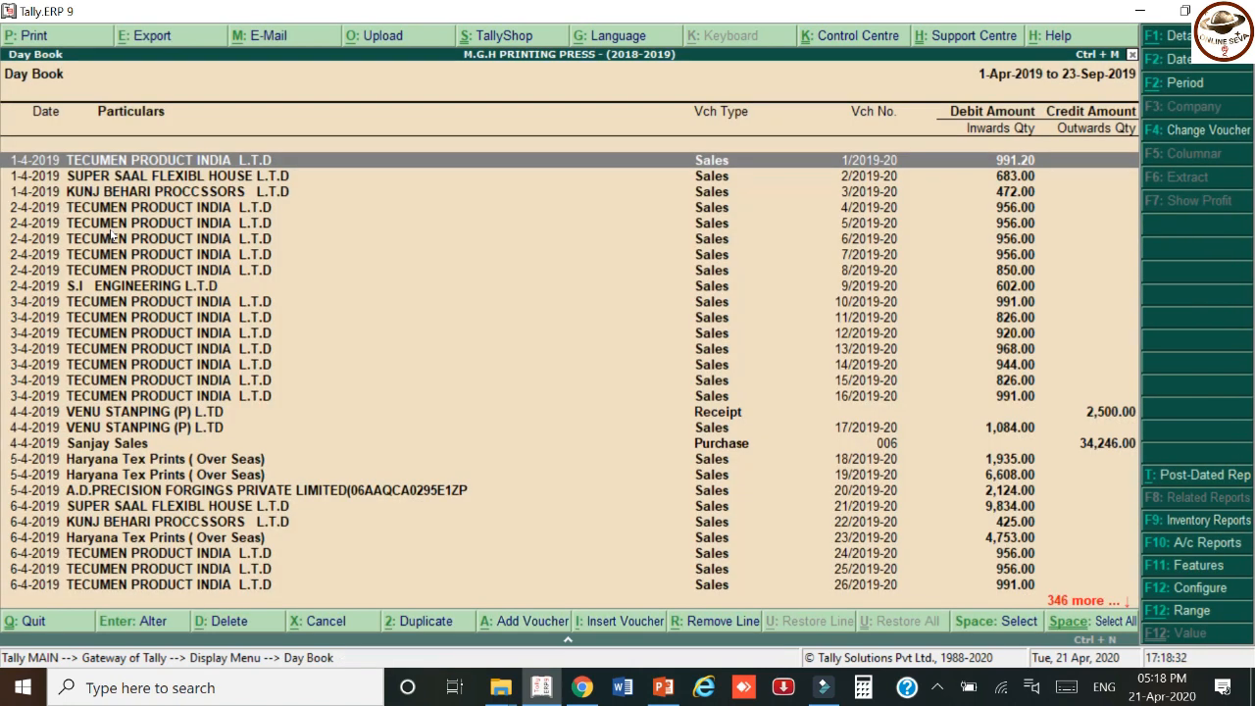
Define a range filter for vouchers having Voucher Type with Name containing sales.
{"action": "key", "text": "alt+F12"}
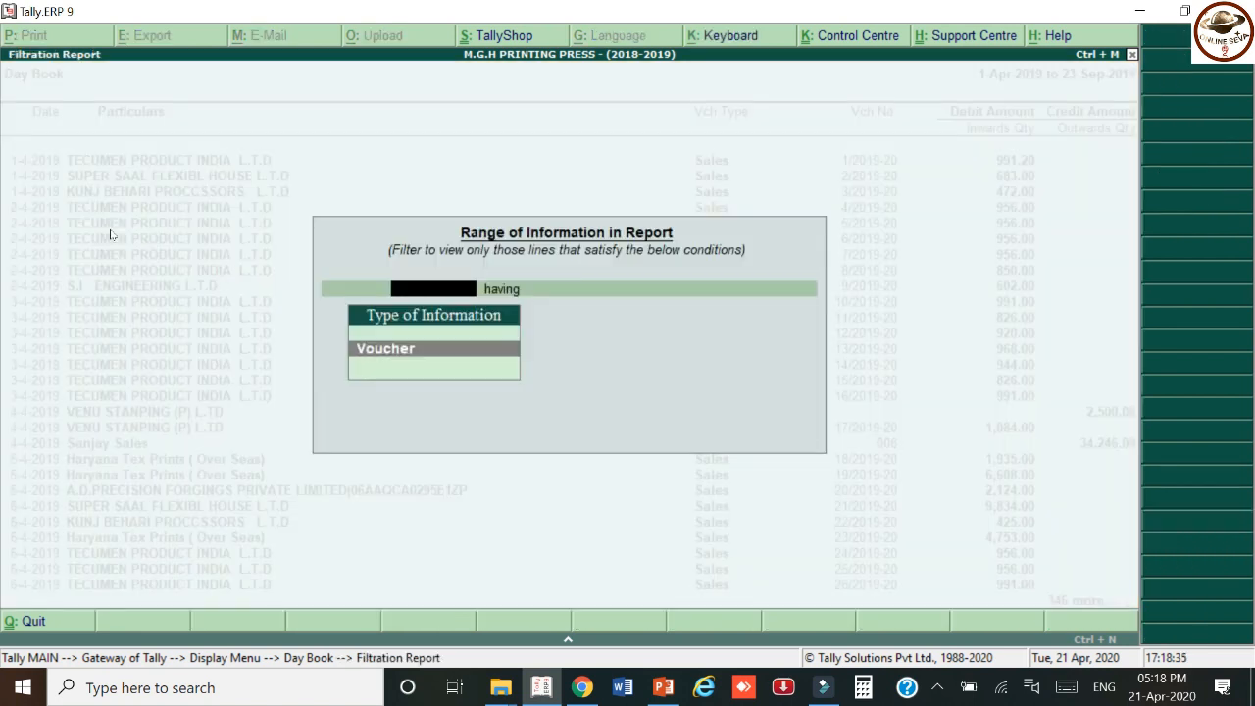
{"action": "key", "text": "Return"}
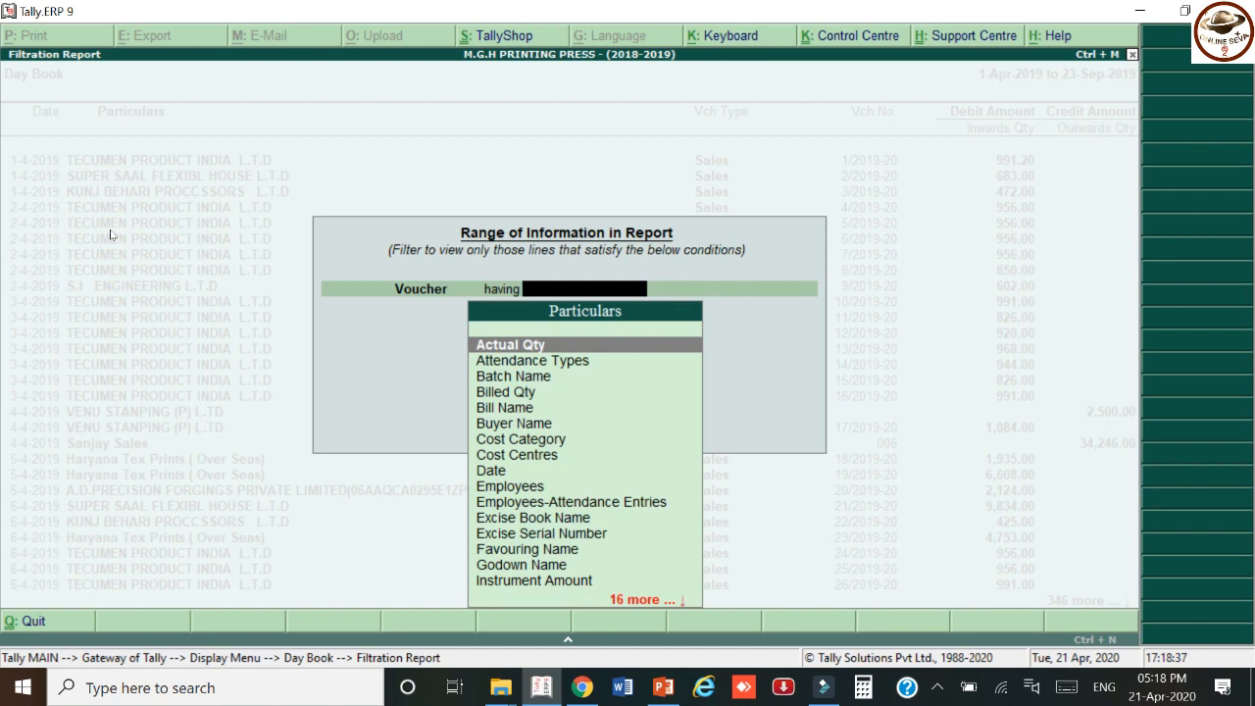
{"action": "type", "text": "vo"}
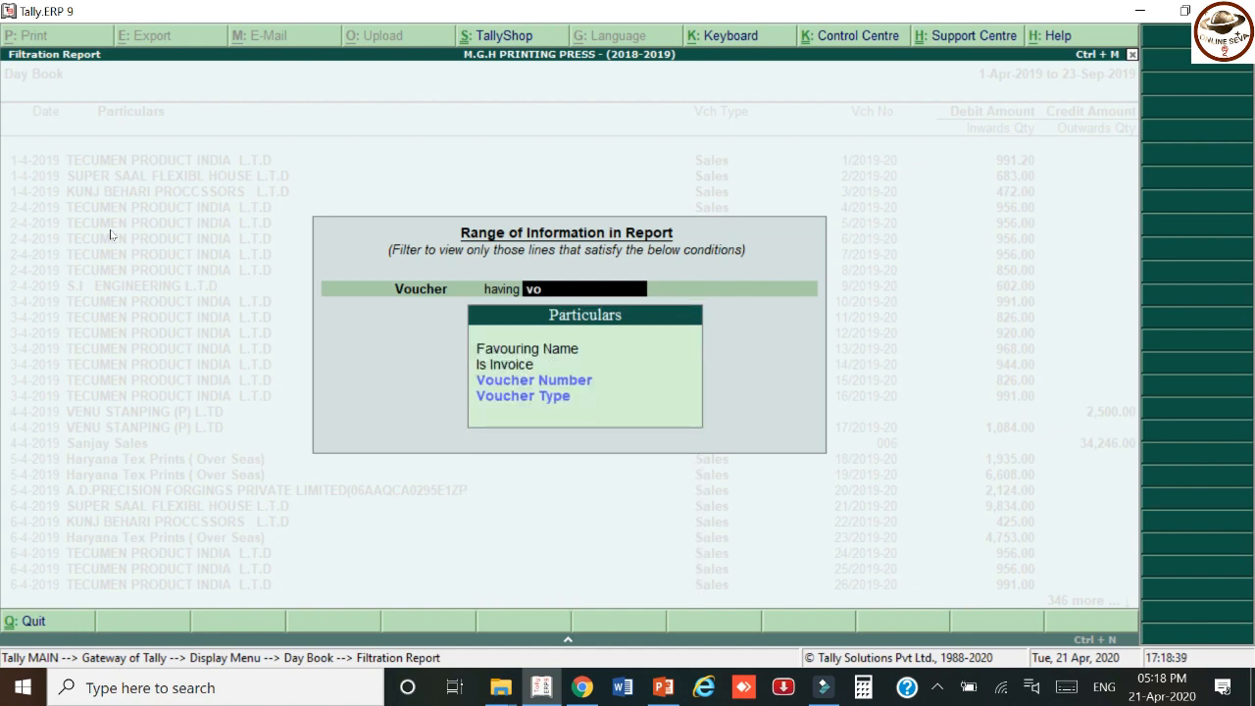
{"action": "key", "text": "Down"}
{"action": "key", "text": "Return"}
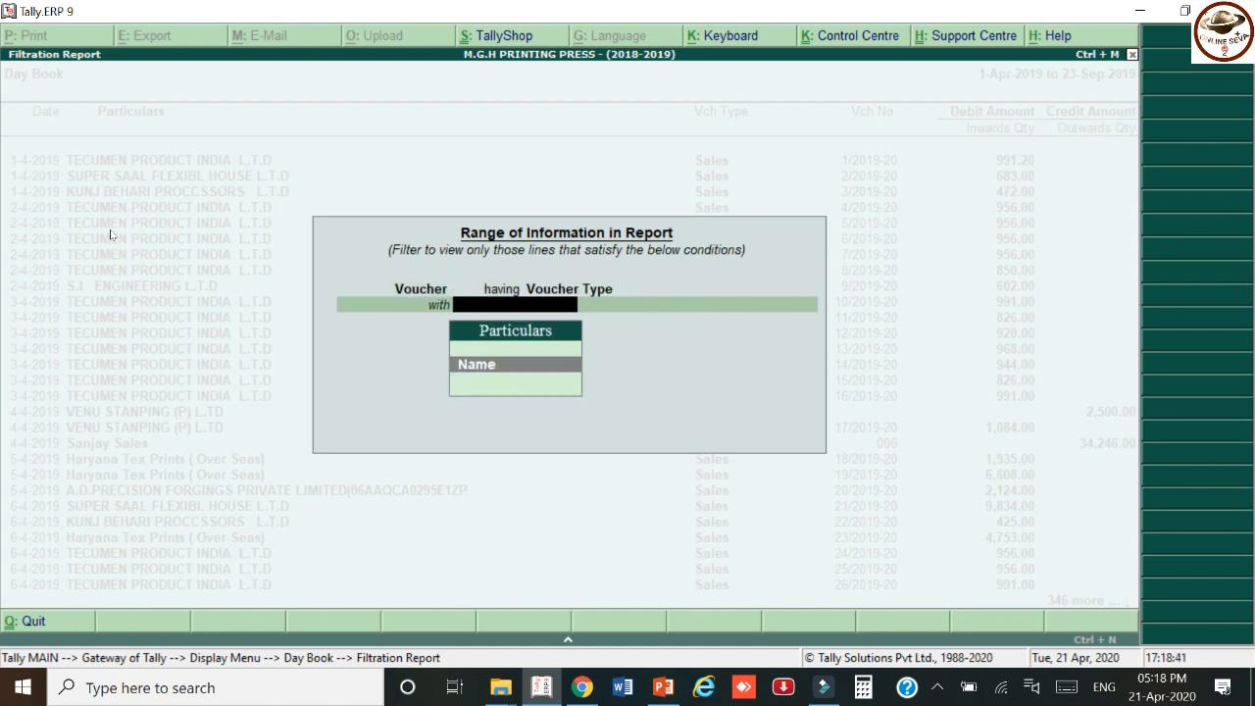
{"action": "key", "text": "Return"}
{"action": "type", "text": "co"}
{"action": "key", "text": "Return"}
{"action": "type", "text": "sales"}
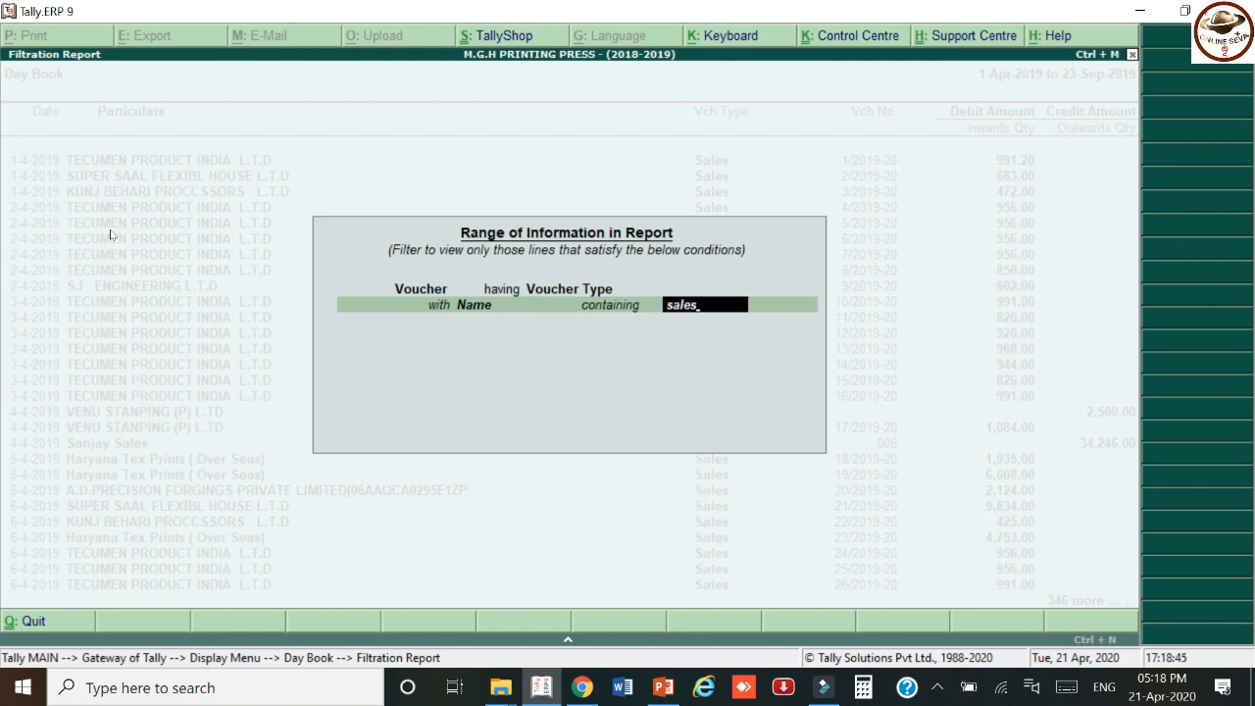
{"action": "key", "text": "Return"}
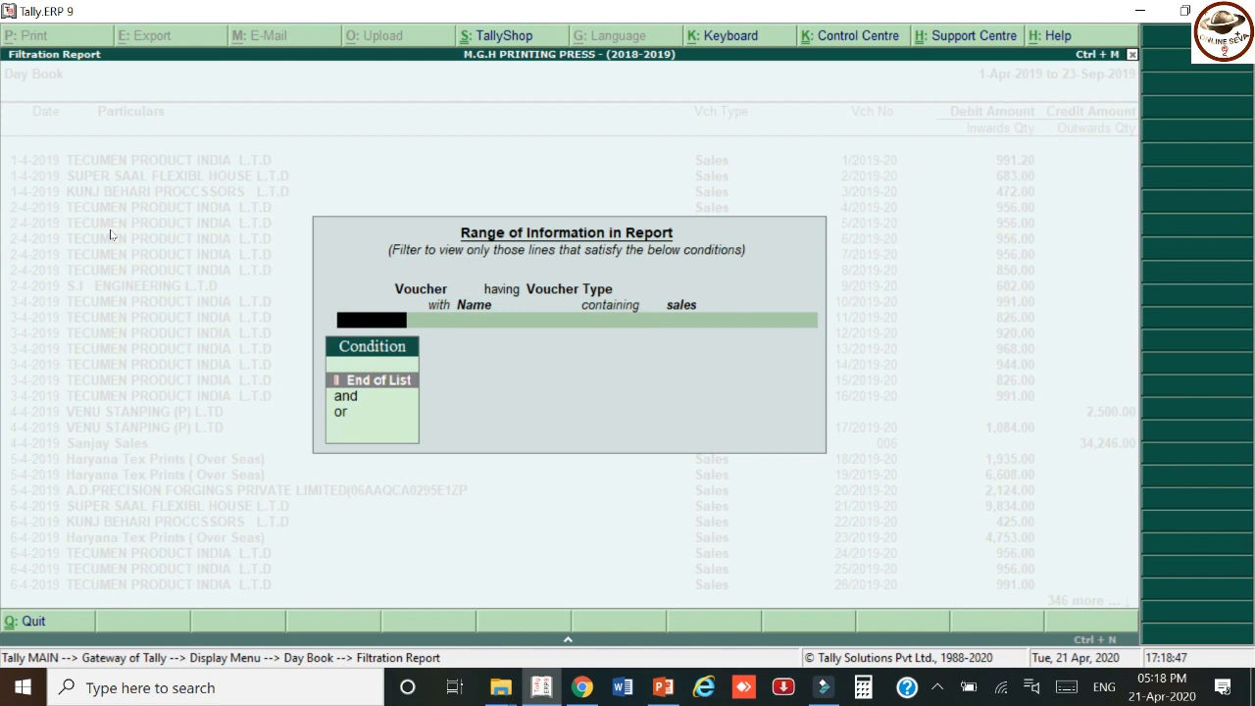
Add an "and" condition for vouchers having Ledgers to the sales voucher type filter.
{"action": "key", "text": "Down"}
{"action": "key", "text": "Return"}
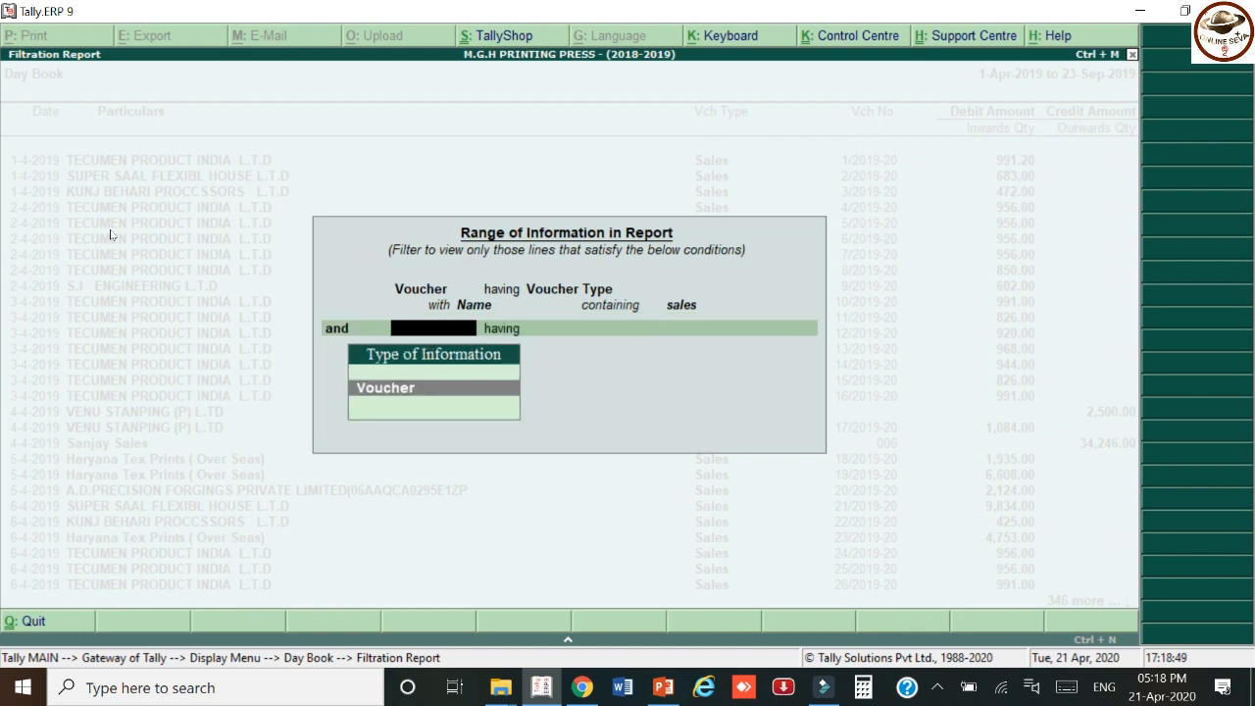
{"action": "key", "text": "Return"}
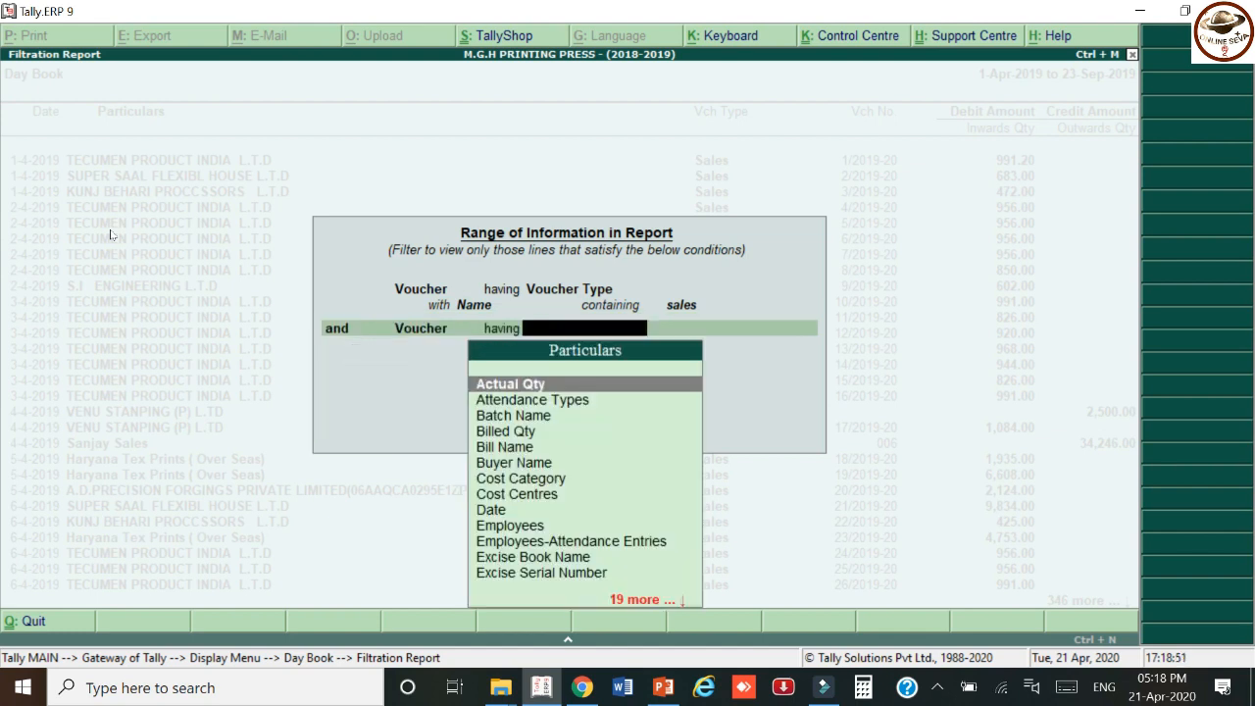
{"action": "type", "text": "led"}
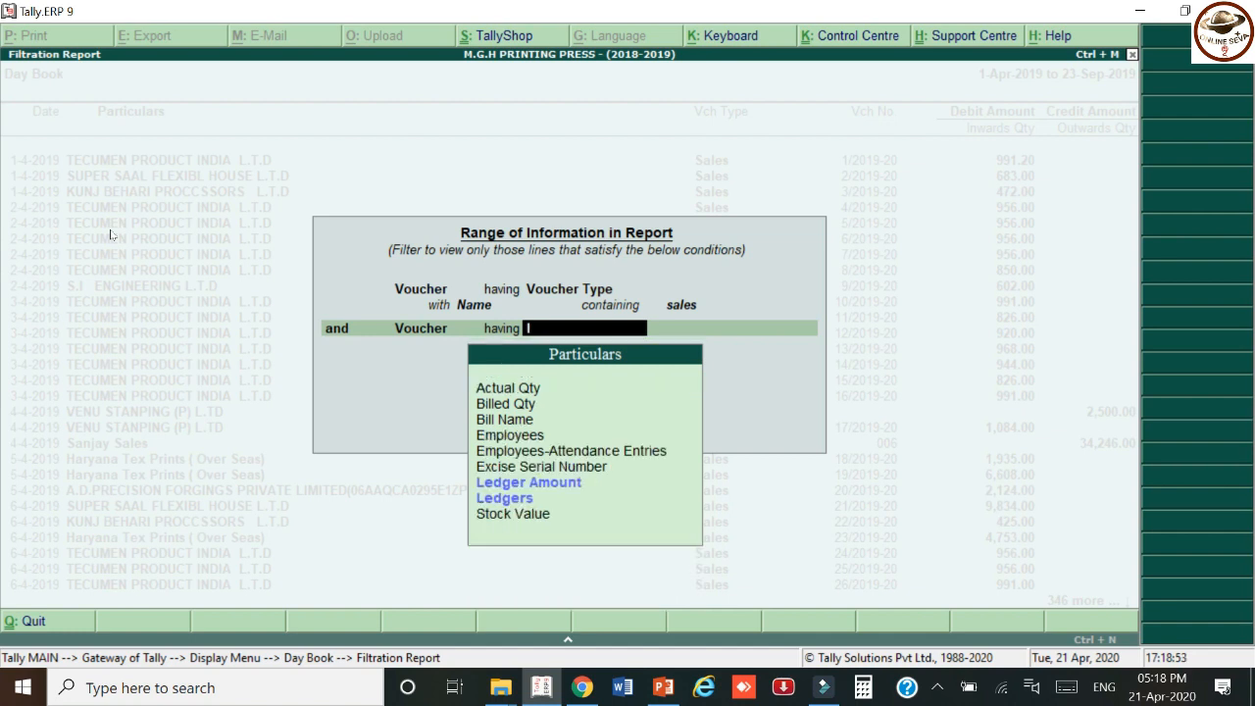
{"action": "key", "text": "Down"}
{"action": "key", "text": "Down"}
{"action": "key", "text": "Return"}
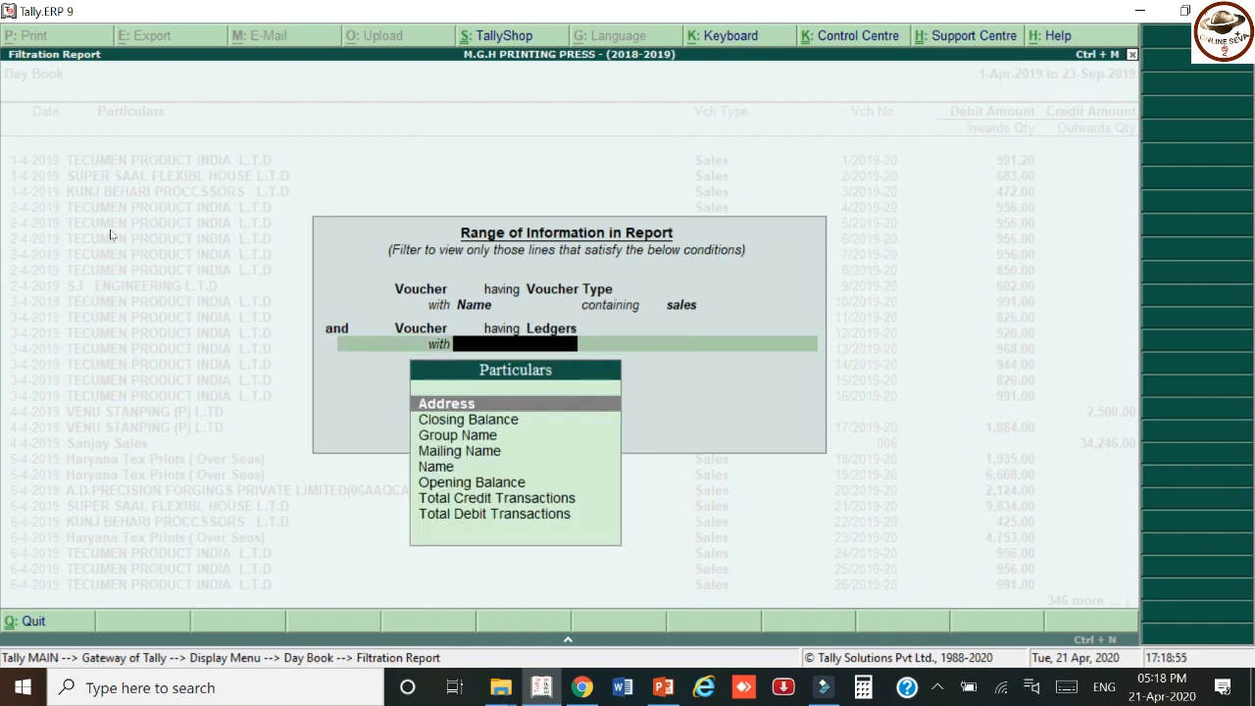
Set the Ledgers condition to match a Name containing TECUMEN PRODUCT INDIA L.T.D.
{"action": "type", "text": "nam"}
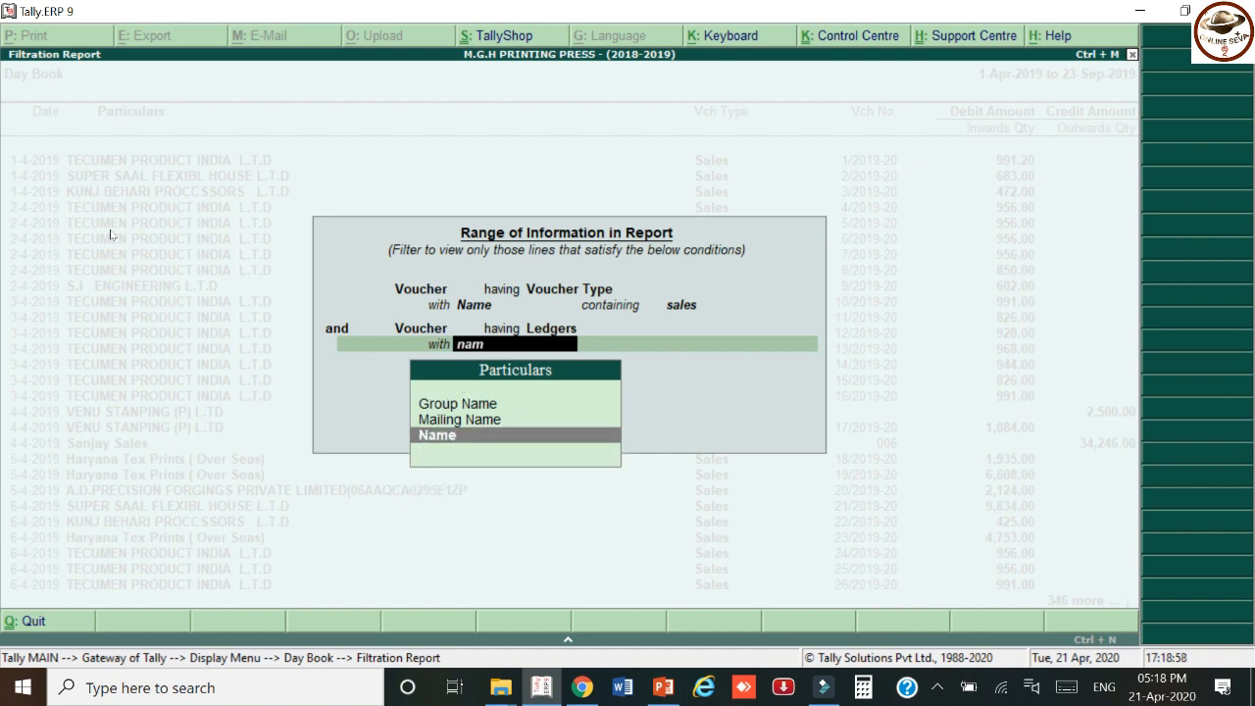
{"action": "key", "text": "Return"}
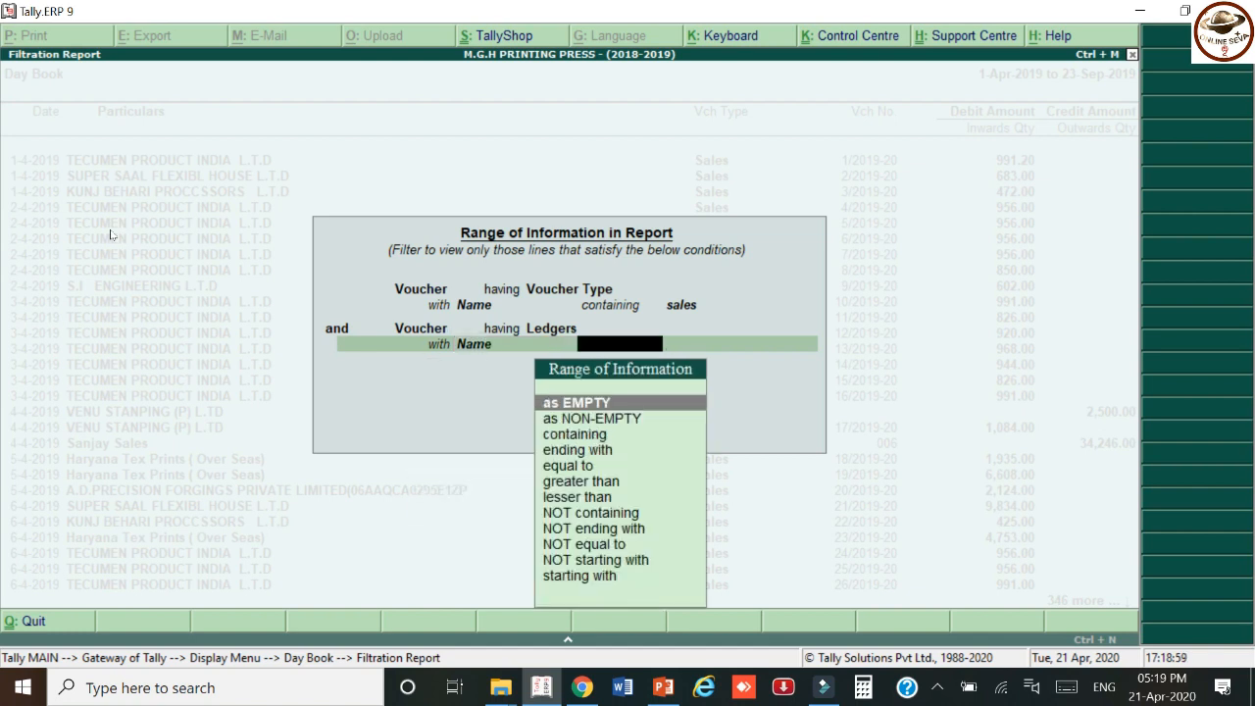
{"action": "type", "text": "co"}
{"action": "key", "text": "Return"}
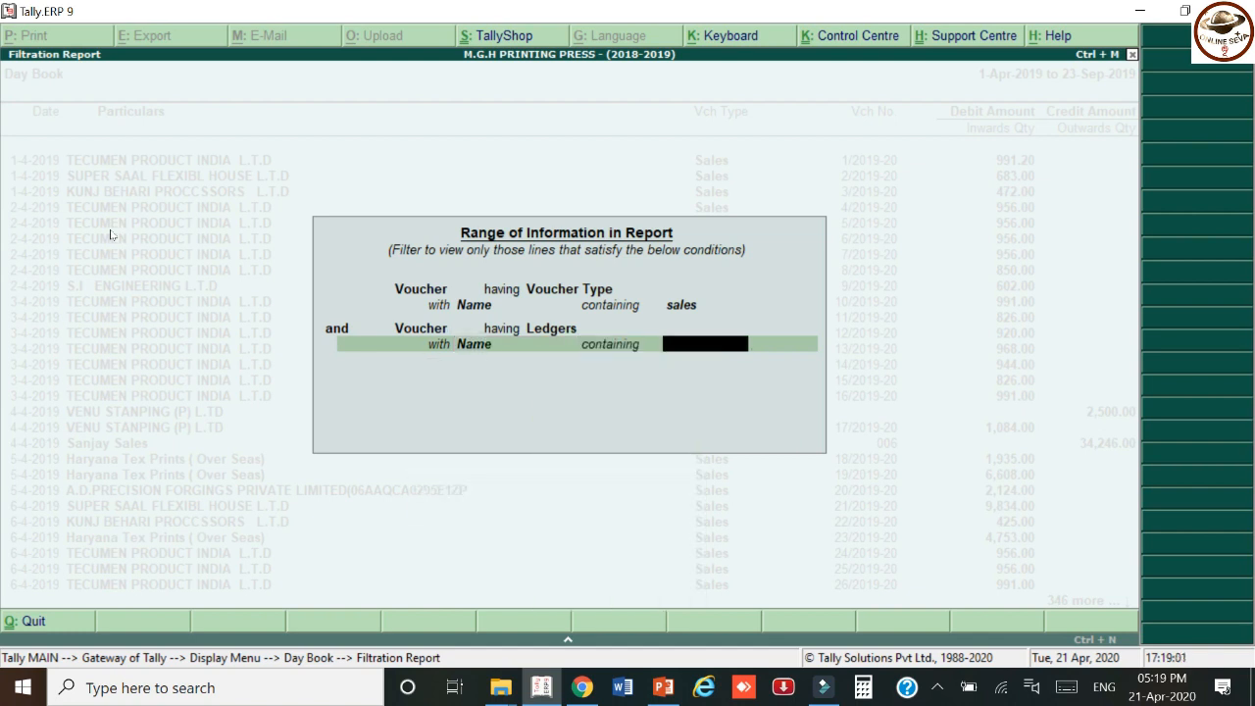
{"action": "key", "text": "ctrl+alt+v"}
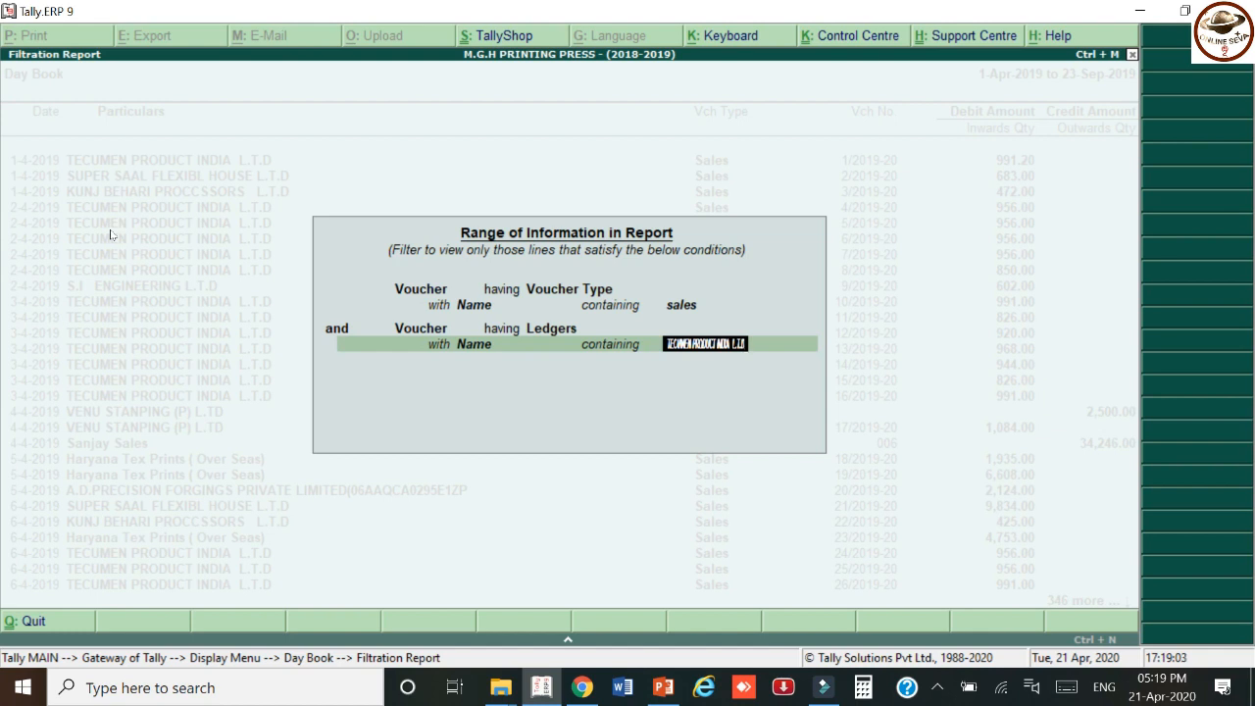
{"action": "key", "text": "Return"}
Add another "and" condition for vouchers having Ledger Amount.
{"action": "key", "text": "Down"}
{"action": "key", "text": "Return"}
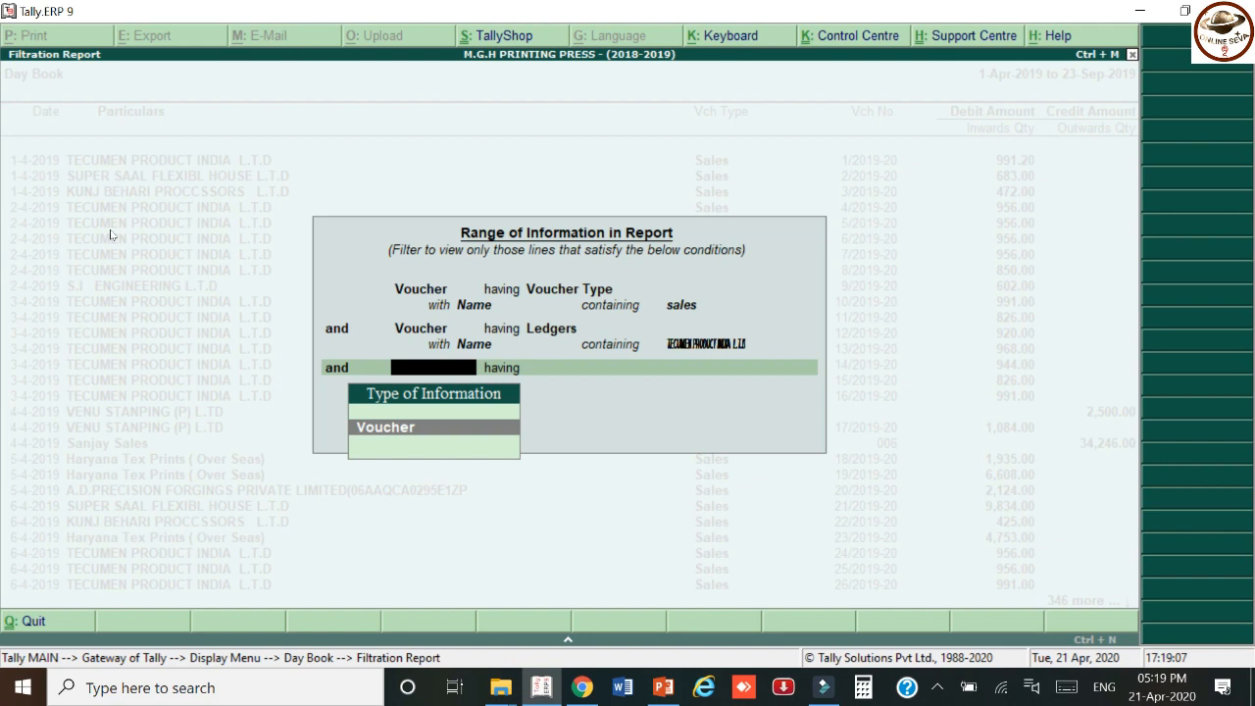
{"action": "key", "text": "Return"}
{"action": "type", "text": "led"}
{"action": "key", "text": "Down"}
{"action": "key", "text": "Up"}
{"action": "key", "text": "Return"}
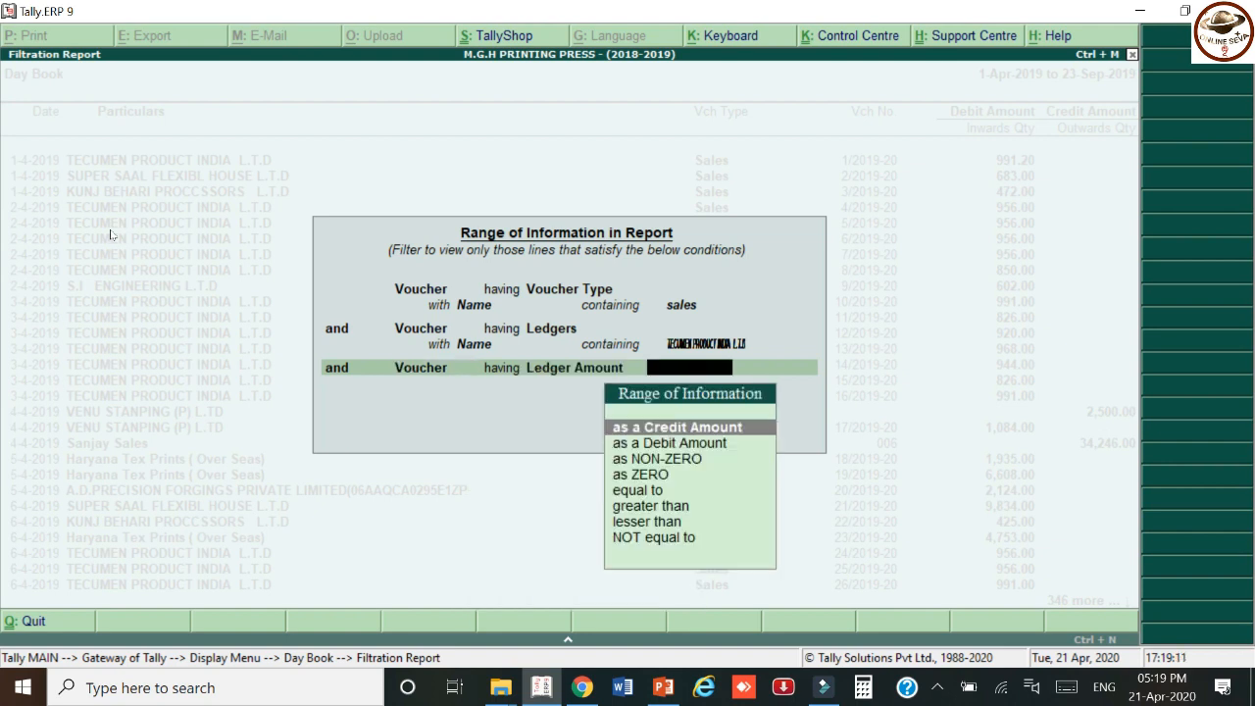
Set the Ledger Amount condition to greater than 2000 and apply the filter to the Day Book.
{"action": "key", "text": "Down"}
{"action": "key", "text": "Down"}
{"action": "key", "text": "Down"}
{"action": "key", "text": "Down"}
{"action": "key", "text": "Down"}
{"action": "key", "text": "Return"}
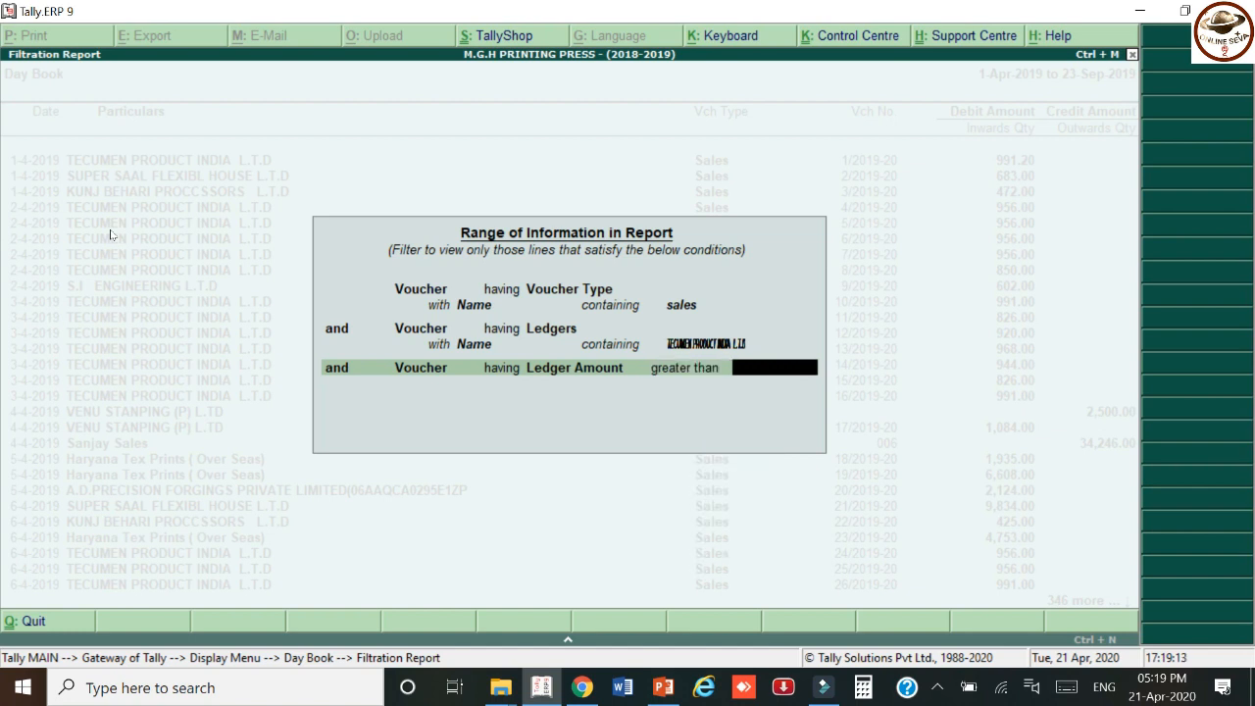
{"action": "type", "text": "2000"}
{"action": "key", "text": "Return"}
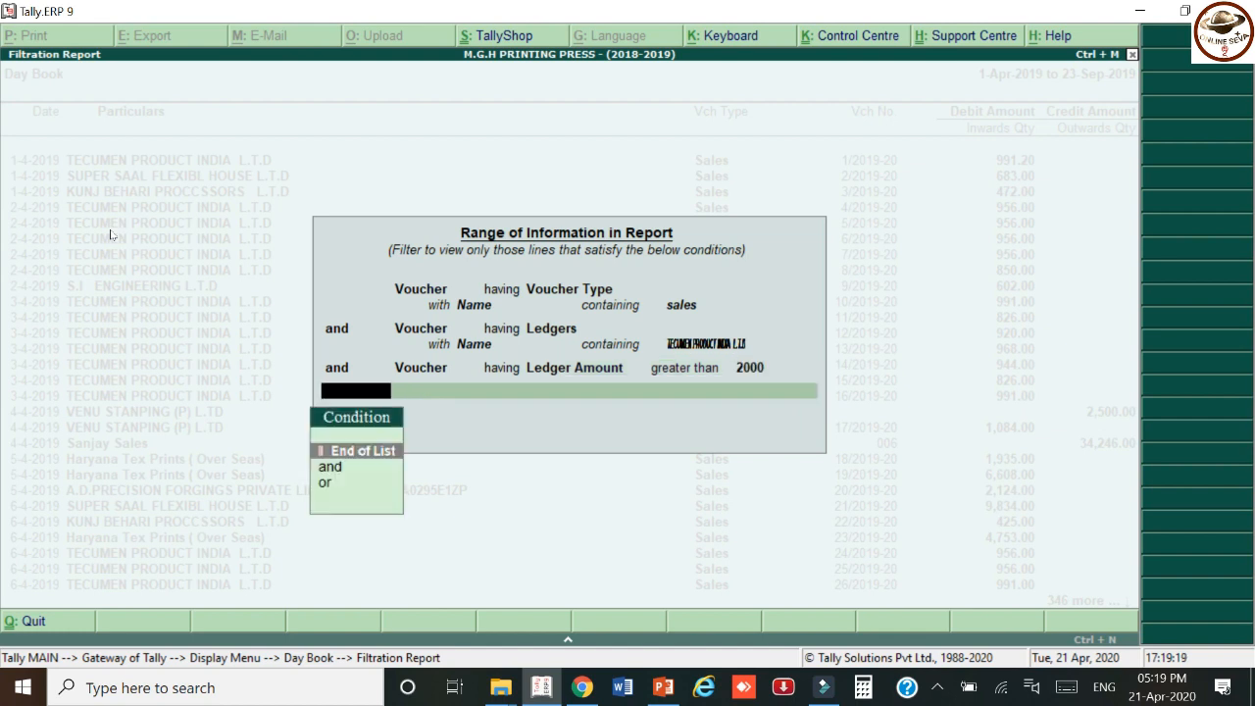
{"action": "key", "text": "Return"}
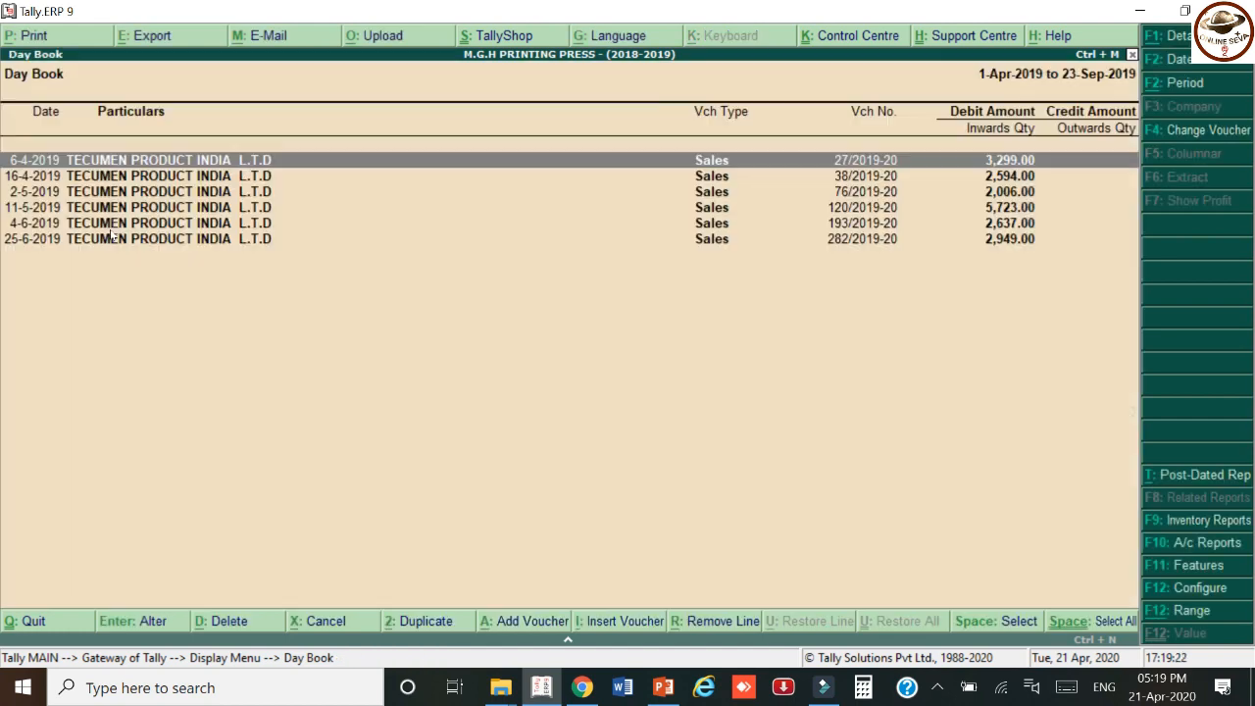
Look through the filtered TECUMEN PRODUCT INDIA L.T.D sales vouchers and go back to the Gateway of Tally.
{"action": "key", "text": "Down"}
{"action": "key", "text": "Down"}
{"action": "key", "text": "Down"}
{"action": "key", "text": "Down"}
{"action": "key", "text": "Down"}
{"action": "key", "text": "Up"}
{"action": "key", "text": "Up"}
{"action": "key", "text": "Up"}
{"action": "key", "text": "Up"}
{"action": "key", "text": "Up"}
{"action": "key", "text": "Down"}
{"action": "key", "text": "Down"}
{"action": "key", "text": "Down"}
{"action": "key", "text": "Down"}
{"action": "key", "text": "Down"}
{"action": "key", "text": "Up"}
{"action": "key", "text": "Up"}
{"action": "key", "text": "Up"}
{"action": "key", "text": "Up"}
{"action": "key", "text": "Up"}
{"action": "key", "text": "Escape"}
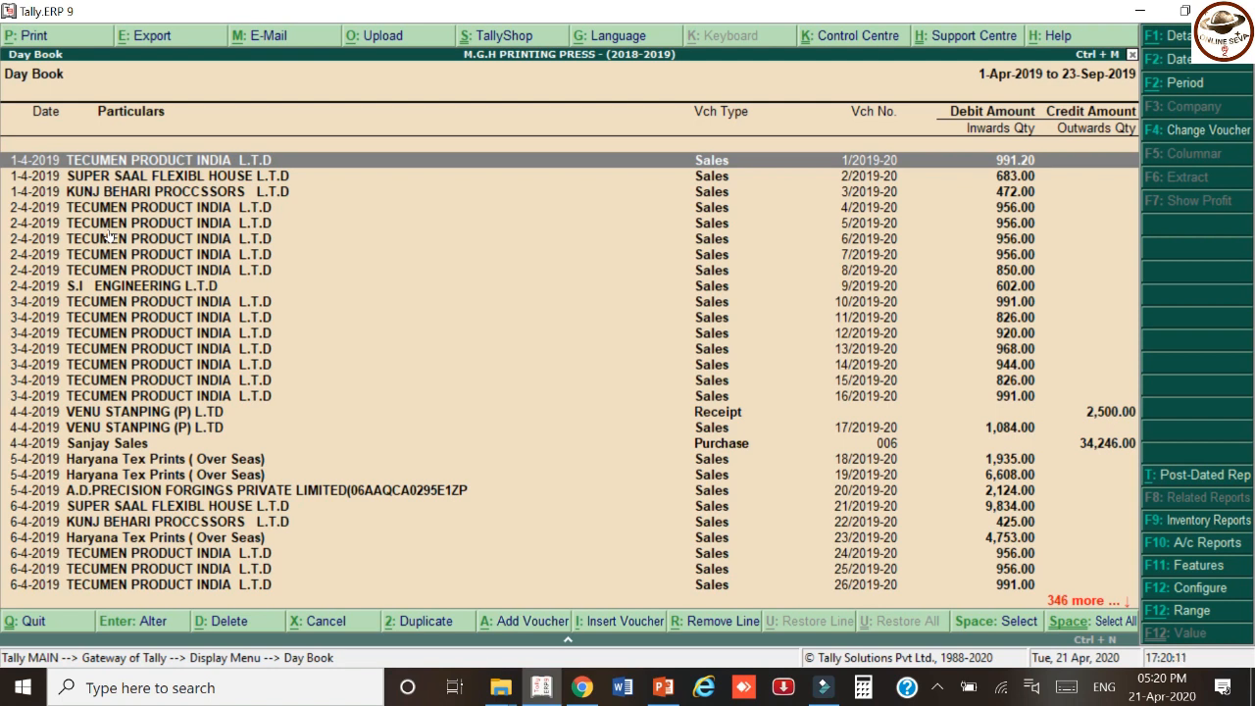
{"action": "key", "text": "Escape"}
{"action": "key", "text": "Escape"}
{"action": "key", "text": "Escape"}
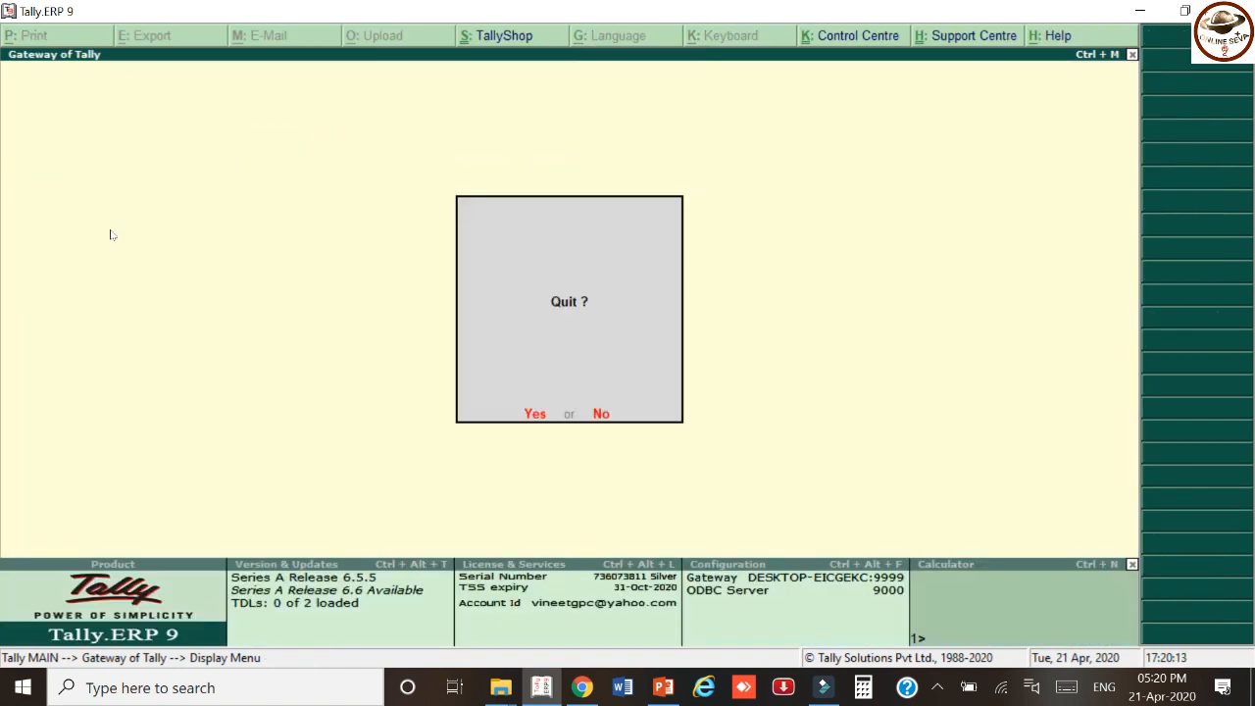
{"action": "key", "text": "Escape"}
{"action": "type", "text": "da"}
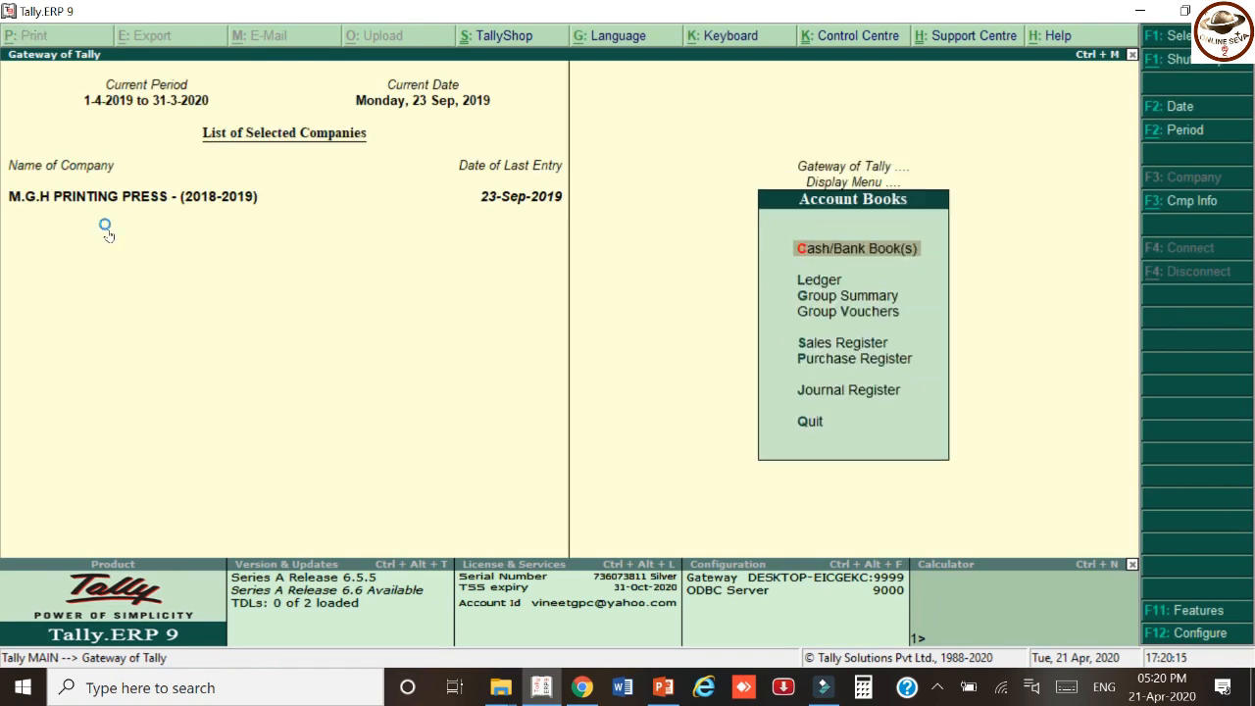
{"action": "type", "text": "lGr"}
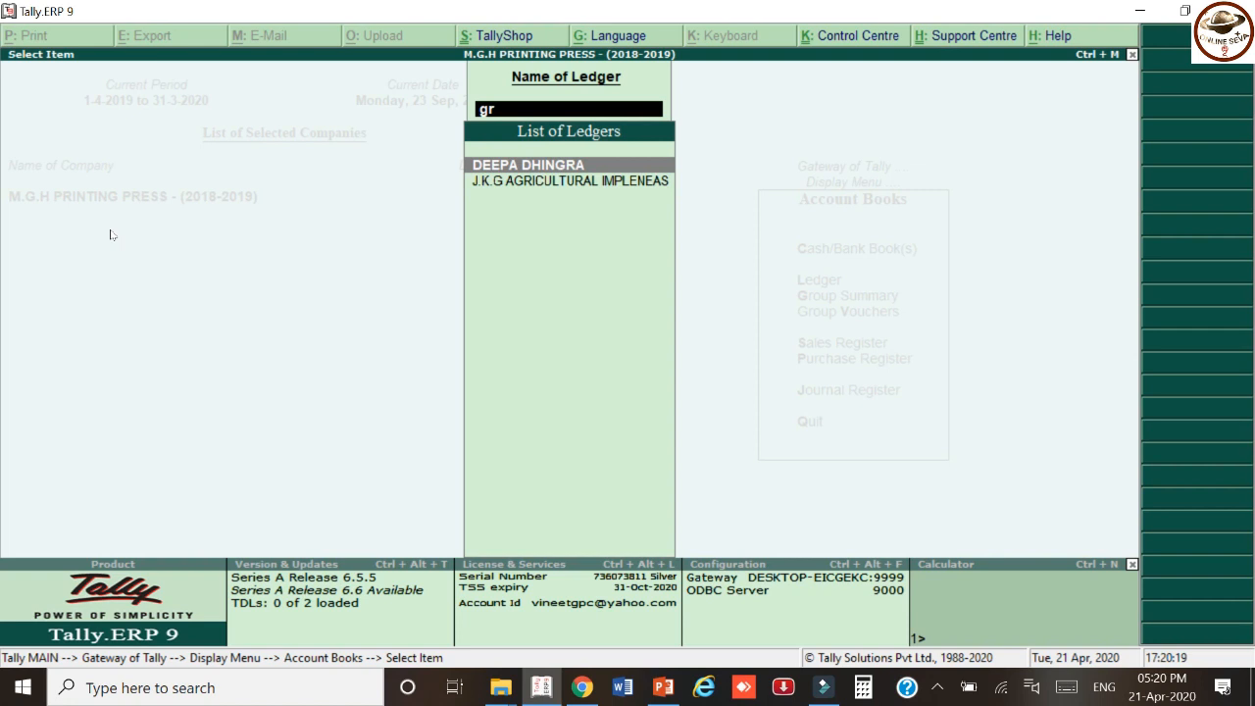
{"action": "key", "text": "Escape"}
{"action": "key", "text": "Escape"}
{"action": "key", "text": "Escape"}
{"action": "key", "text": "Escape"}
{"action": "key", "text": "Escape"}
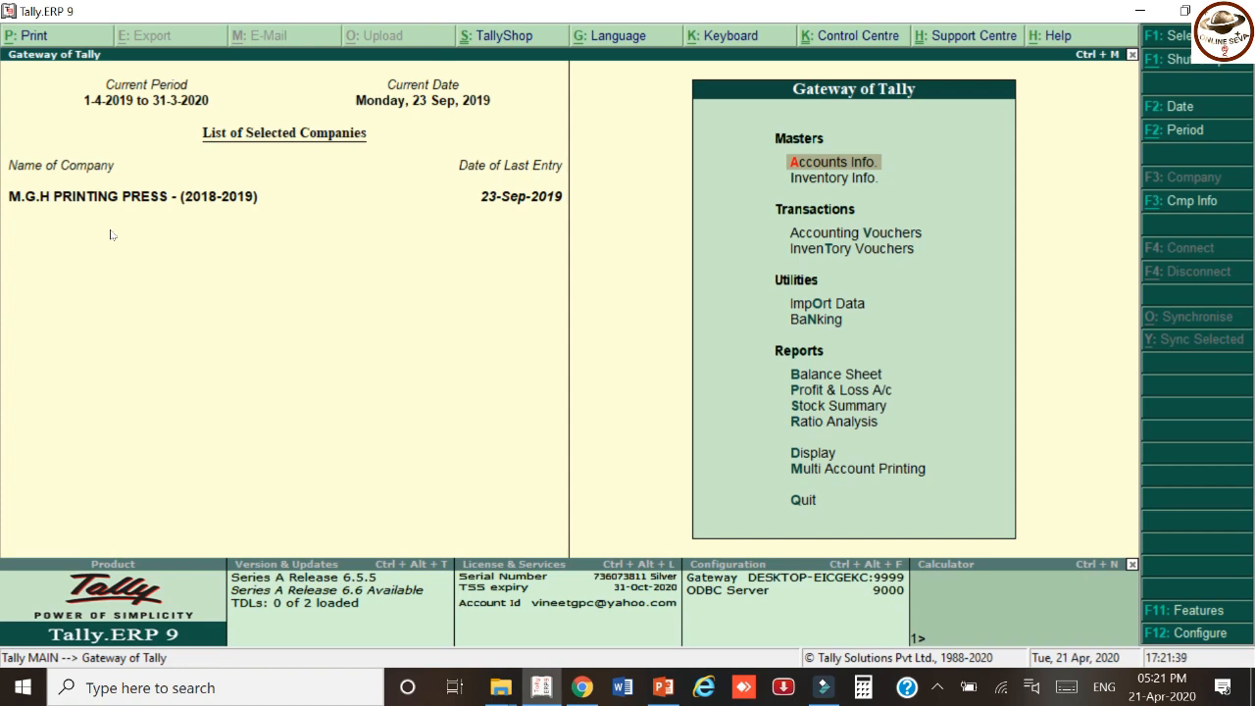
Open the ledger vouchers of the Google Pay ledger from the account books.
{"action": "type", "text": "dalG"}
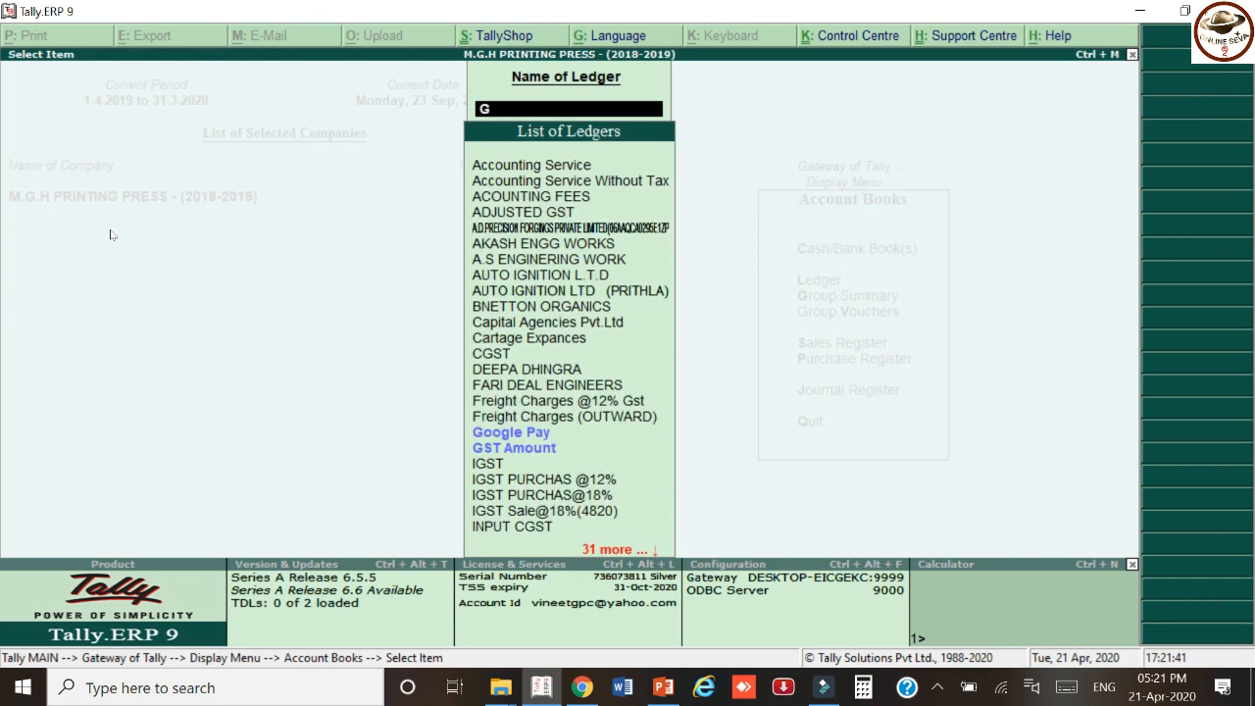
{"action": "type", "text": "o"}
{"action": "key", "text": "Return"}
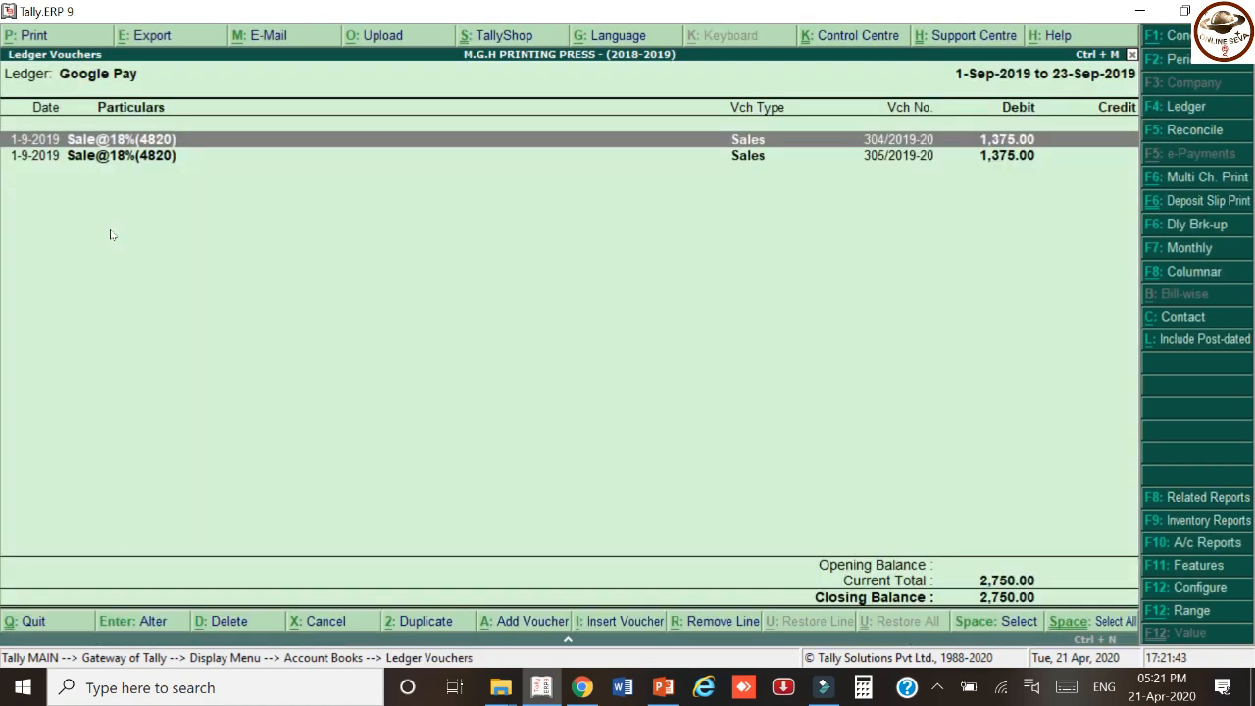
Check the first sales voucher in the Google Pay ledger without saving it and go back to the Gateway of Tally.
{"action": "key", "text": "Return"}
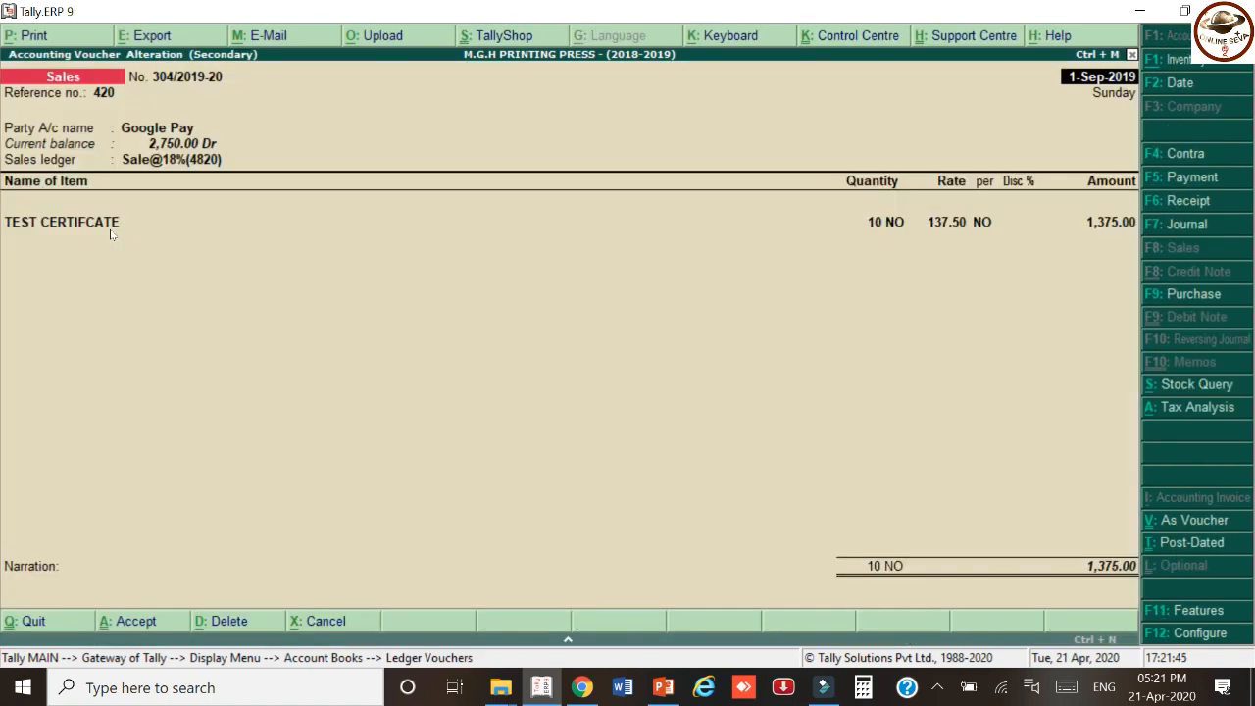
{"action": "key", "text": "Return"}
{"action": "key", "text": "Return"}
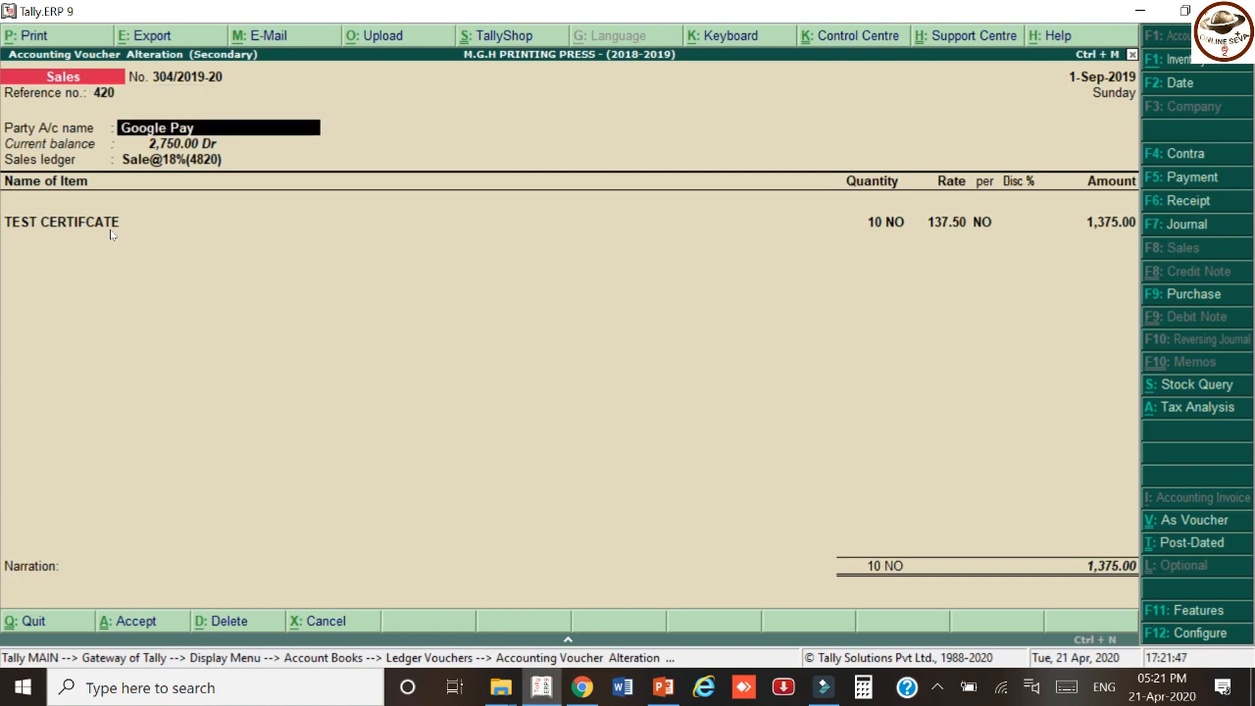
{"action": "key", "text": "Escape"}
{"action": "key", "text": "y"}
{"action": "key", "text": "Escape"}
{"action": "key", "text": "Escape"}
{"action": "key", "text": "Escape"}
{"action": "key", "text": "Escape"}
{"action": "key", "text": "Escape"}
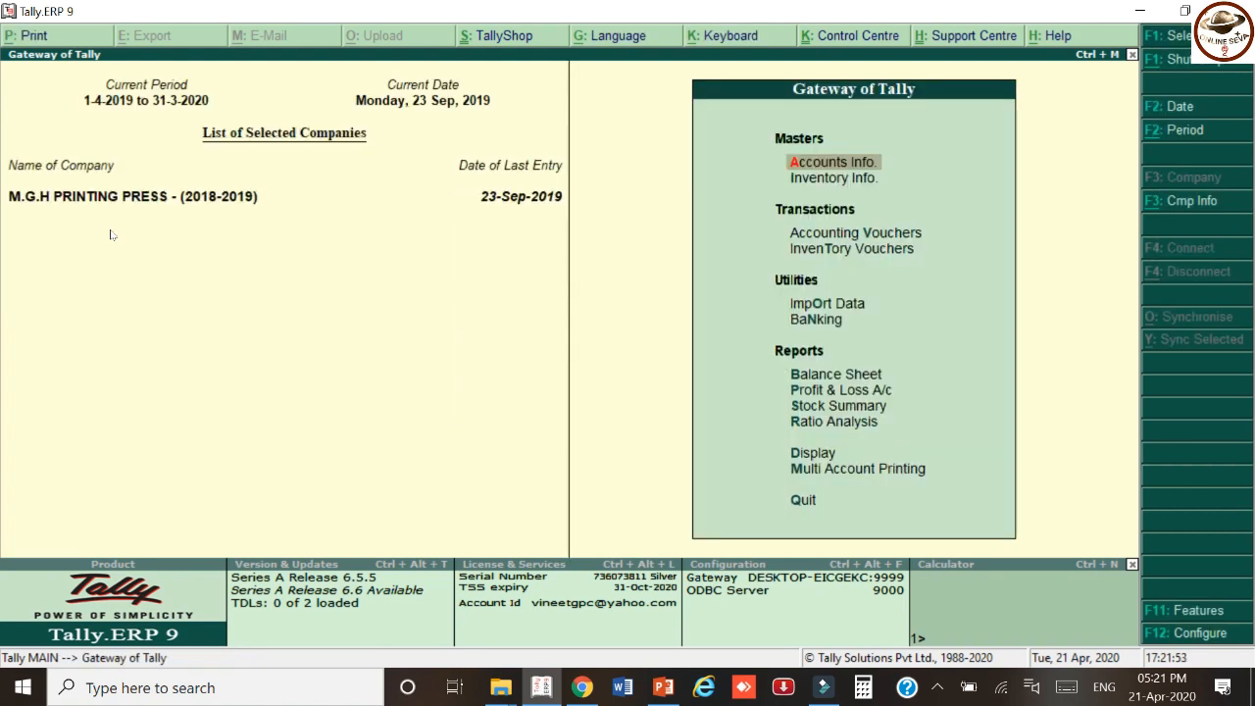
Display the Day Book for the period 1-Apr-2019 to 23-Sep-2019.
{"action": "key", "text": "d"}
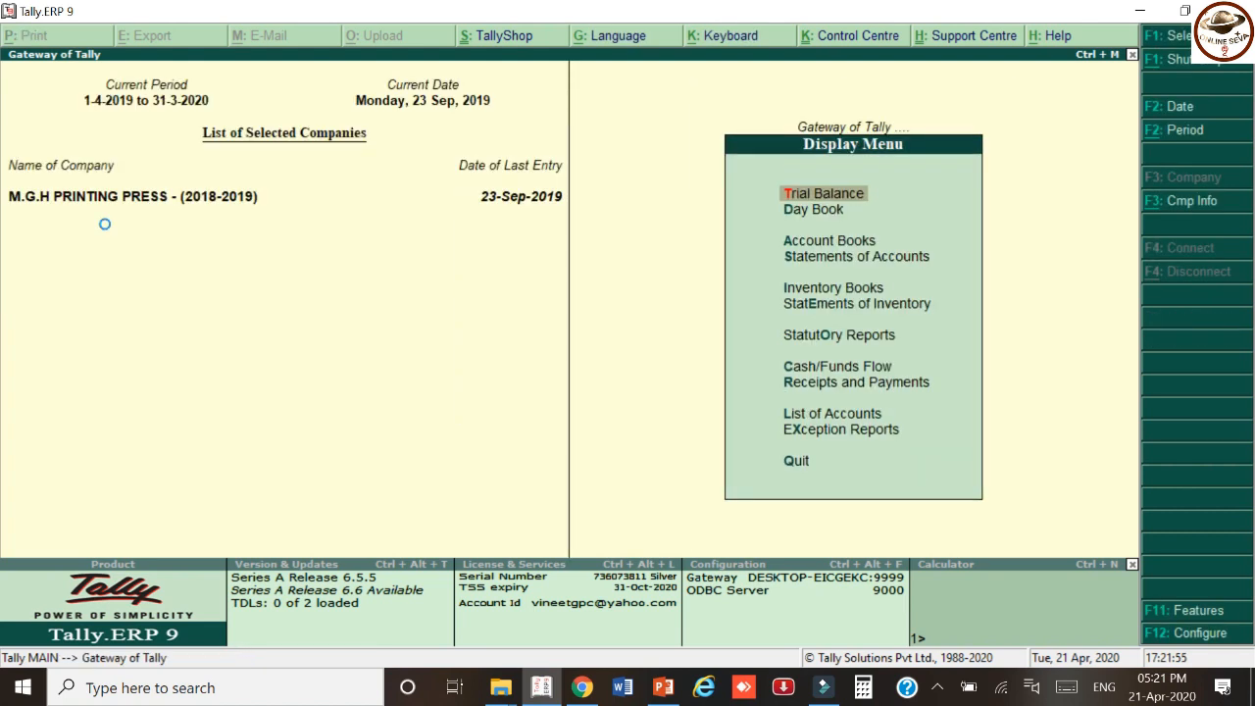
{"action": "key", "text": "a"}
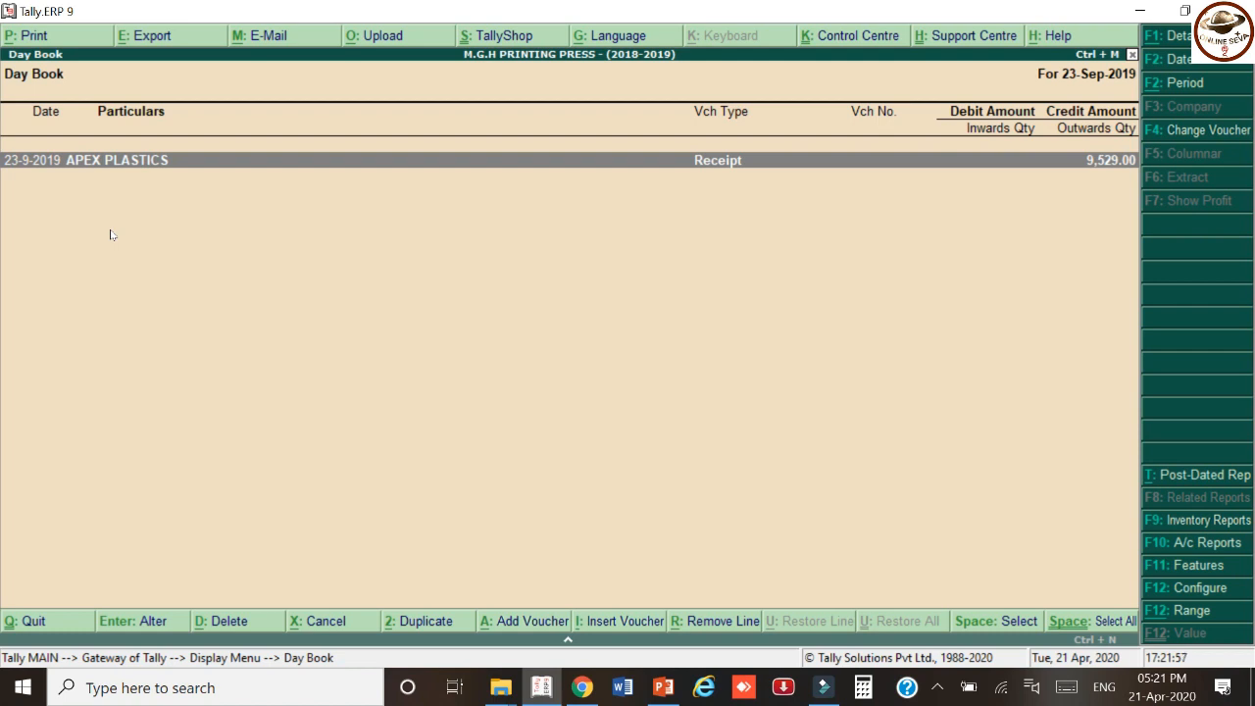
{"action": "key", "text": "F2"}
{"action": "key", "text": "Return"}
{"action": "key", "text": "Return"}
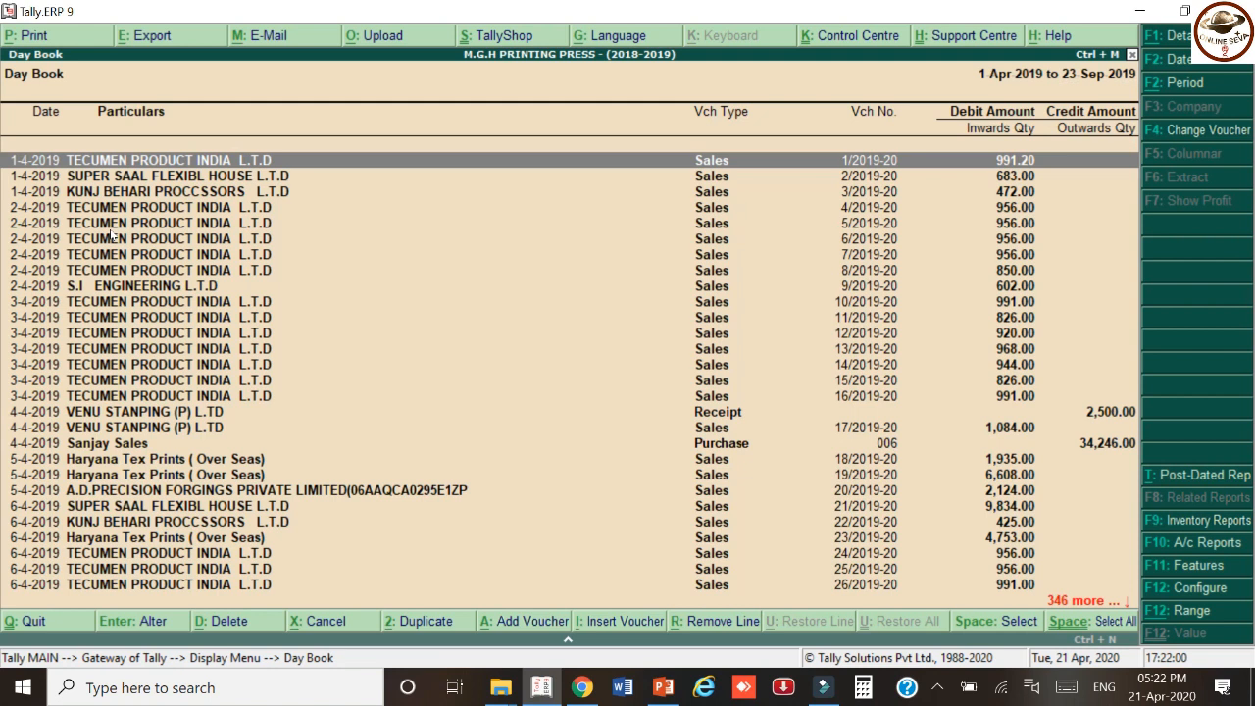
Filter the Day Book for vouchers having Buyer Name containing the customer's first name.
{"action": "key", "text": "alt+F12"}
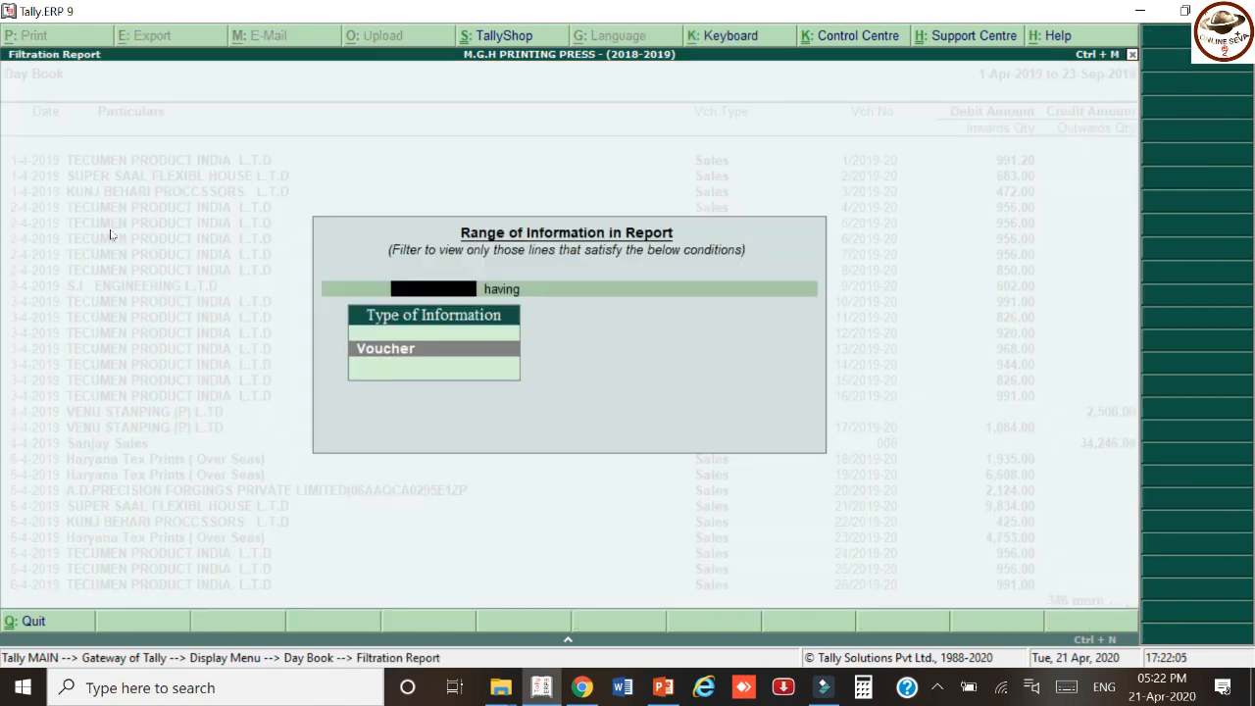
{"action": "key", "text": "Return"}
{"action": "type", "text": "bu"}
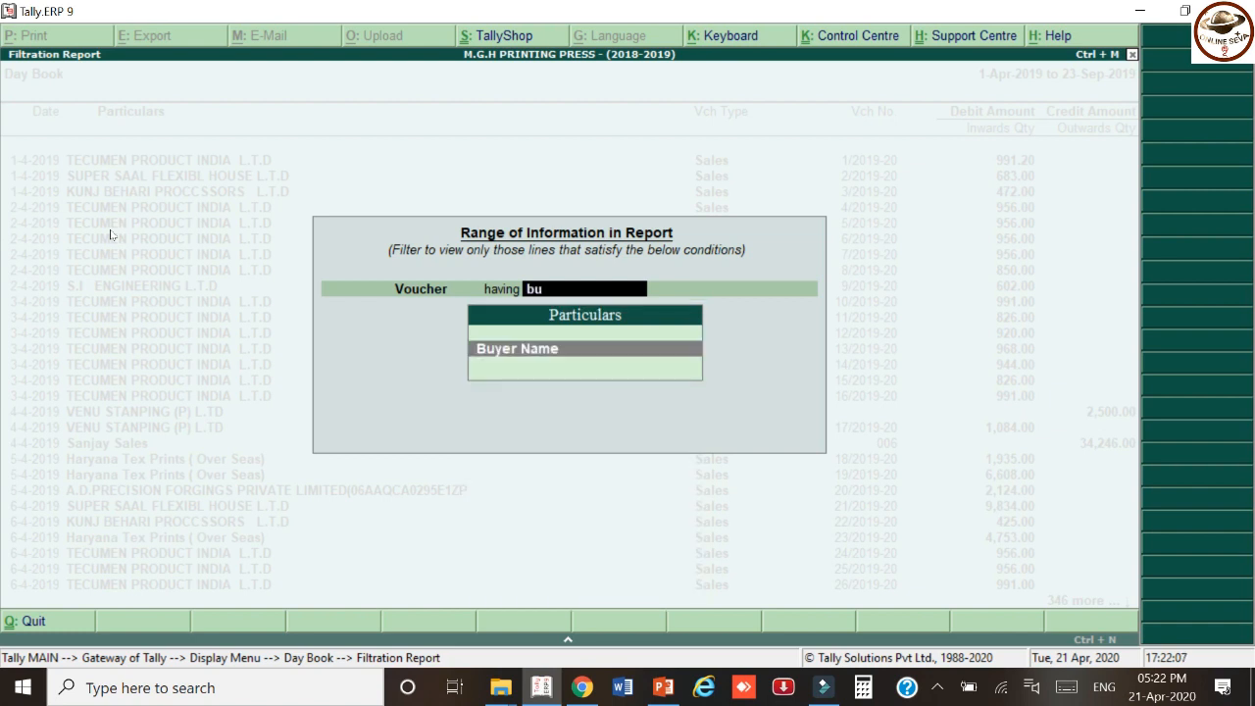
{"action": "key", "text": "Return"}
{"action": "type", "text": "co"}
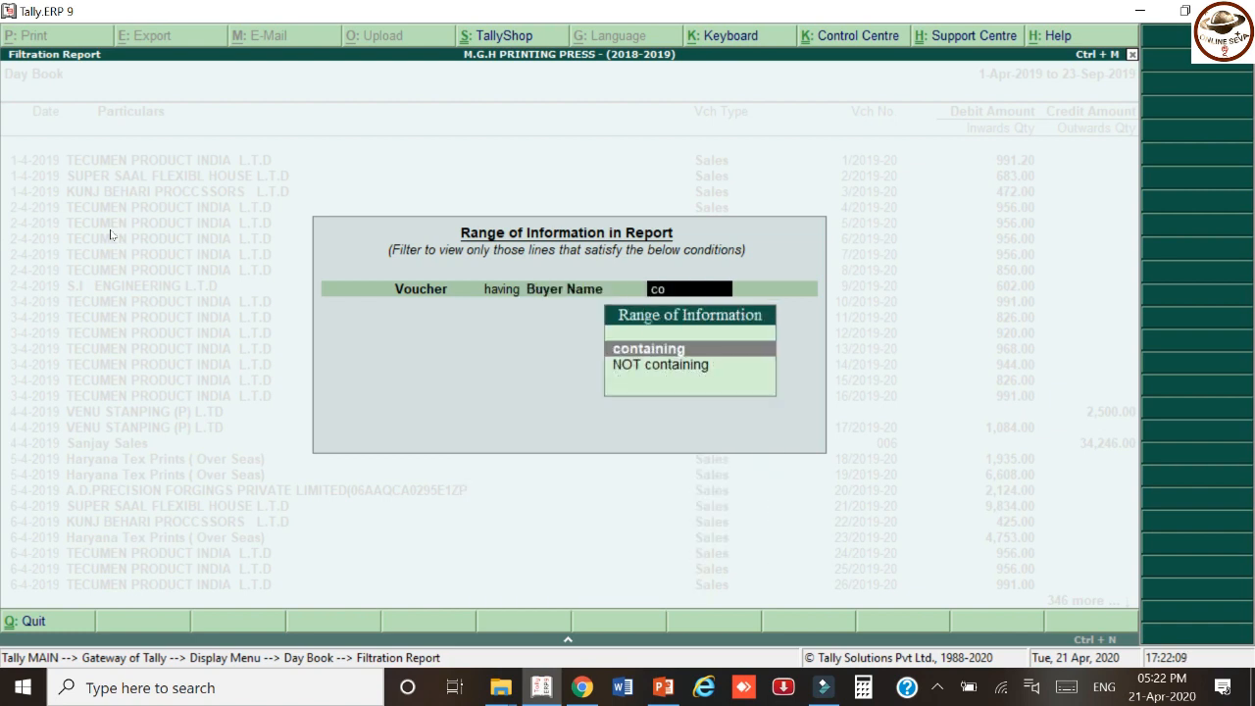
{"action": "key", "text": "Return"}
{"action": "type", "text": "gurmeet"}
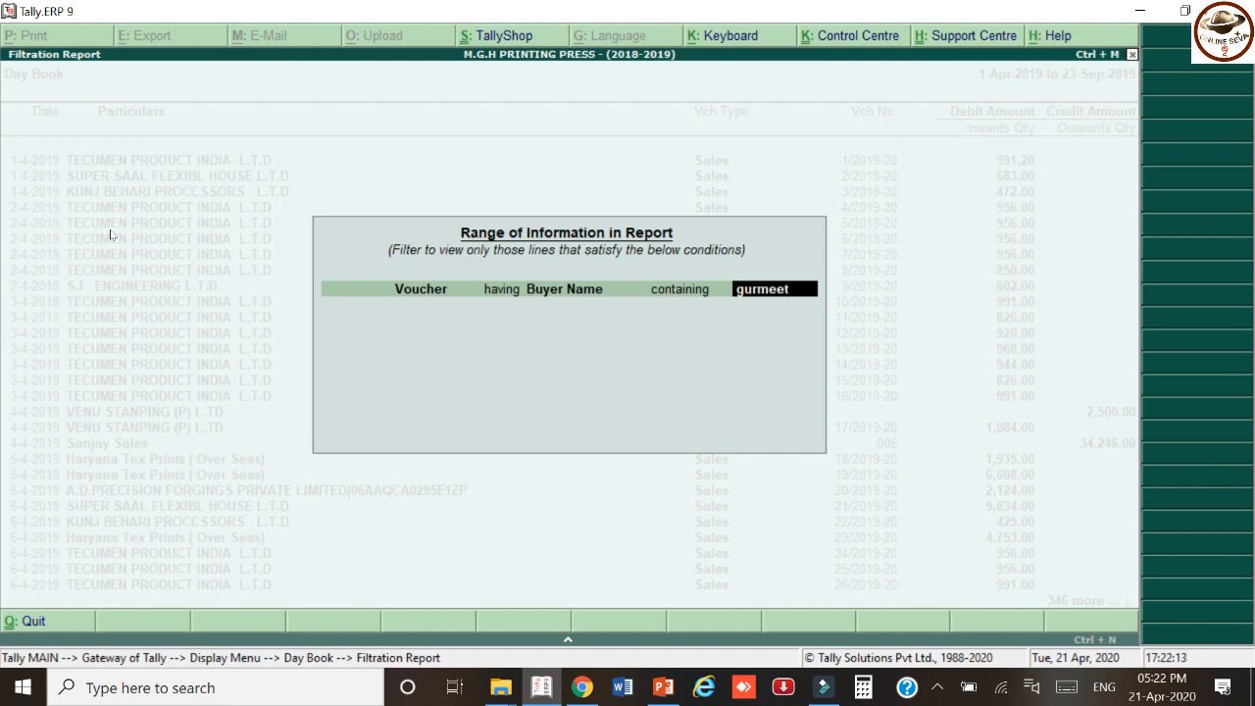
{"action": "key", "text": "Return"}
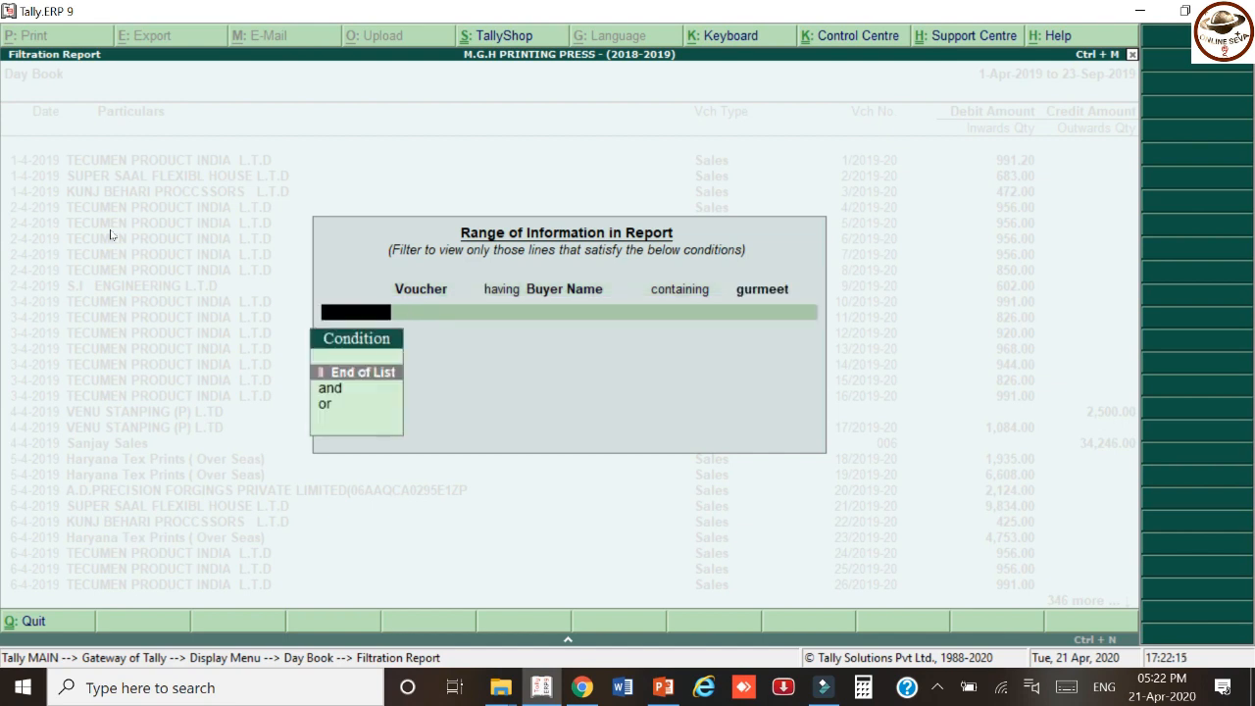
{"action": "key", "text": "Return"}
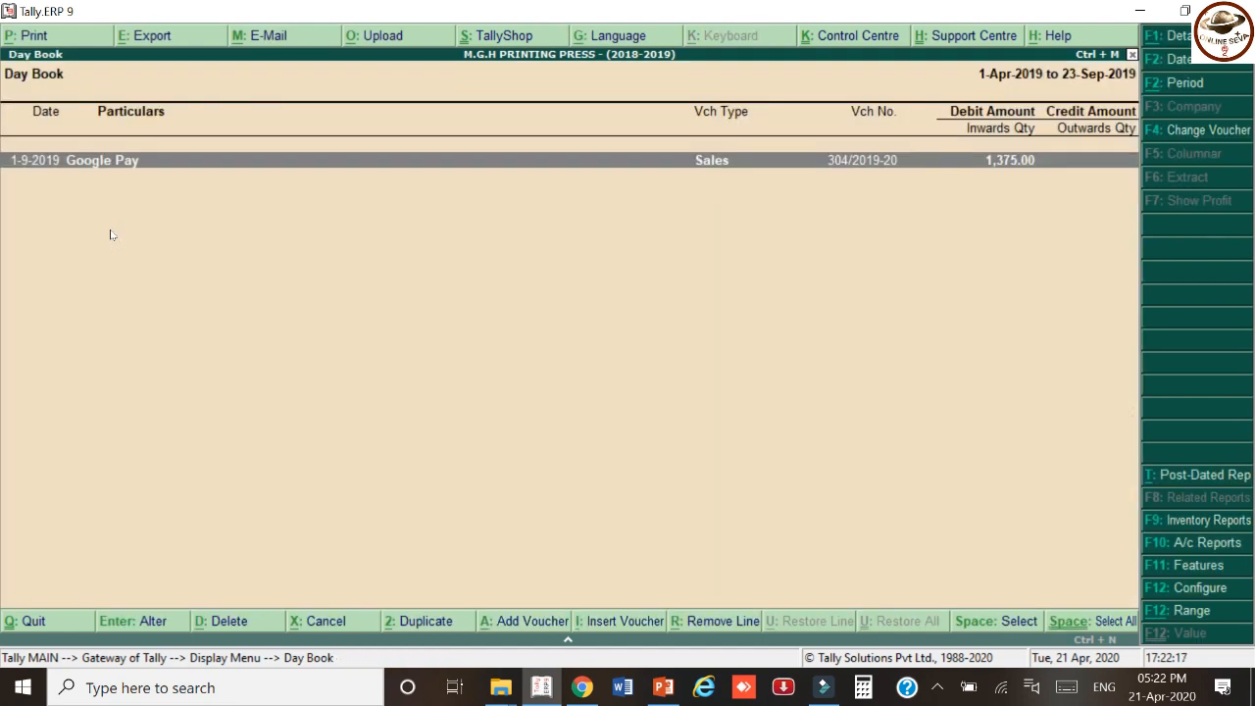
Check the party details in the filtered Google Pay sales voucher and go back to the Gateway of Tally.
{"action": "left_click", "coordinate": [121, 173]}
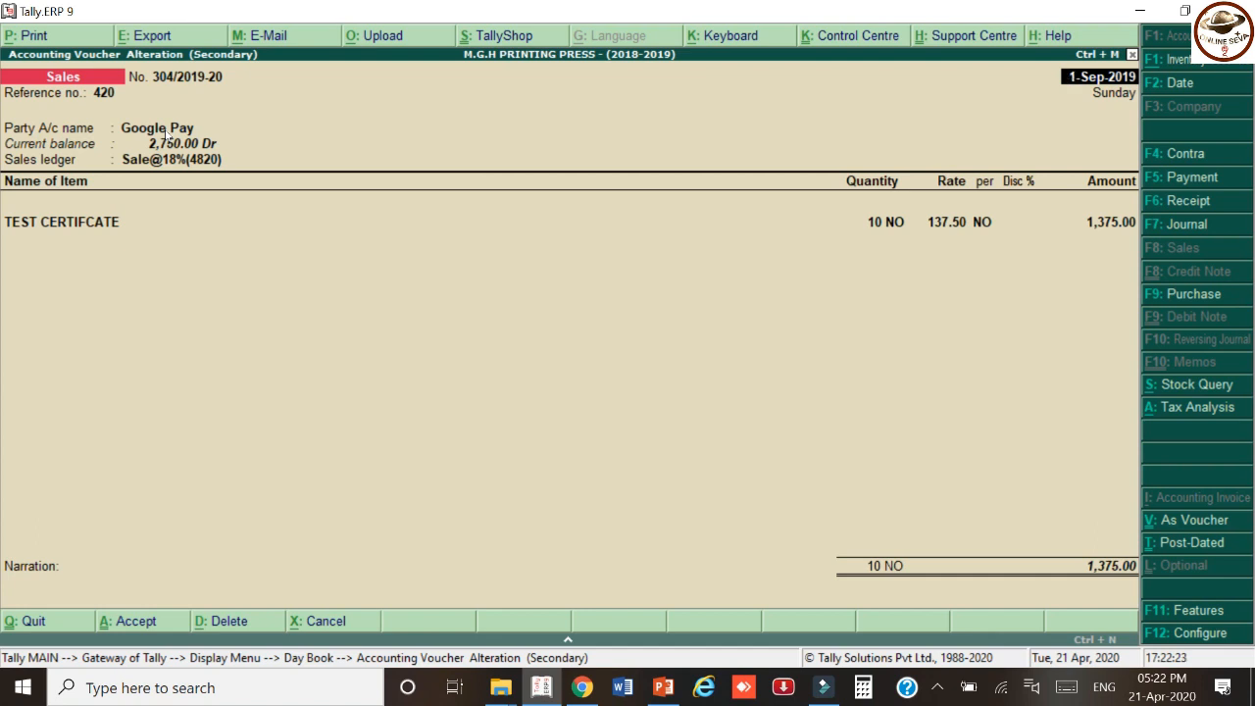
{"action": "key", "text": "Return"}
{"action": "key", "text": "Return"}
{"action": "key", "text": "Return"}
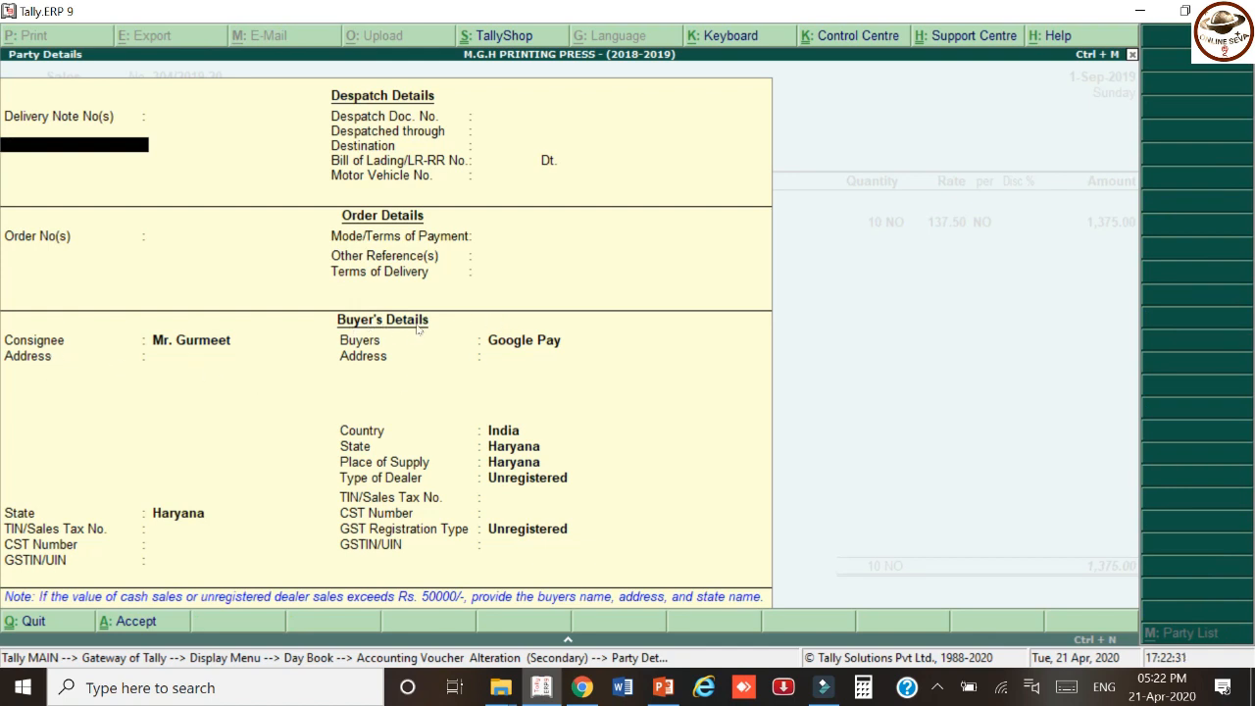
{"action": "key", "text": "Escape"}
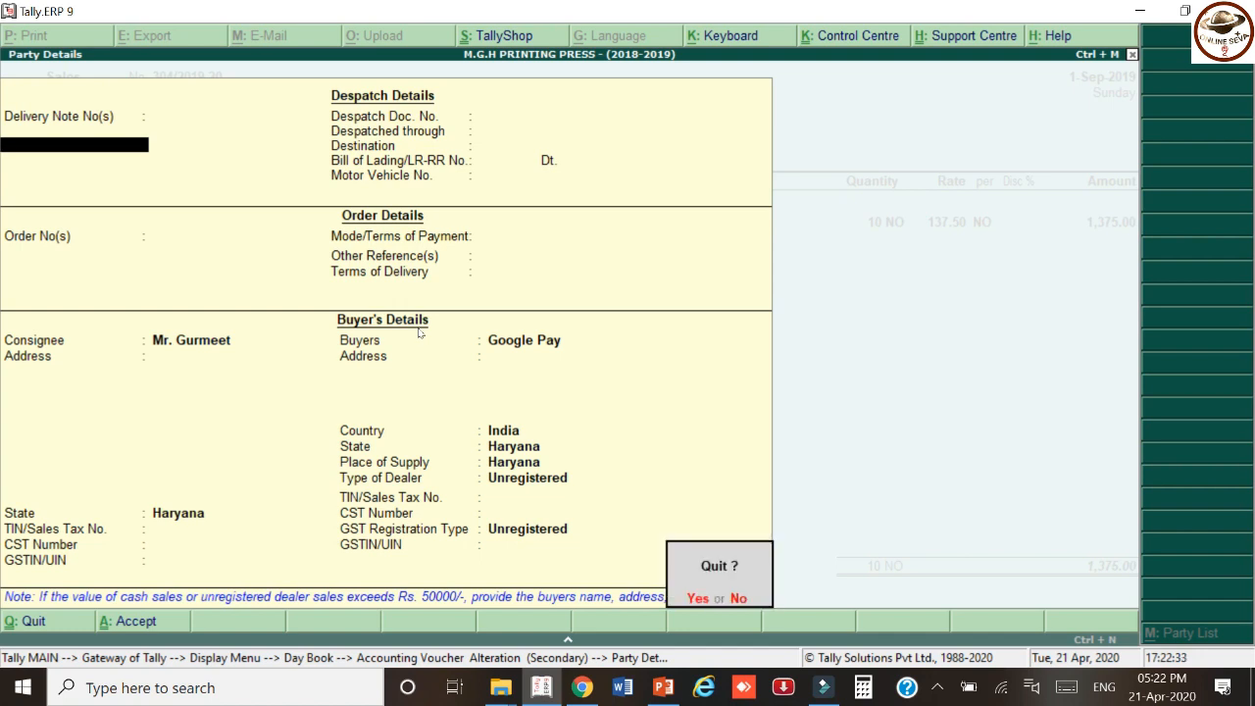
{"action": "key", "text": "y"}
{"action": "key", "text": "Escape"}
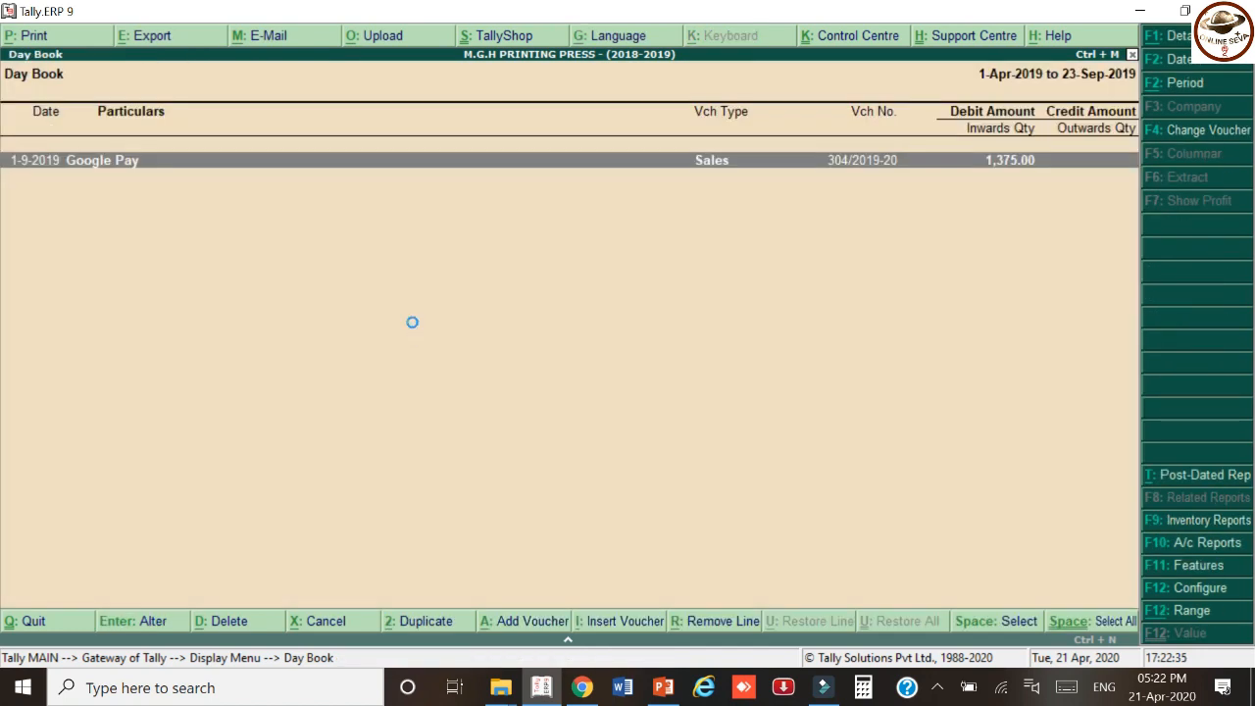
{"action": "key", "text": "Escape"}
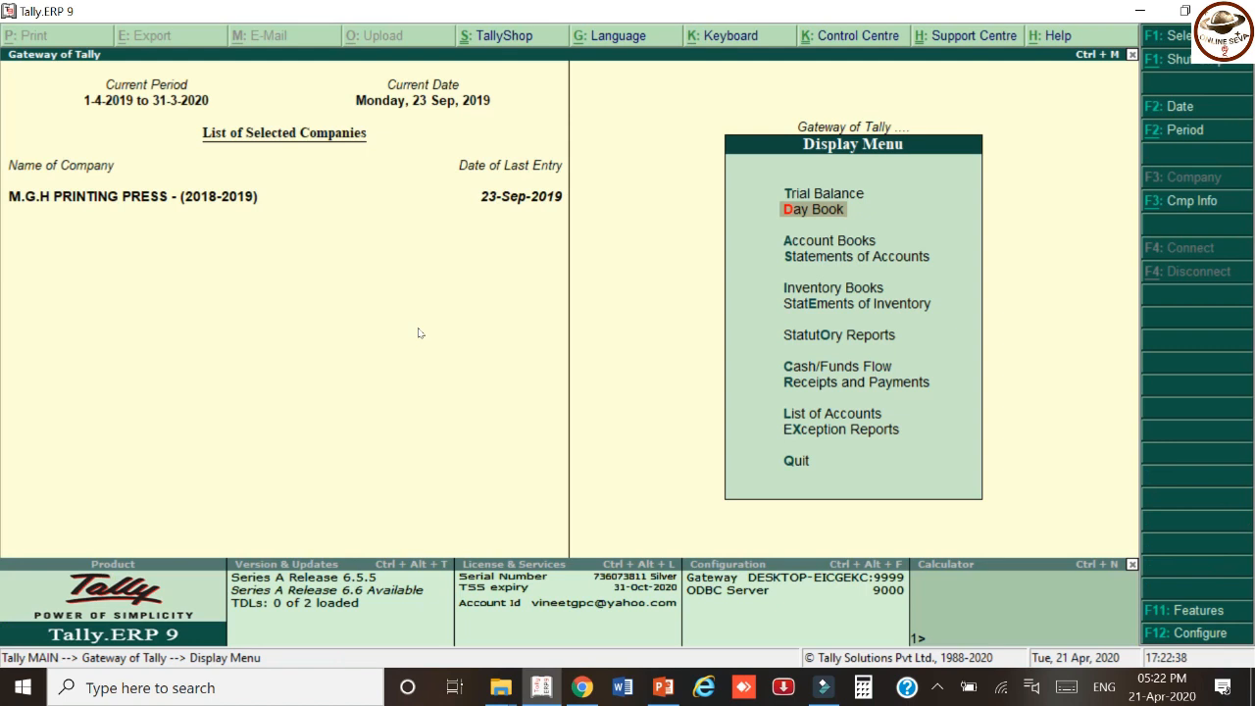
{"action": "key", "text": "Escape"}
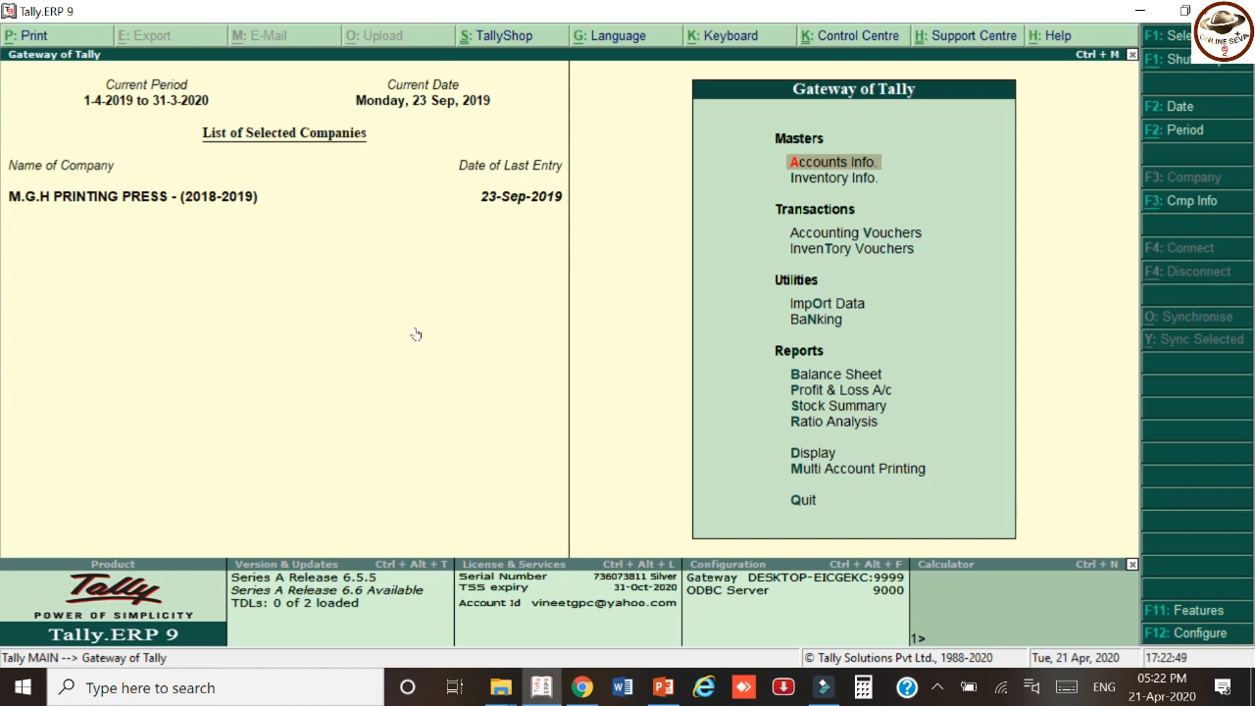
{"action": "key", "text": "d"}
{"action": "key", "text": "d"}
{"action": "key", "text": "alt+F12"}
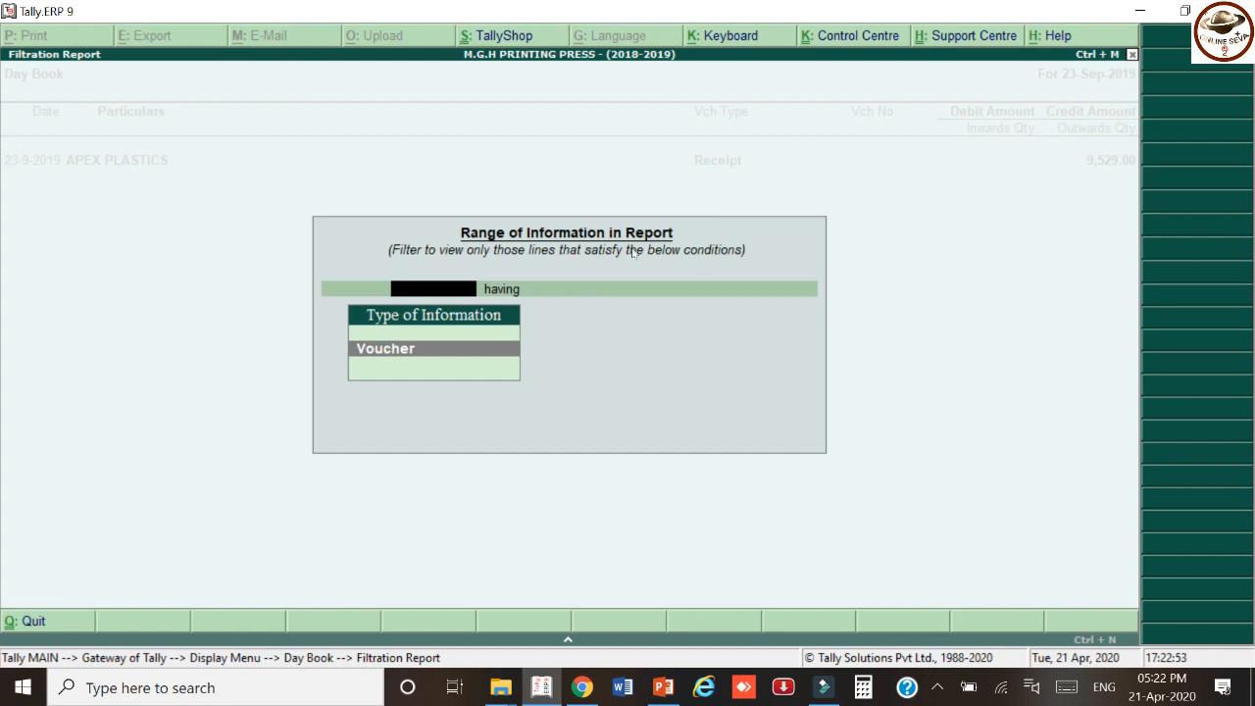
{"action": "key", "text": "Escape"}
{"action": "key", "text": "Escape"}
{"action": "key", "text": "Escape"}
{"action": "key", "text": "Escape"}
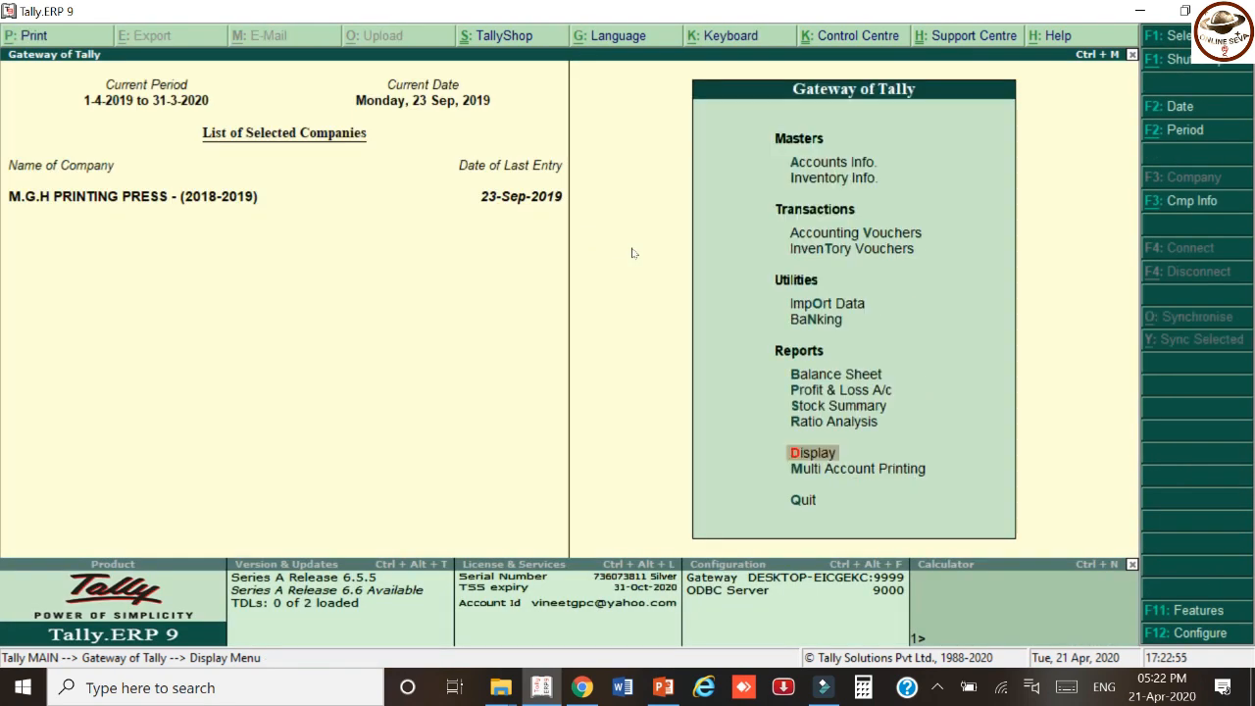
{"action": "key", "text": "Escape"}
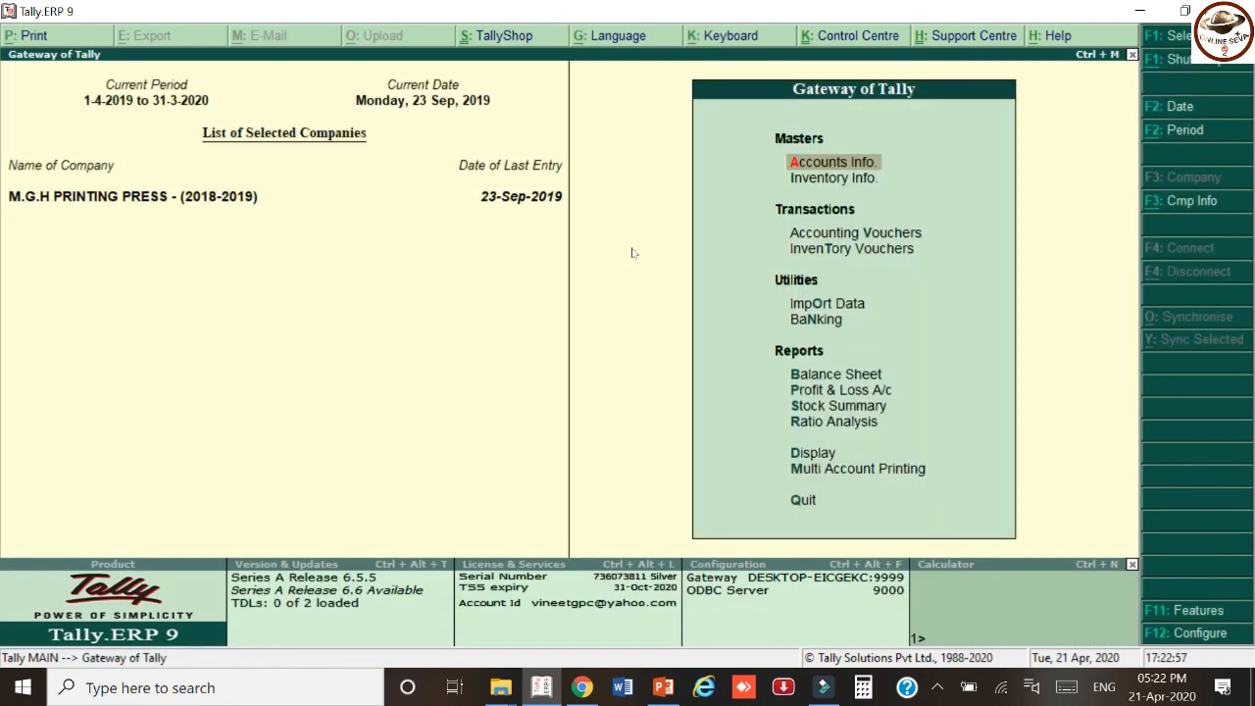